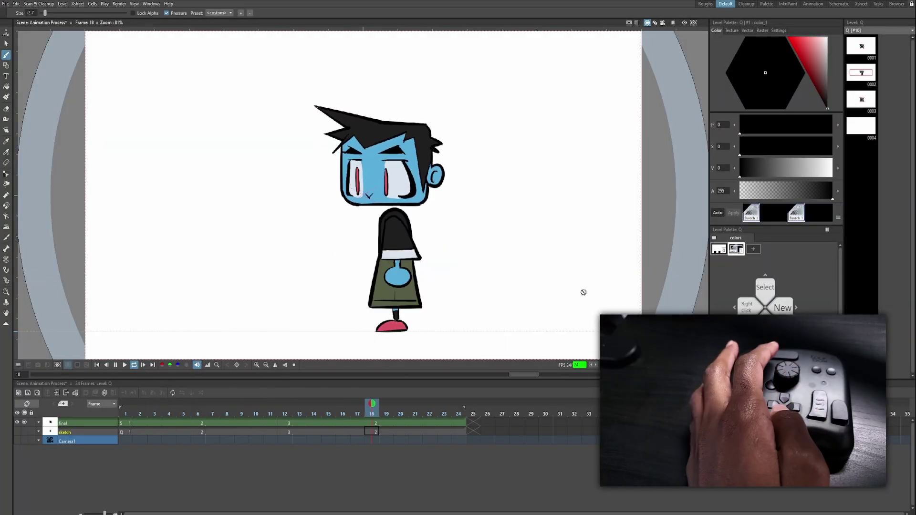
# Stop the looping playback and step forward and back through the walk cycle's frames, starting from frame 1
pyautogui.press('l')
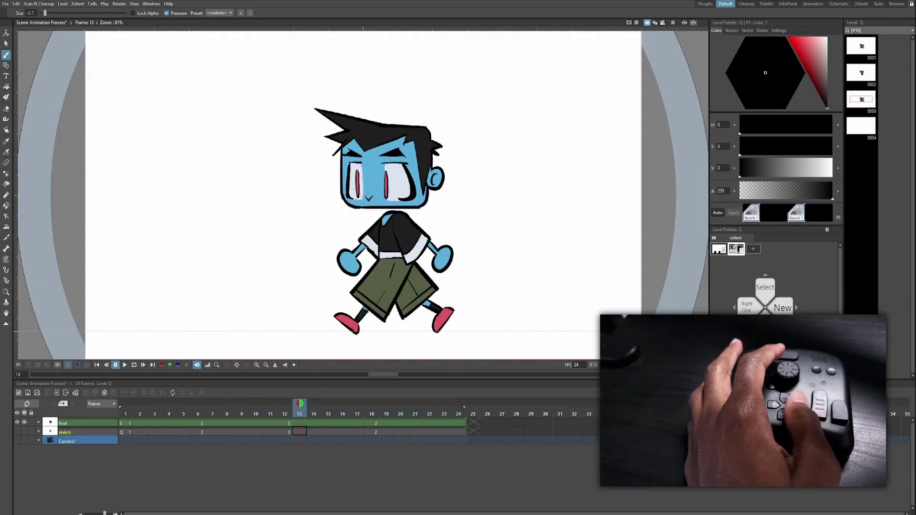
pyautogui.press('F1')
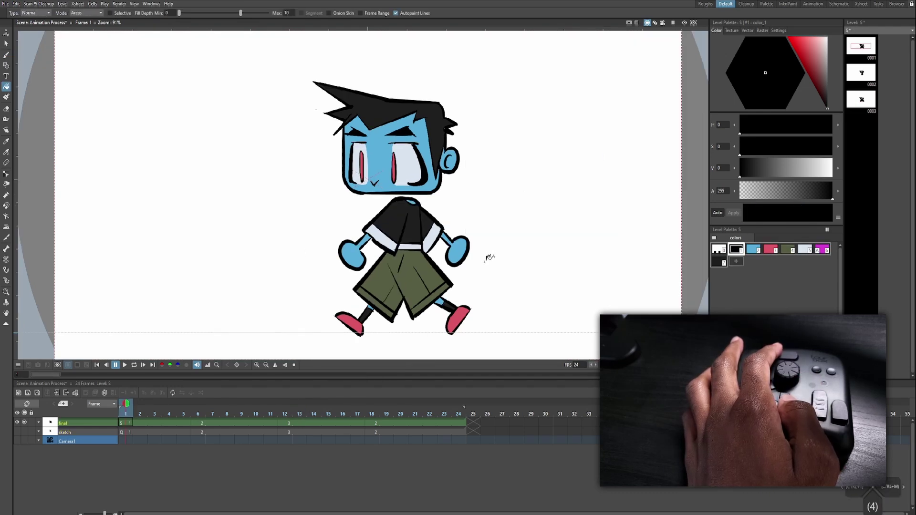
pyautogui.press('.')
pyautogui.press('.')
pyautogui.press('.')
pyautogui.press('.')
pyautogui.press('.')
pyautogui.press('.')
pyautogui.press('.')
pyautogui.press('.')
pyautogui.press('.')
pyautogui.press('.')
pyautogui.press('.')
pyautogui.press('.')
pyautogui.press('.')
pyautogui.press('.')
pyautogui.press('.')
pyautogui.press('.')
pyautogui.press('.')
pyautogui.press('.')
pyautogui.press('.')
pyautogui.press('.')
pyautogui.press(',')
pyautogui.press(',')
pyautogui.press(',')
pyautogui.press(',')
pyautogui.press(',')
pyautogui.press(',')
pyautogui.press(',')
pyautogui.press(',')
pyautogui.press(',')
pyautogui.press(',')
pyautogui.press(',')
pyautogui.press(',')
pyautogui.press(',')
pyautogui.press(',')
pyautogui.press(',')
pyautogui.press(',')
pyautogui.press(',')
pyautogui.press(',')
pyautogui.press(',')
pyautogui.press(',')
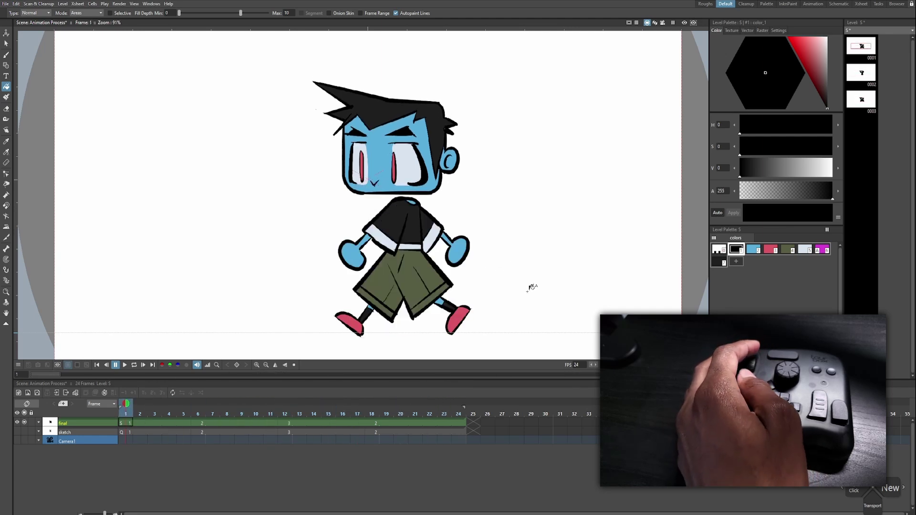
pyautogui.press('.')
pyautogui.press('.')
pyautogui.press('.')
pyautogui.press('.')
pyautogui.press('.')
pyautogui.press('.')
pyautogui.press('.')
pyautogui.press('.')
pyautogui.press('.')
pyautogui.press('.')
pyautogui.press('.')
pyautogui.press('.')
pyautogui.press('.')
pyautogui.press('.')
pyautogui.press('.')
pyautogui.press('.')
pyautogui.press('.')
pyautogui.press('.')
pyautogui.press('.')
pyautogui.press('.')
pyautogui.press(',')
pyautogui.press(',')
pyautogui.press(',')
pyautogui.press(',')
pyautogui.press(',')
pyautogui.press(',')
pyautogui.press(',')
pyautogui.press(',')
pyautogui.press(',')
pyautogui.press(',')
pyautogui.press(',')
pyautogui.press(',')
pyautogui.press(',')
pyautogui.press(',')
pyautogui.press(',')
pyautogui.press(',')
pyautogui.press(',')
pyautogui.press(',')
pyautogui.press(',')
pyautogui.press(',')
# Play the walk cycle in a loop and stop the playback
pyautogui.press('F1')
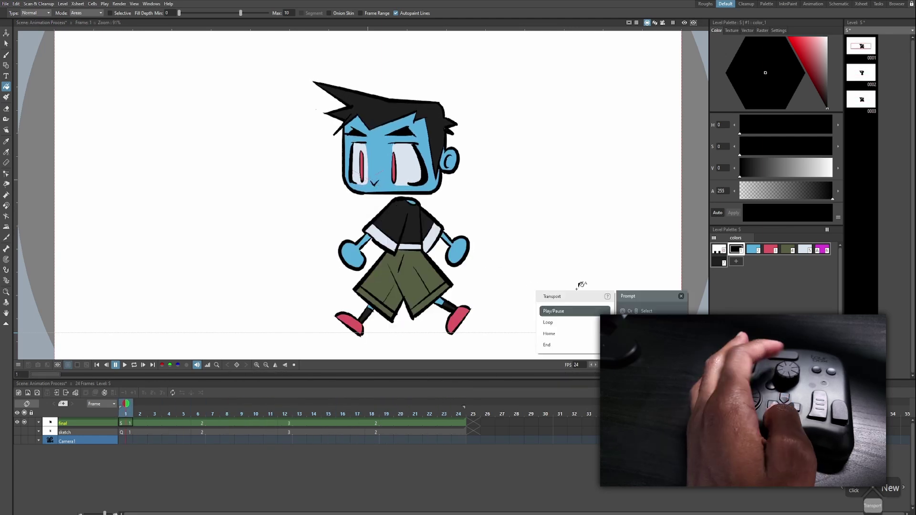
pyautogui.press('Down')
pyautogui.press('Return')
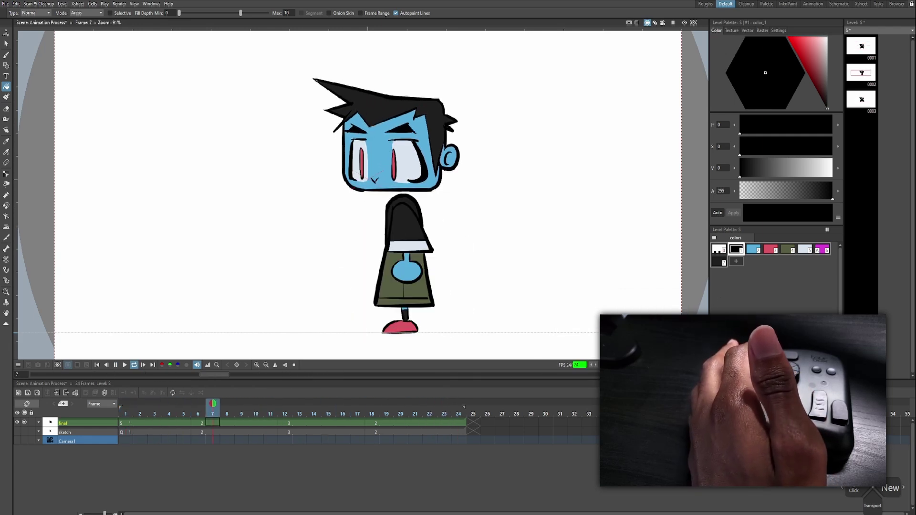
pyautogui.press('Down')
pyautogui.press('Down')
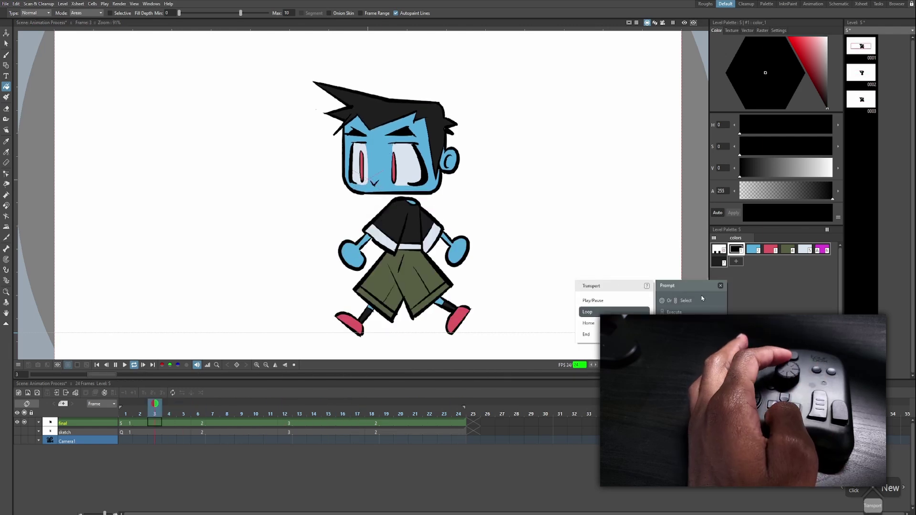
pyautogui.press('Return')
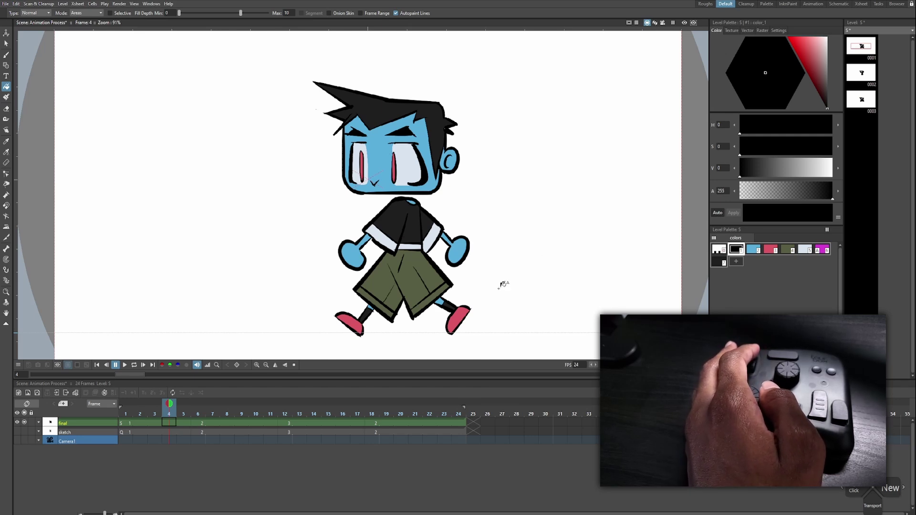
# Activate the Brush tool and review the walk cycle at different zoom levels
pyautogui.press('b')
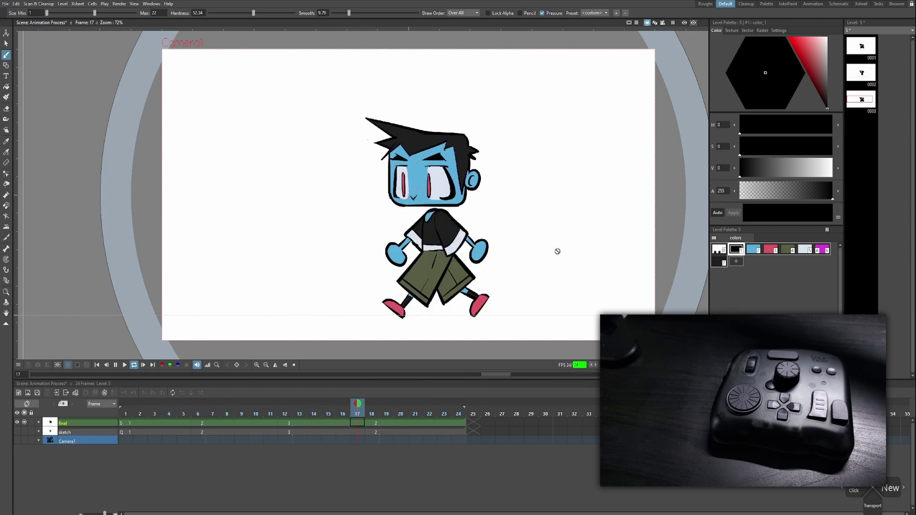
pyautogui.scroll(2, 429, 204)
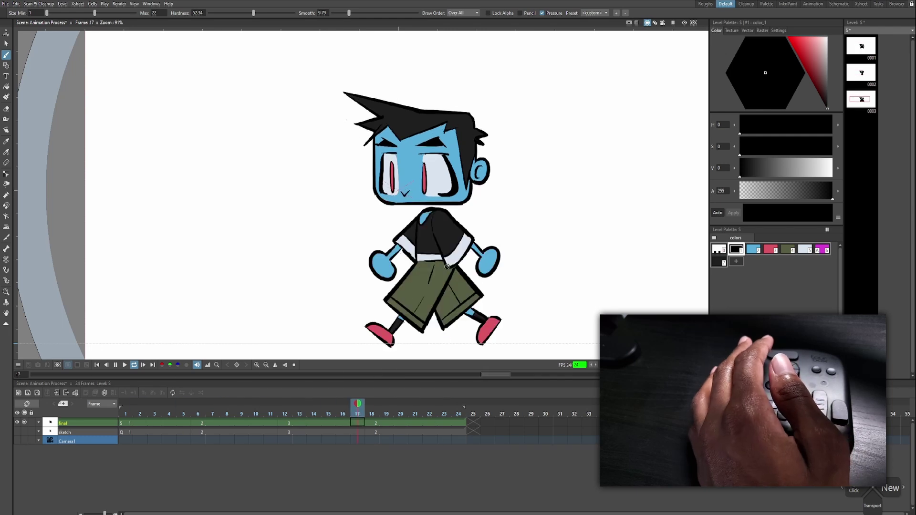
pyautogui.scroll(-2, 526, 282)
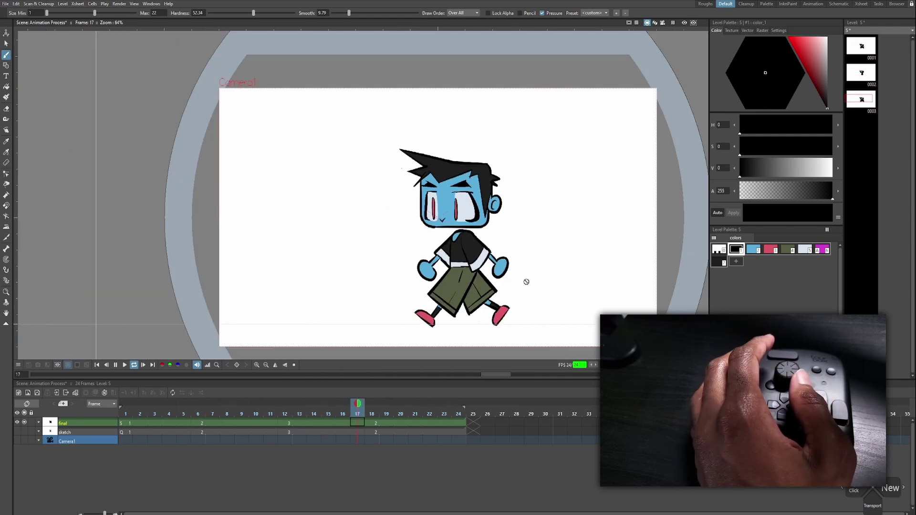
pyautogui.scroll(1, 526, 281)
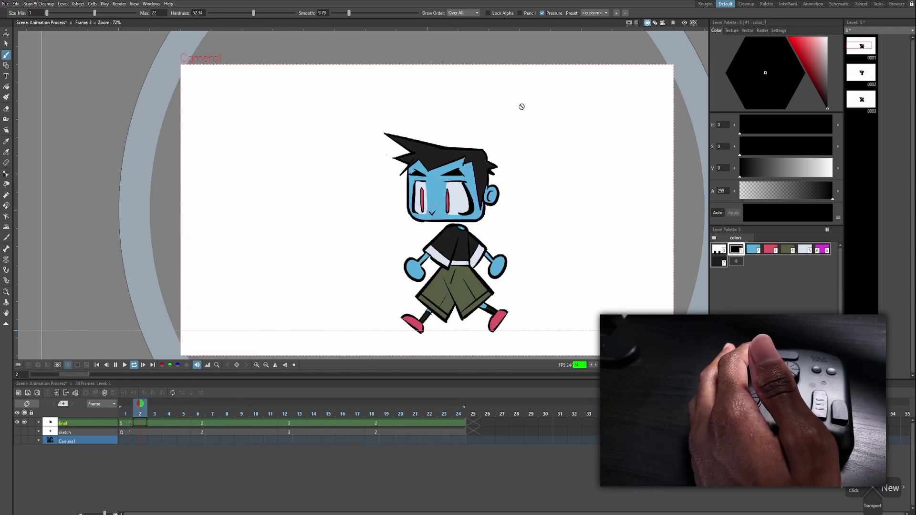
pyautogui.scroll(1, 544, 274)
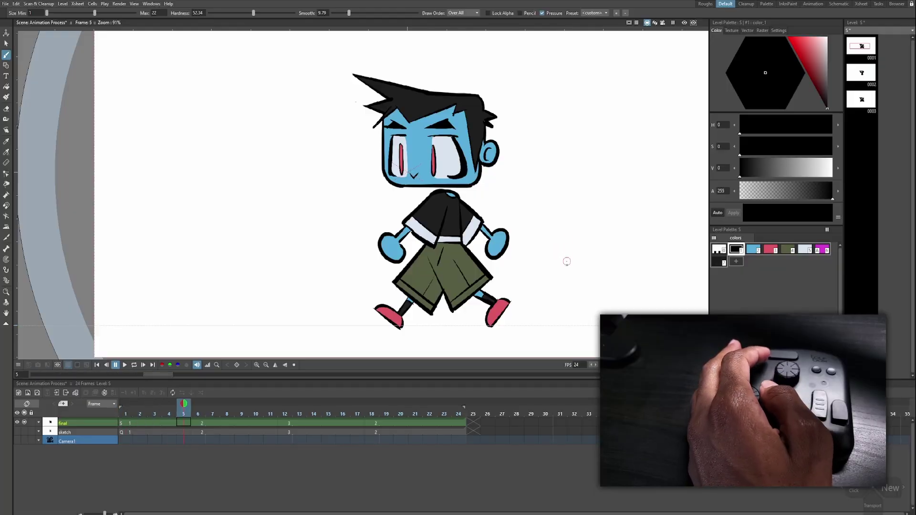
pyautogui.moveTo(567, 263); pyautogui.dragTo(531, 249)
pyautogui.scroll(-1, 550, 267)
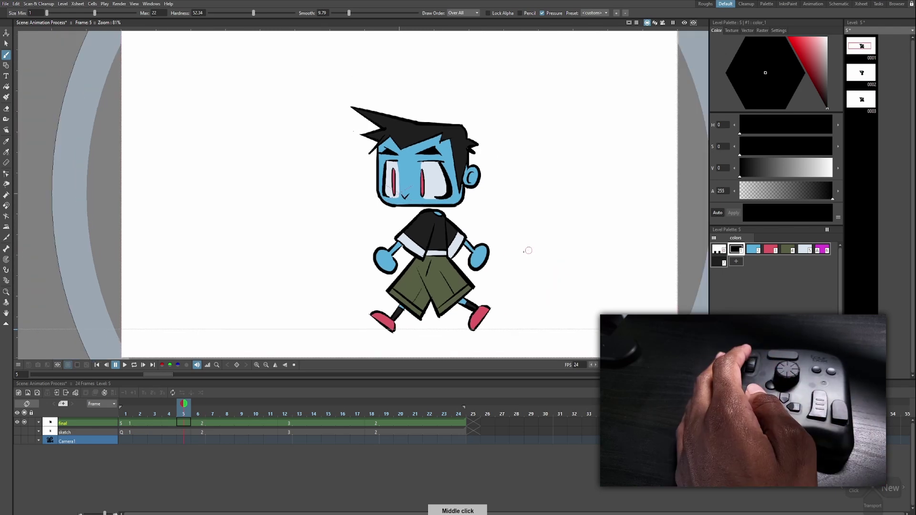
# Flip back and forth between frames 5 to 7 to compare the stride pose with the passing pose
pyautogui.press('Right')
pyautogui.press('Right')
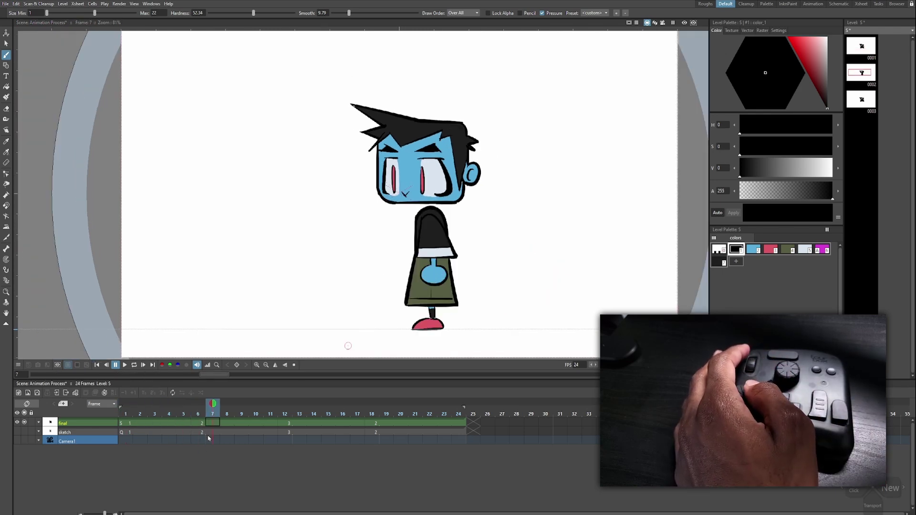
pyautogui.press(',')
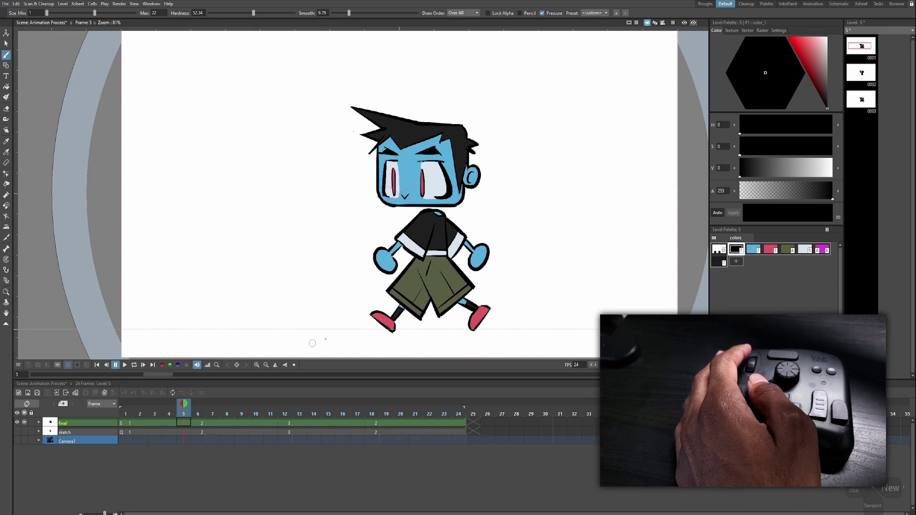
pyautogui.moveTo(522, 264); pyautogui.dragTo(517, 262)
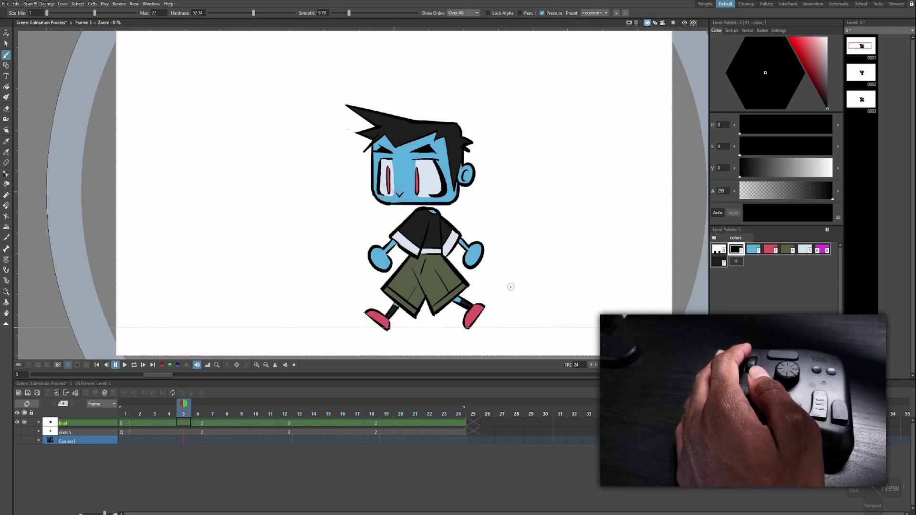
pyautogui.press('.')
pyautogui.press(',')
pyautogui.press('.')
pyautogui.press(',')
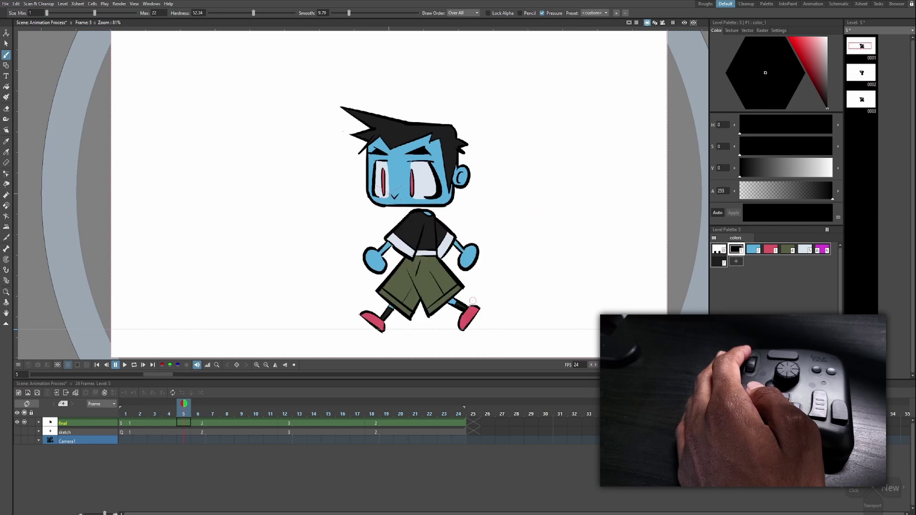
pyautogui.press('.')
pyautogui.middleClick(503, 258)
pyautogui.press('.')
pyautogui.press(',')
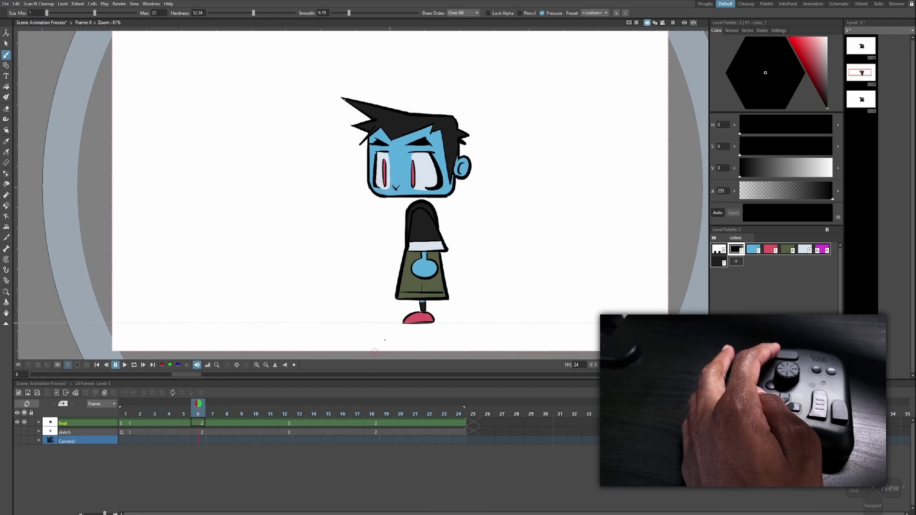
pyautogui.press(',')
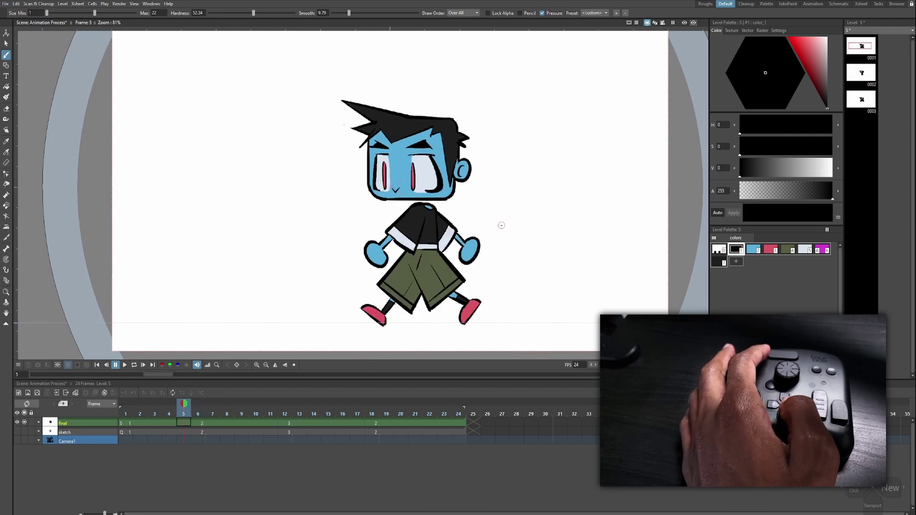
pyautogui.press('Right')
pyautogui.press('Down')
pyautogui.press('Down')
pyautogui.press('Up')
pyautogui.press('Up')
pyautogui.press('Escape')
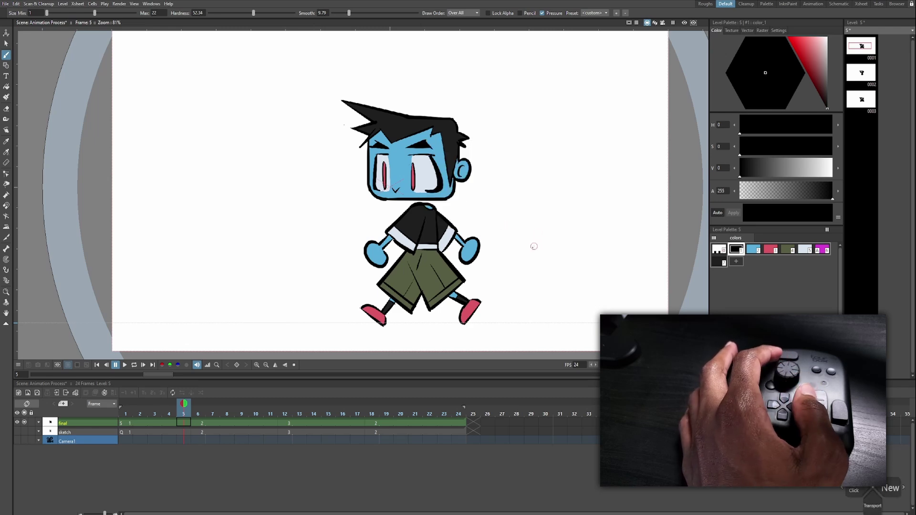
# Add a new blank drawing at frame 5 of the final level
pyautogui.hotkey('ctrl', 'n')
pyautogui.press('Return')
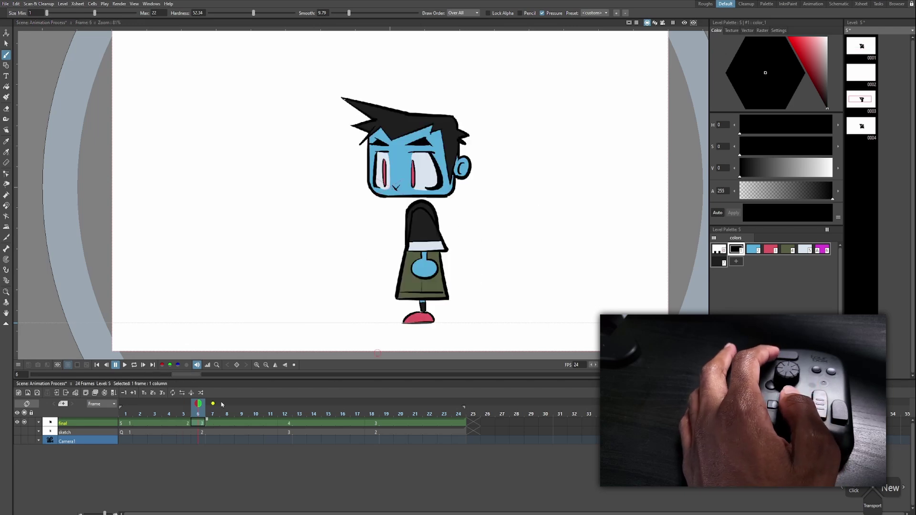
# Select the whole character on frame 6 with a rectangular selection and copy it
pyautogui.press('s')
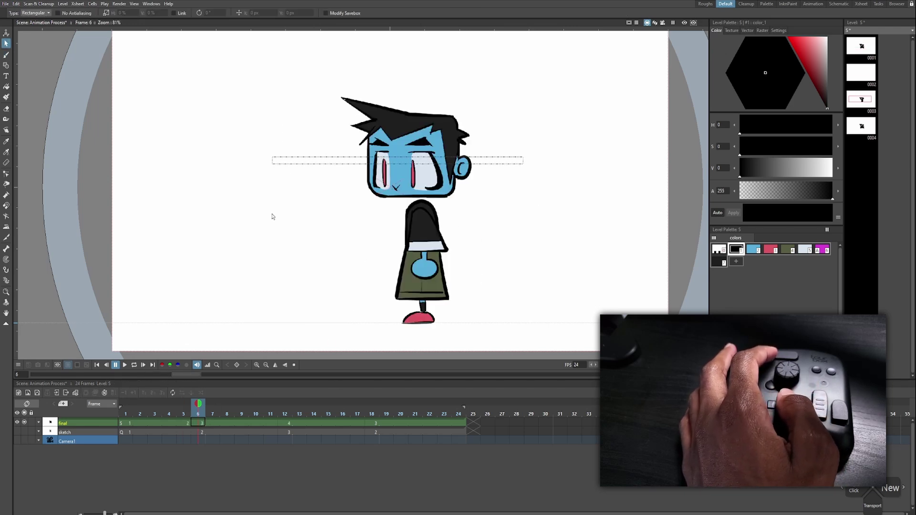
pyautogui.moveTo(321, 71); pyautogui.dragTo(498, 333)
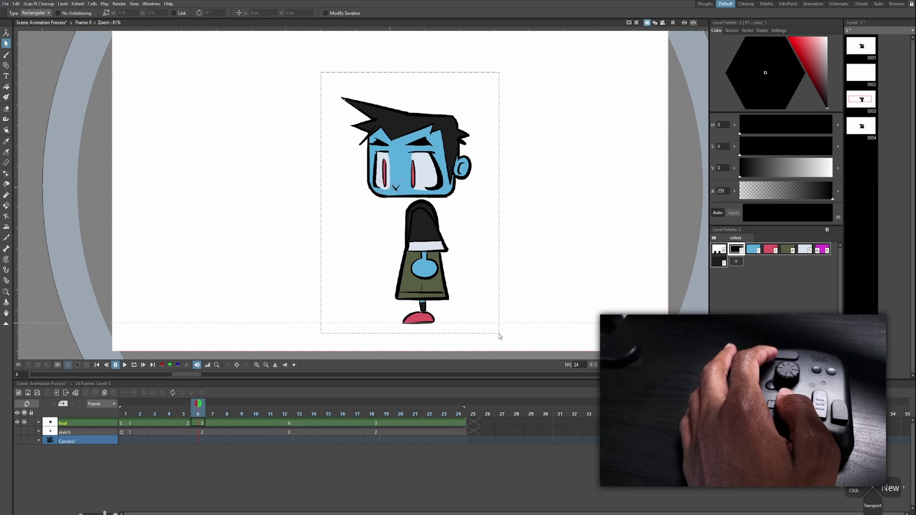
pyautogui.rightClick(503, 263)
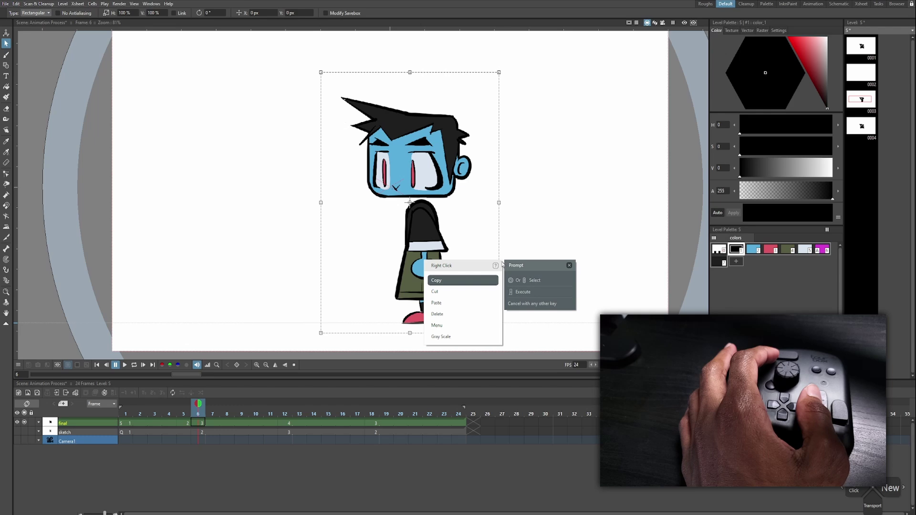
pyautogui.scroll(-1, 501, 265)
pyautogui.scroll(1, 499, 266)
pyautogui.press('Escape')
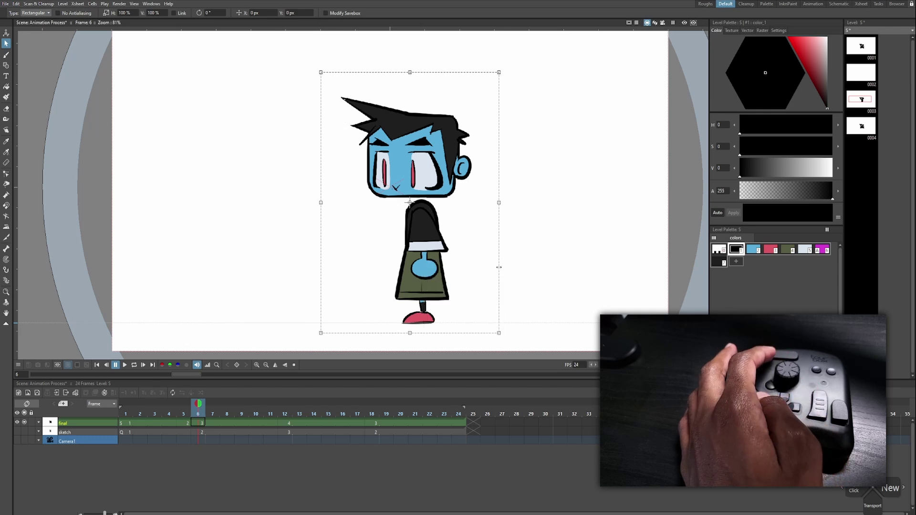
# Paste the copied character into the blank drawing at frame 5 and deselect it
pyautogui.press(',')
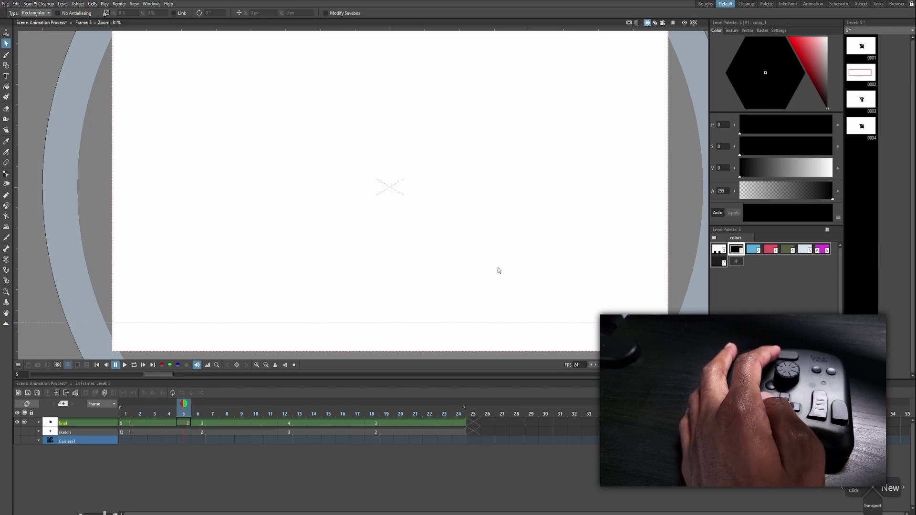
pyautogui.rightClick(498, 270)
pyautogui.press('Down')
pyautogui.press('Down')
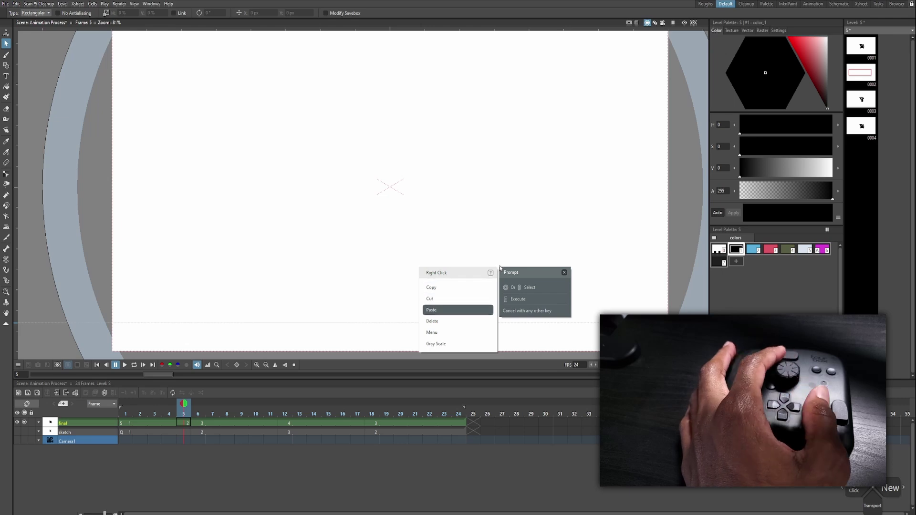
pyautogui.press('Return')
pyautogui.click(536, 261)
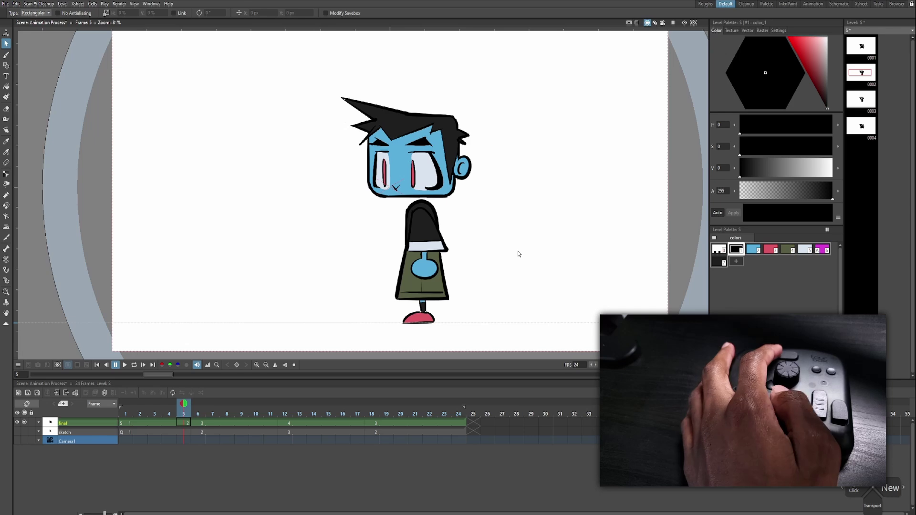
pyautogui.rightClick(519, 254)
pyautogui.press('Escape')
pyautogui.press('Right')
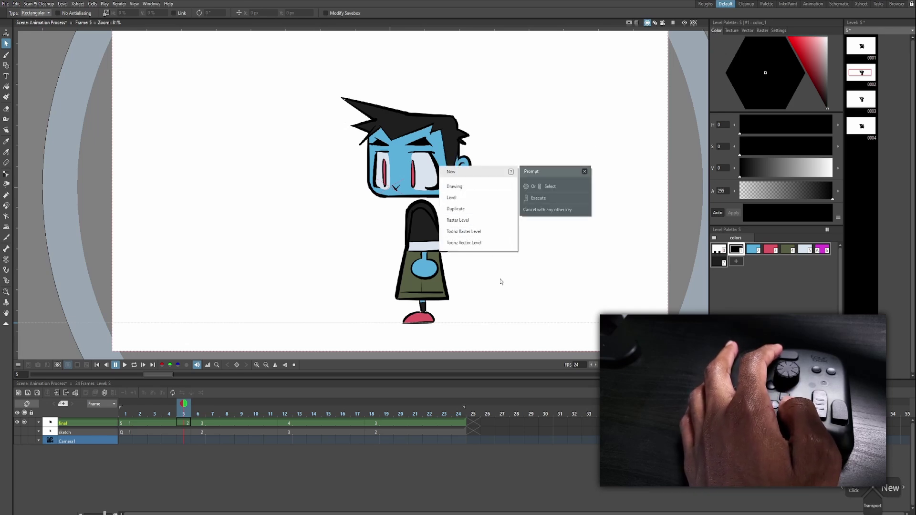
pyautogui.press('Left')
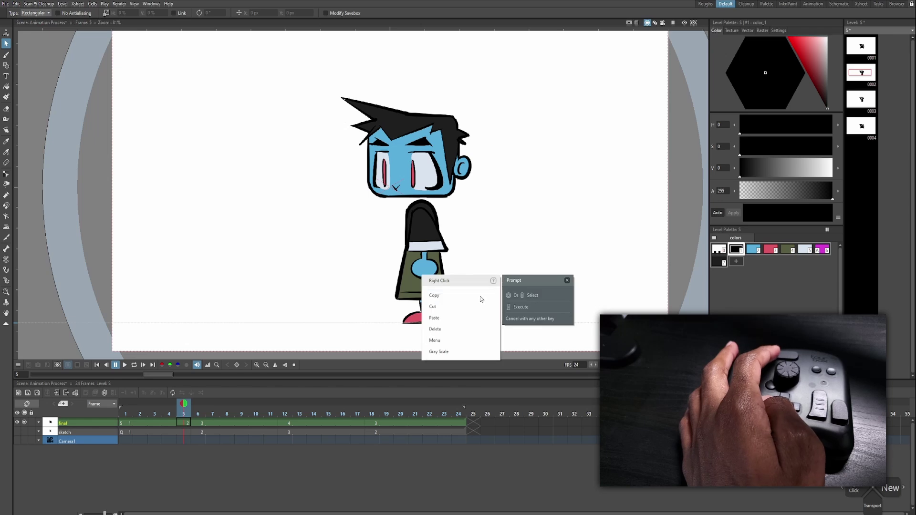
pyautogui.press('Escape')
pyautogui.press('Down')
pyautogui.press('Down')
pyautogui.press('Down')
pyautogui.press('Up')
pyautogui.press('Escape')
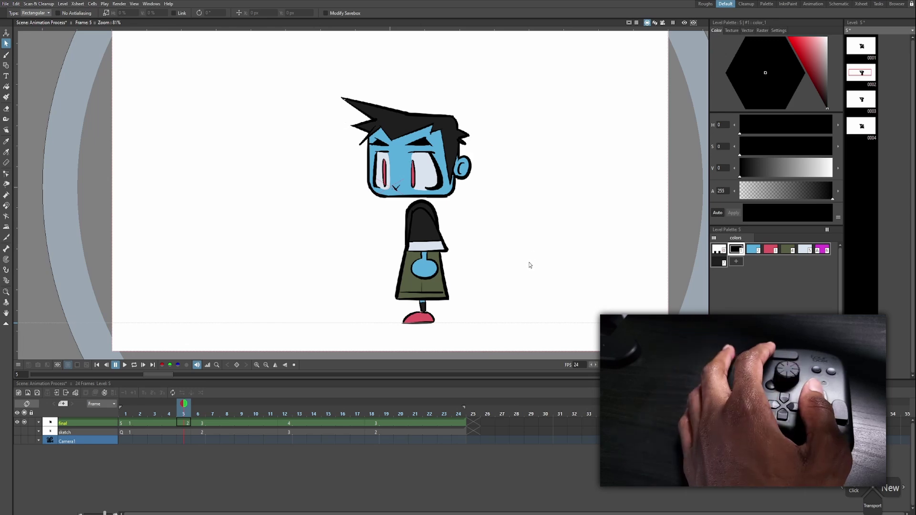
# Enable onion skinning for frames 4 and 6 and set the selection type to Freehand
pyautogui.click(198, 404)
pyautogui.press('s')
pyautogui.click(169, 404)
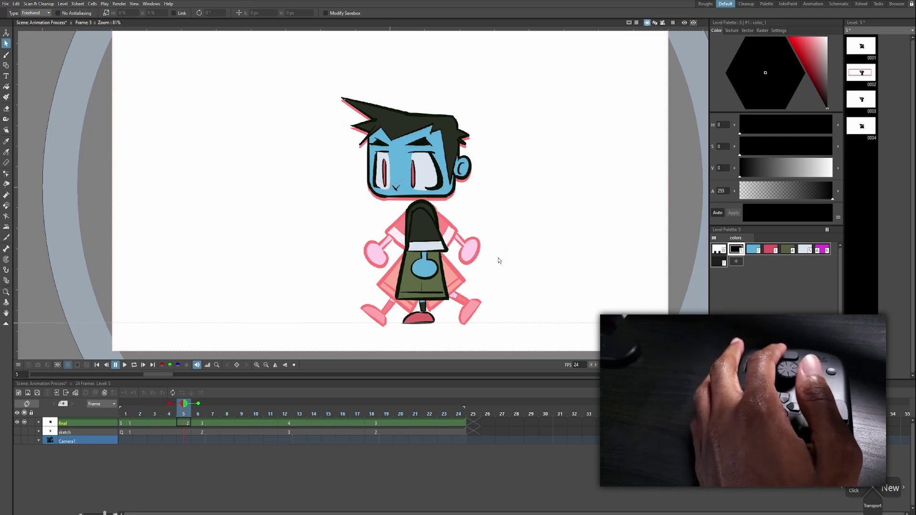
# Lasso the character on frame 5, stretch its height to about 107%, make it slightly narrower, nudge it into place and deselect it
pyautogui.moveTo(495, 154)
pyautogui.mouseDown()
pyautogui.moveTo(331, 72)
pyautogui.moveTo(513, 182)
pyautogui.mouseUp()
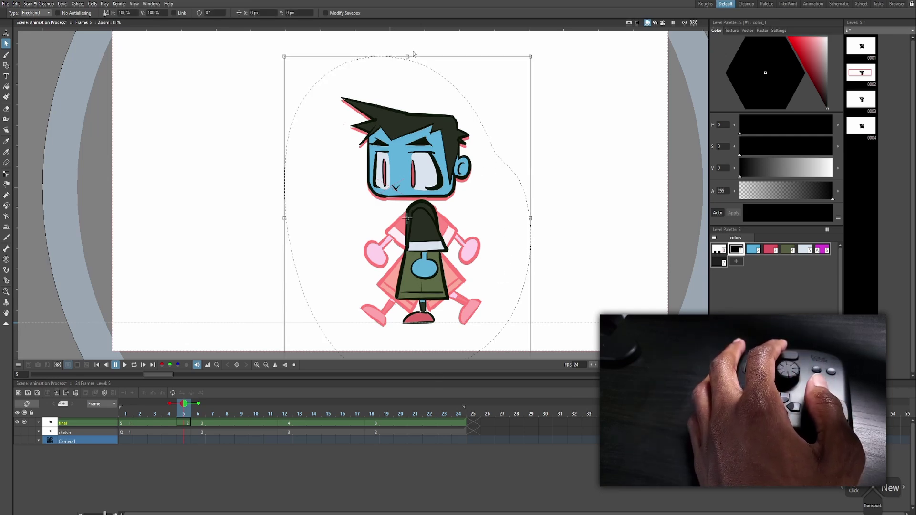
pyautogui.moveTo(406, 72); pyautogui.dragTo(414, 49)
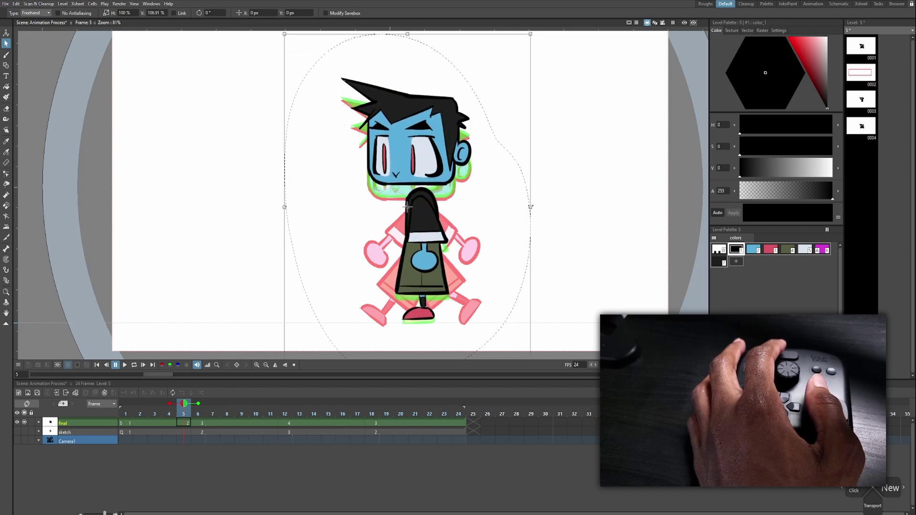
pyautogui.moveTo(530, 206); pyautogui.dragTo(512, 205)
pyautogui.moveTo(475, 227); pyautogui.dragTo(482, 232)
pyautogui.click(547, 223)
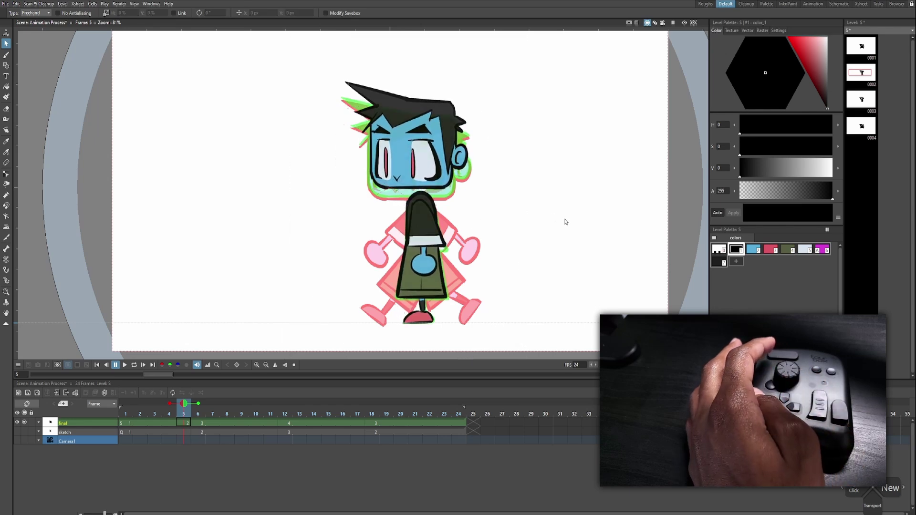
# Flip between frame 5 and its neighbouring frames, and play the walk cycle in a loop to check the stretch
pyautogui.press('Left')
pyautogui.press('Left')
pyautogui.press('Left')
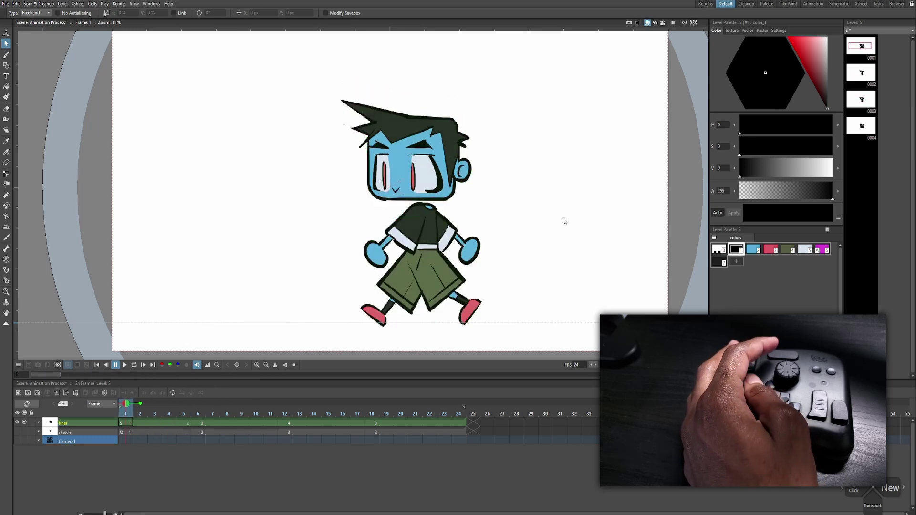
pyautogui.press('Right')
pyautogui.press('Left')
pyautogui.press('Left')
pyautogui.press('Left')
pyautogui.press('Left')
pyautogui.press('Left')
pyautogui.press('Left')
pyautogui.press('Left')
pyautogui.press('Left')
pyautogui.press('l')
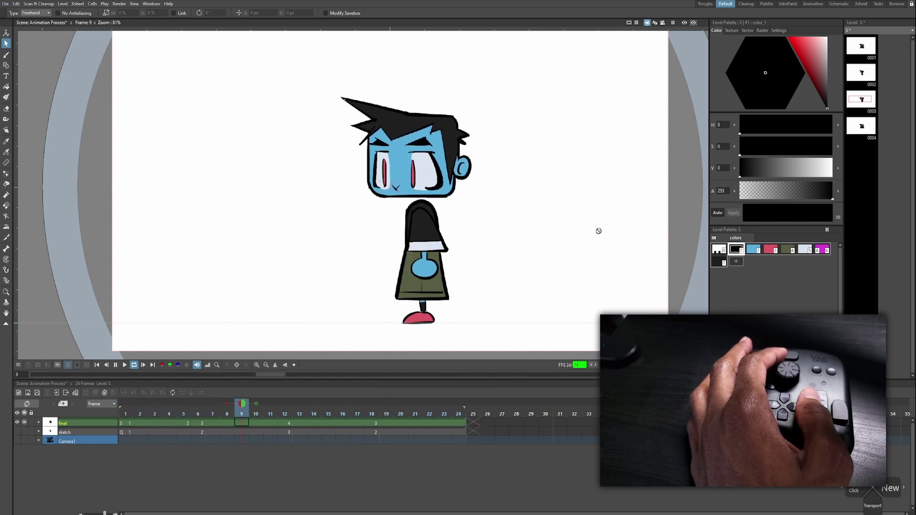
# Stop the loop, return to frame 5 and undo the stretch applied to its character
pyautogui.press('b')
pyautogui.click(185, 424)
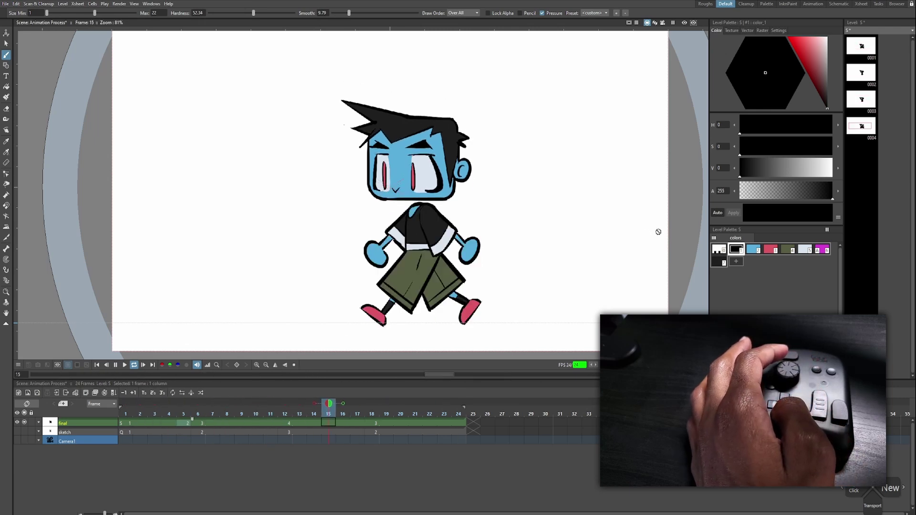
pyautogui.press('l')
pyautogui.press(',')
pyautogui.press(',')
pyautogui.press(',')
pyautogui.press('u')
pyautogui.press('u')
pyautogui.press('u')
pyautogui.press('u')
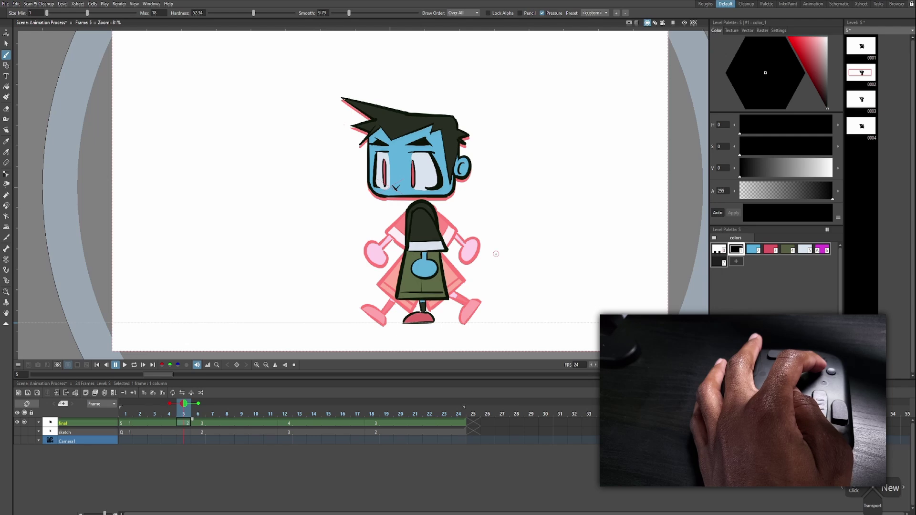
# Lasso the character on frame 5, stretch its height to about 101.6%, narrow it to about 98%, nudge it into place and deselect it
pyautogui.press('s')
pyautogui.moveTo(499, 157)
pyautogui.mouseDown()
pyautogui.moveTo(491, 321)
pyautogui.moveTo(482, 175)
pyautogui.mouseUp()
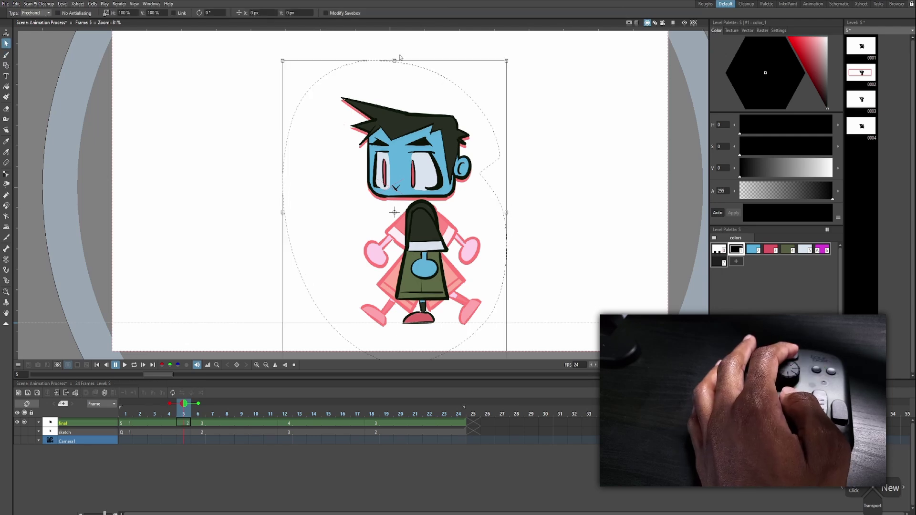
pyautogui.moveTo(394, 60); pyautogui.dragTo(395, 55)
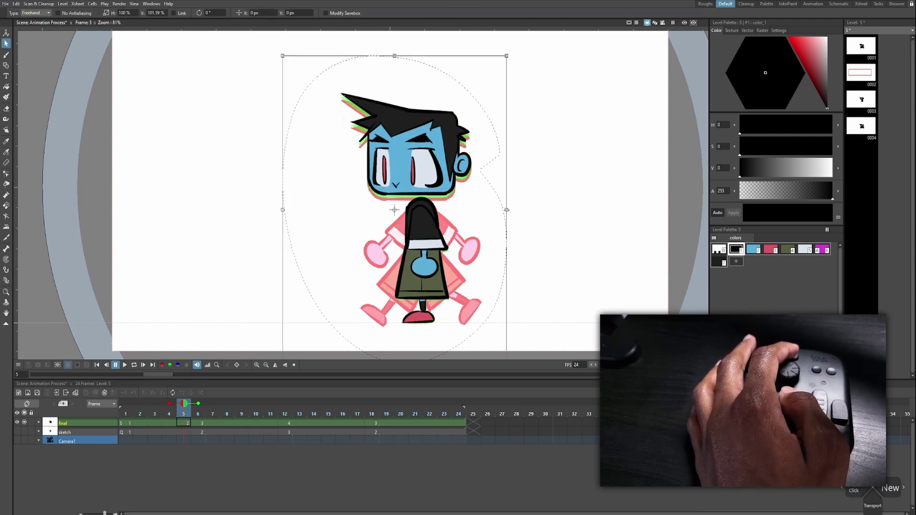
pyautogui.moveTo(506, 210); pyautogui.dragTo(502, 210)
pyautogui.moveTo(467, 234); pyautogui.dragTo(470, 236)
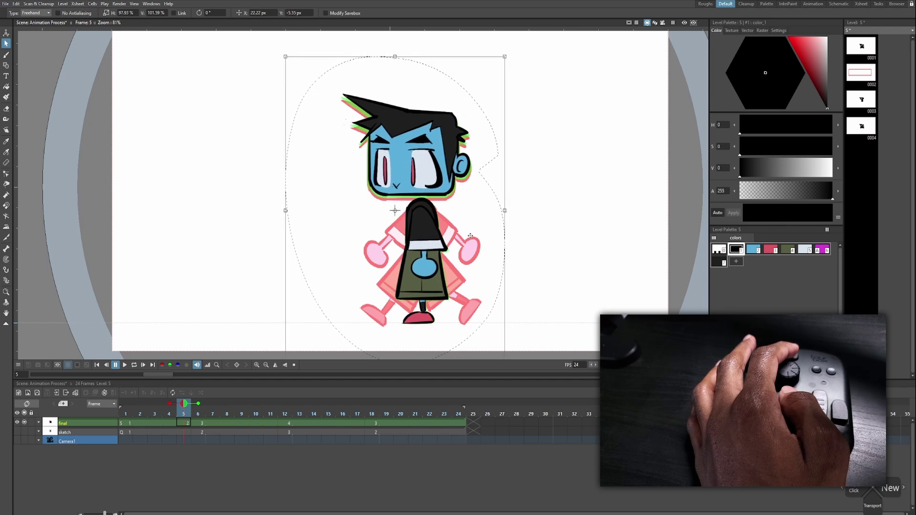
pyautogui.click(553, 203)
# Flip back and forth through the frames around frame 5 and play the walk cycle to check the subtler stretch
pyautogui.press(',')
pyautogui.press(',')
pyautogui.press(',')
pyautogui.press('.')
pyautogui.press('.')
pyautogui.press('.')
pyautogui.press('.')
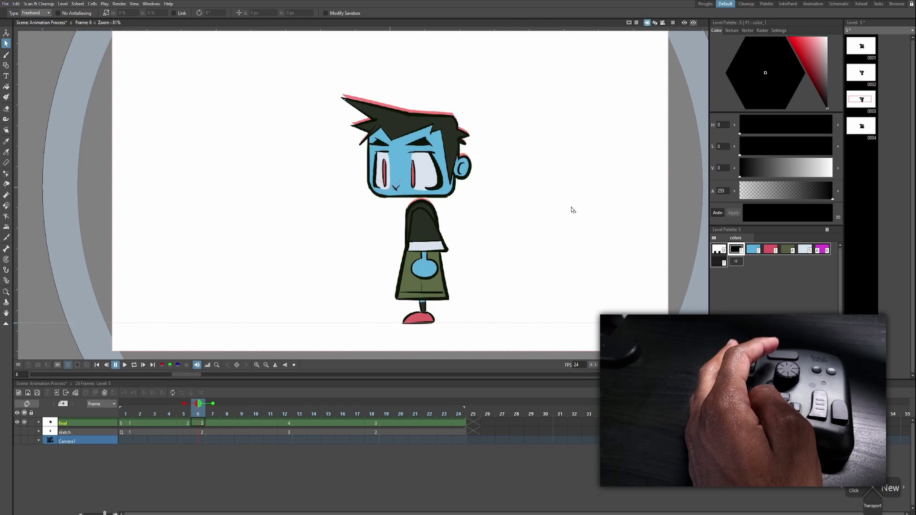
pyautogui.press('.')
pyautogui.press('.')
pyautogui.press('.')
pyautogui.press('.')
pyautogui.press(',')
pyautogui.press(',')
pyautogui.press(',')
pyautogui.press(',')
pyautogui.press(',')
pyautogui.press(',')
pyautogui.press(',')
pyautogui.press(',')
pyautogui.press(',')
pyautogui.press('.')
pyautogui.press('.')
pyautogui.press('.')
pyautogui.press('.')
pyautogui.press('.')
pyautogui.press('.')
pyautogui.press('.')
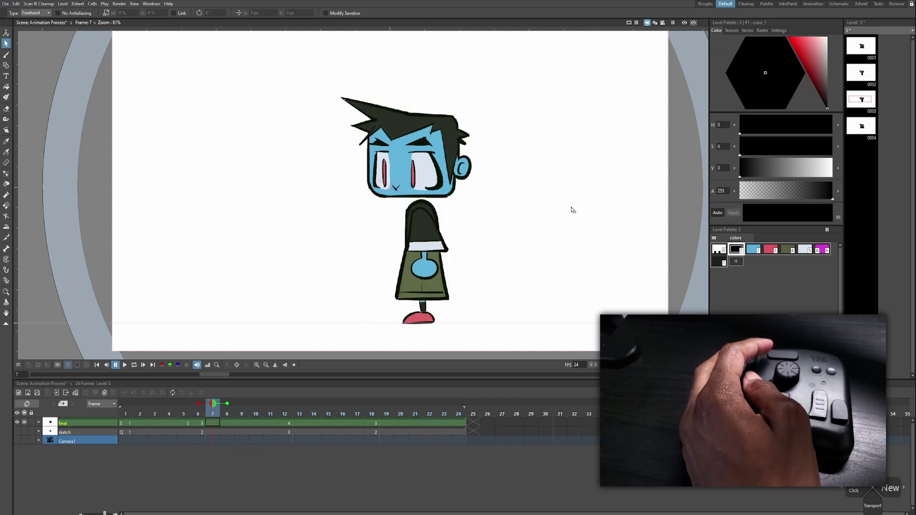
pyautogui.press('l')
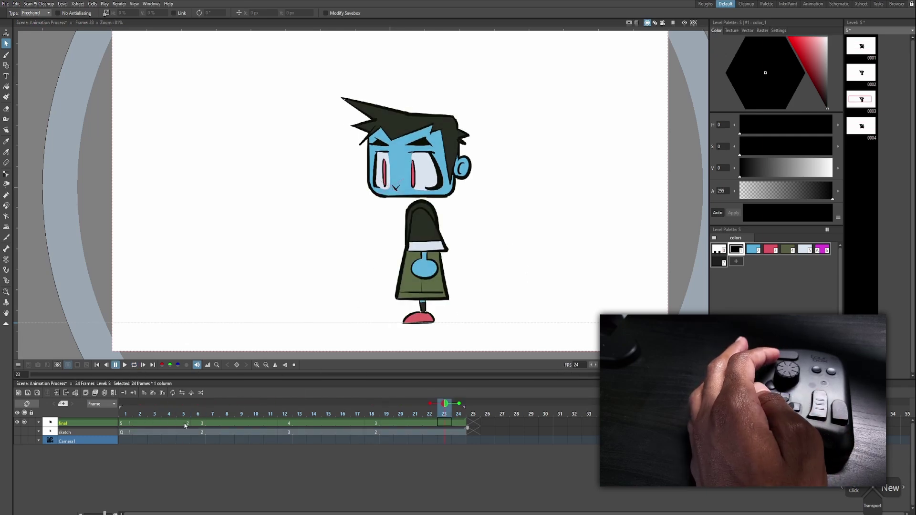
# Step through the frames of the final column from frame 5 towards frame 11 to examine the poses with onion skinning
pyautogui.click(185, 424)
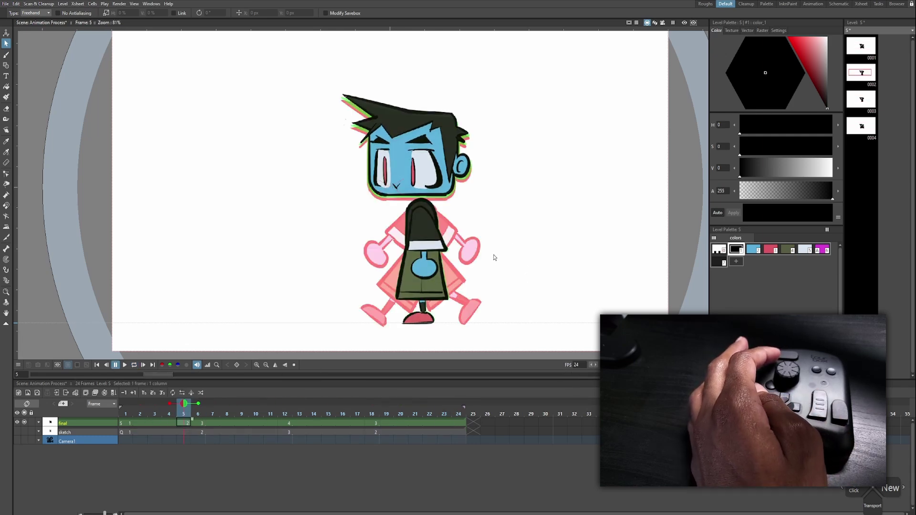
pyautogui.press('Right')
pyautogui.press('Right')
pyautogui.press('Right')
pyautogui.press('Left')
pyautogui.press('Left')
pyautogui.press('Left')
pyautogui.press('Right')
pyautogui.press('Right')
pyautogui.press('Right')
pyautogui.press('Right')
pyautogui.press('Right')
pyautogui.press('Right')
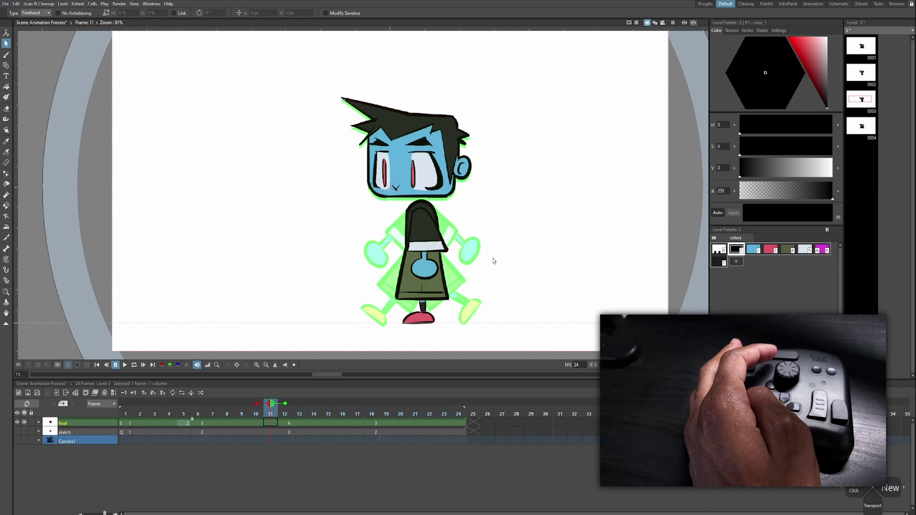
pyautogui.press('.')
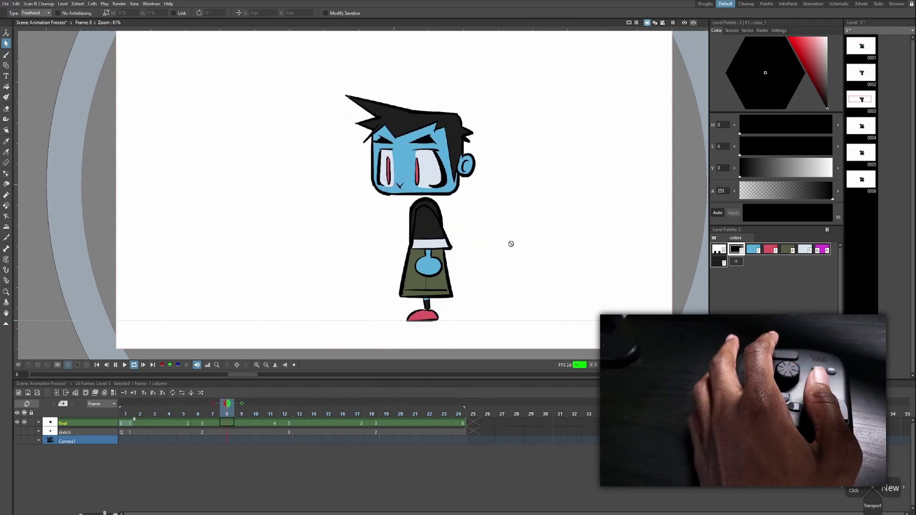
# Stop the playback, return to frame 1 and save the scene
pyautogui.press('l')
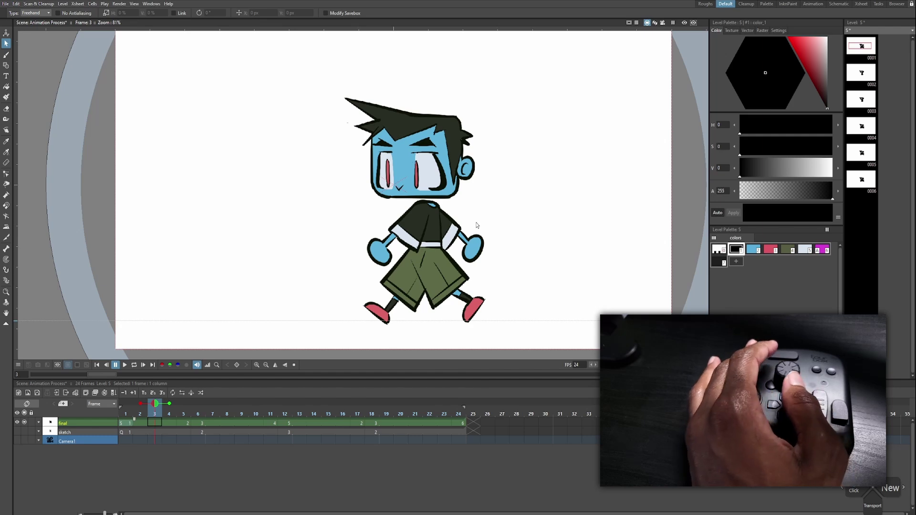
pyautogui.scroll(-2, 473, 225)
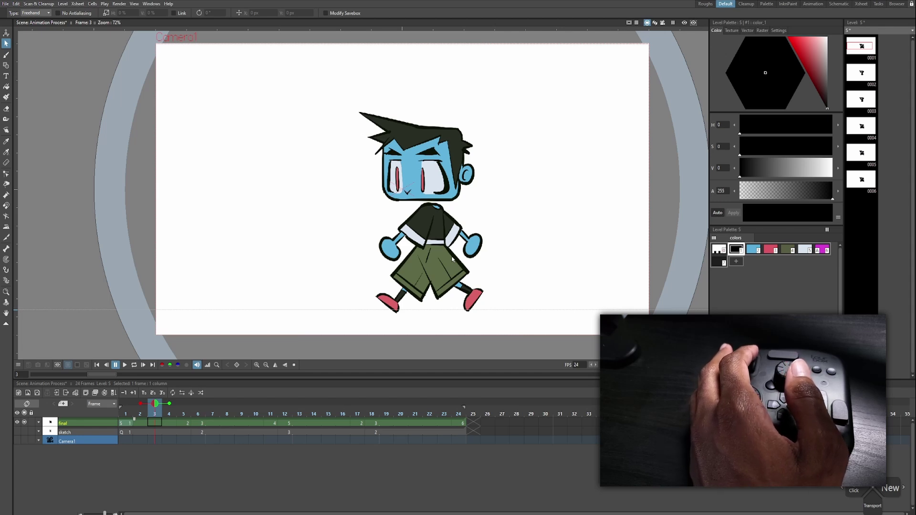
pyautogui.scroll(-1, 481, 221)
pyautogui.scroll(2, 486, 217)
pyautogui.press('Left')
pyautogui.press('Left')
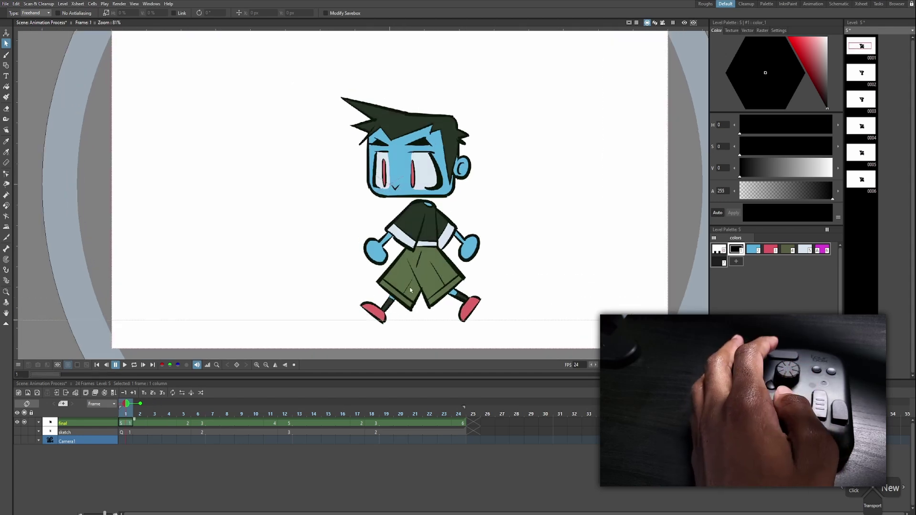
pyautogui.hotkey('ctrl', 's')
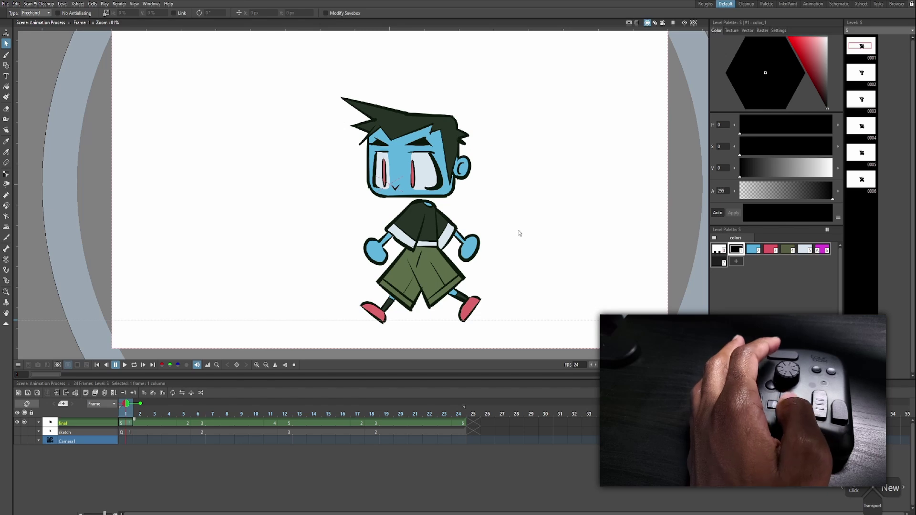
# Create a new Toonz Raster Level at frame 1
pyautogui.press('Right')
pyautogui.scroll(-4, 521, 234)
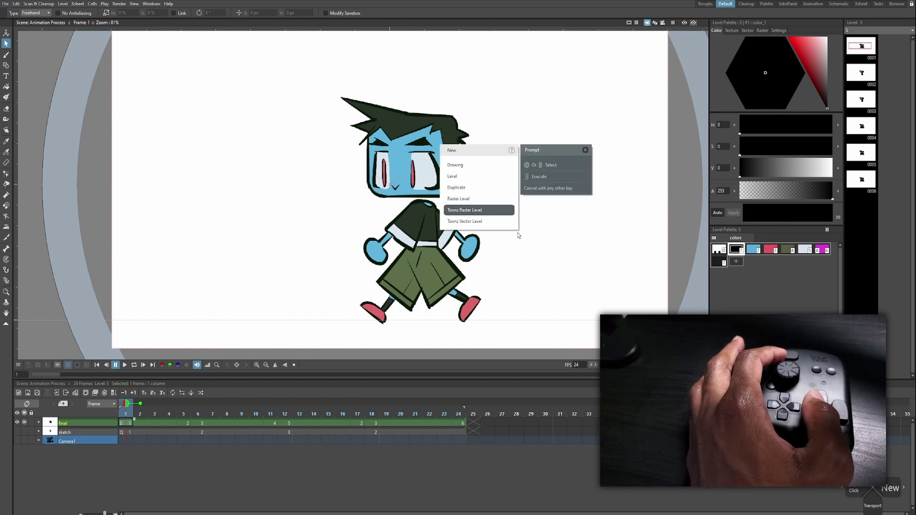
pyautogui.press('Return')
pyautogui.click(419, 236)
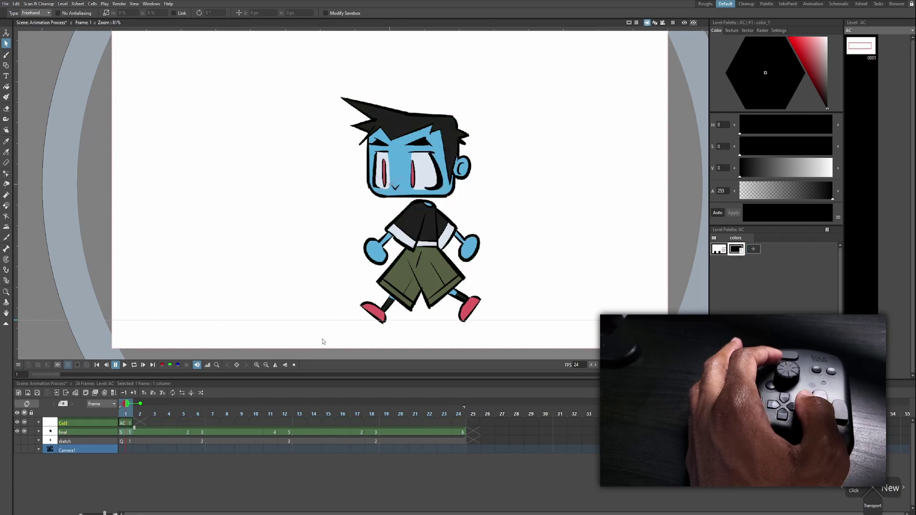
# Move the new level's column below the final column and rename it BG
pyautogui.click(76, 422)
pyautogui.moveTo(75, 422); pyautogui.dragTo(76, 432)
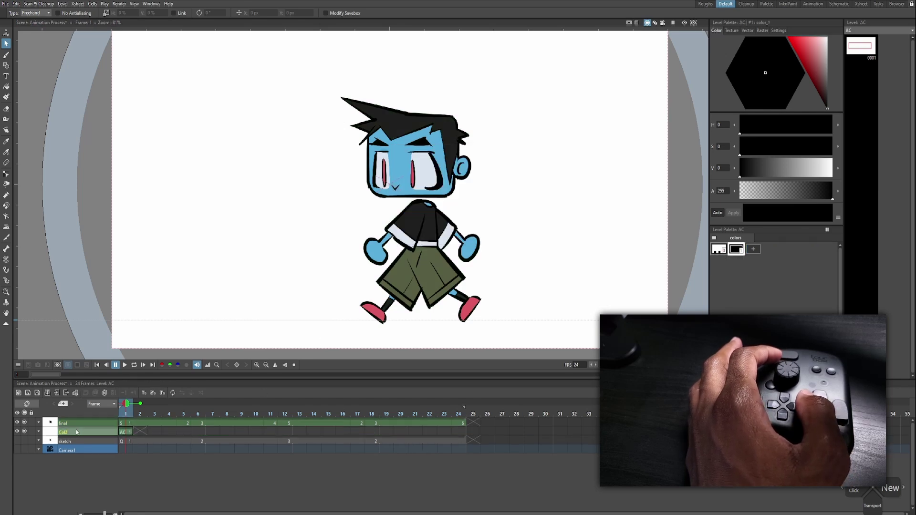
pyautogui.doubleClick(68, 432)
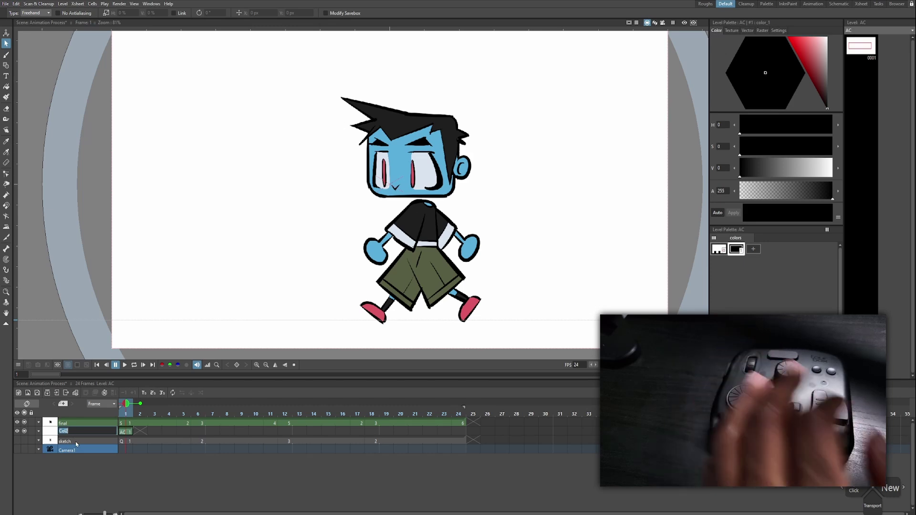
pyautogui.press('Return')
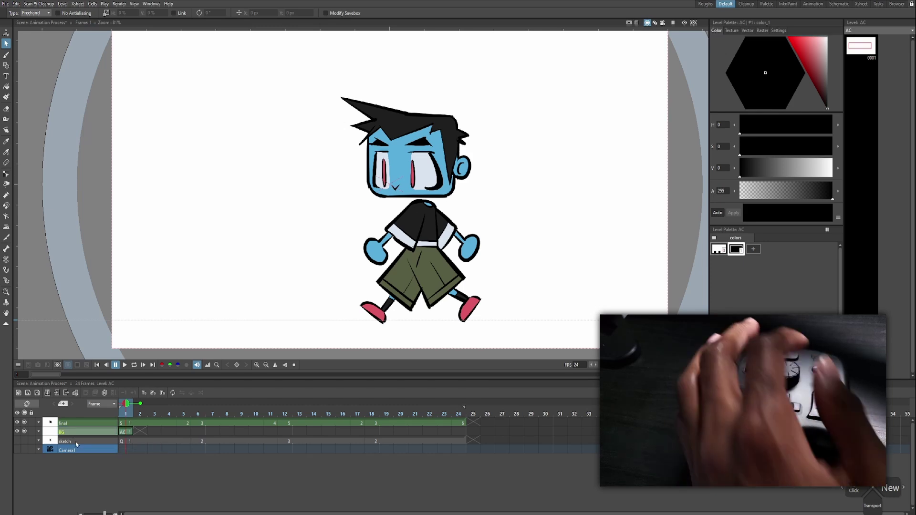
# Use the Animate tool on frame 1 of the final column to move the character to about X -50 px, Y 4 px
pyautogui.click(125, 424)
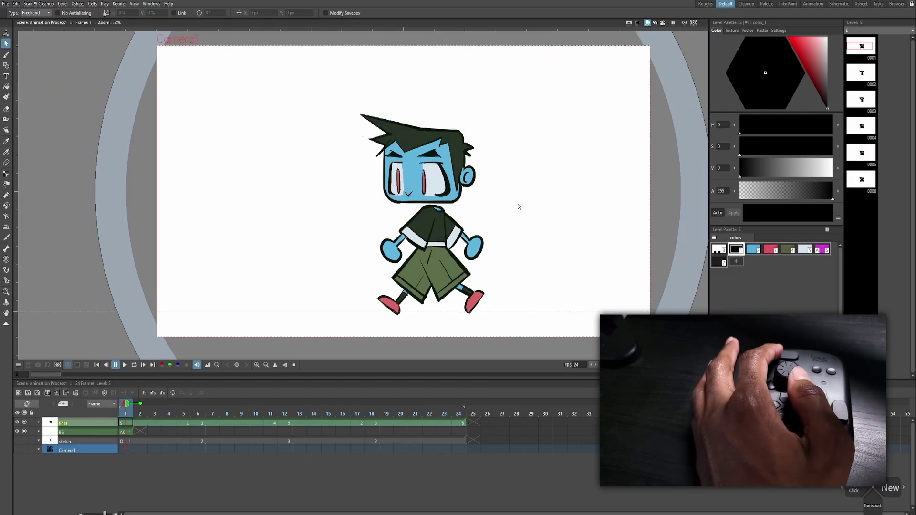
pyautogui.press('t')
pyautogui.press('Down')
pyautogui.press('Down')
pyautogui.press('Down')
pyautogui.press('Down')
pyautogui.press('Down')
pyautogui.press('Down')
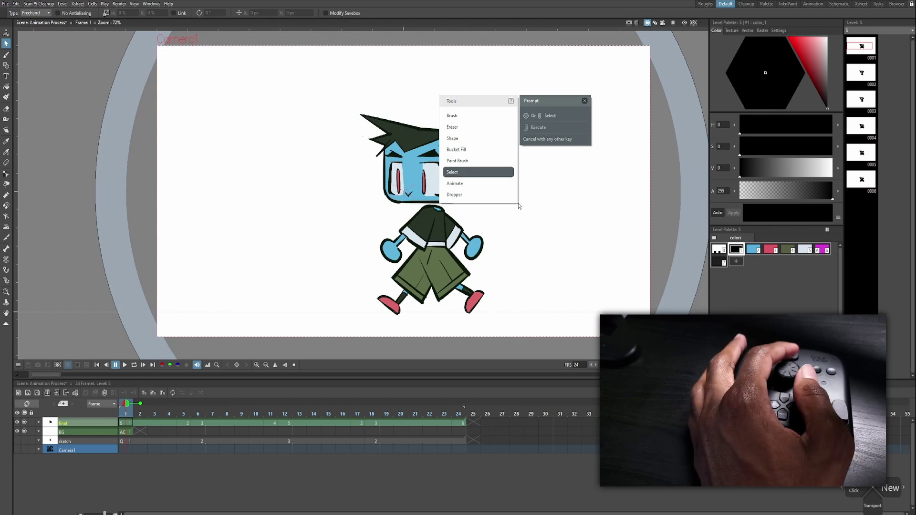
pyautogui.press('Return')
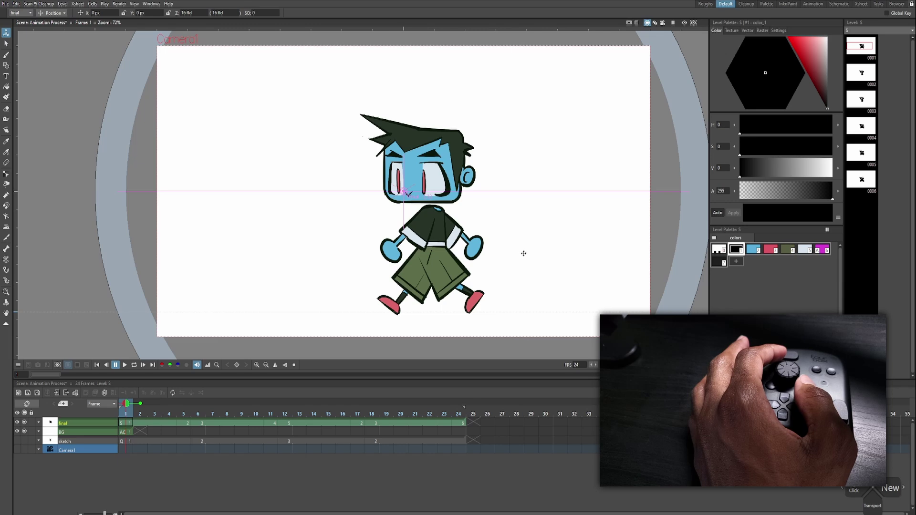
pyautogui.moveTo(523, 254)
pyautogui.mouseDown()
pyautogui.moveTo(513, 254)
pyautogui.moveTo(532, 258)
pyautogui.mouseUp()
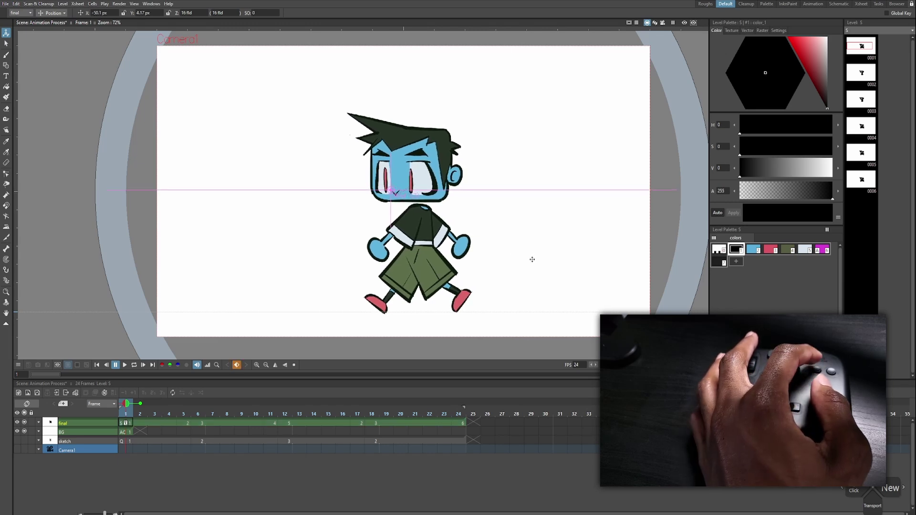
# Try a freehand brush sketch of a railing on the BG level, with two horizontal lines and several vertical posts behind the character
pyautogui.moveTo(280, 229); pyautogui.dragTo(577, 220)
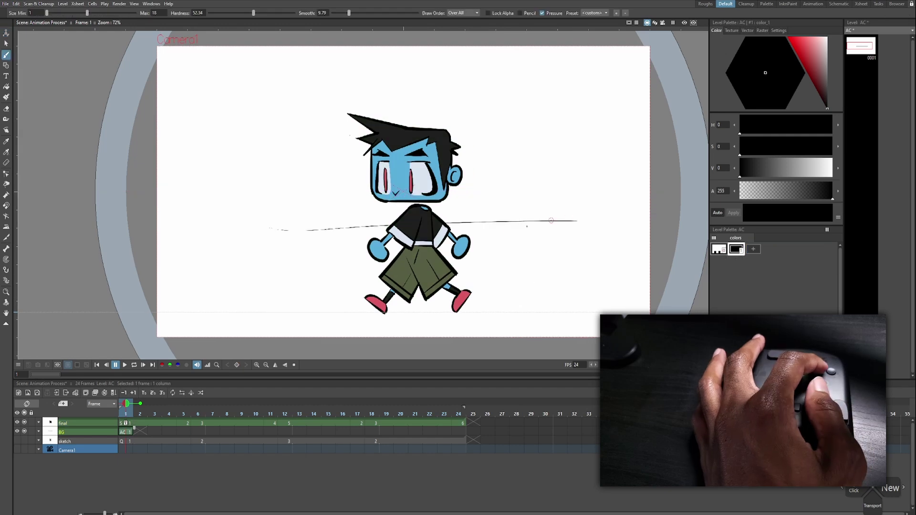
pyautogui.hotkey('ctrl', 'z')
pyautogui.moveTo(252, 197); pyautogui.dragTo(545, 197)
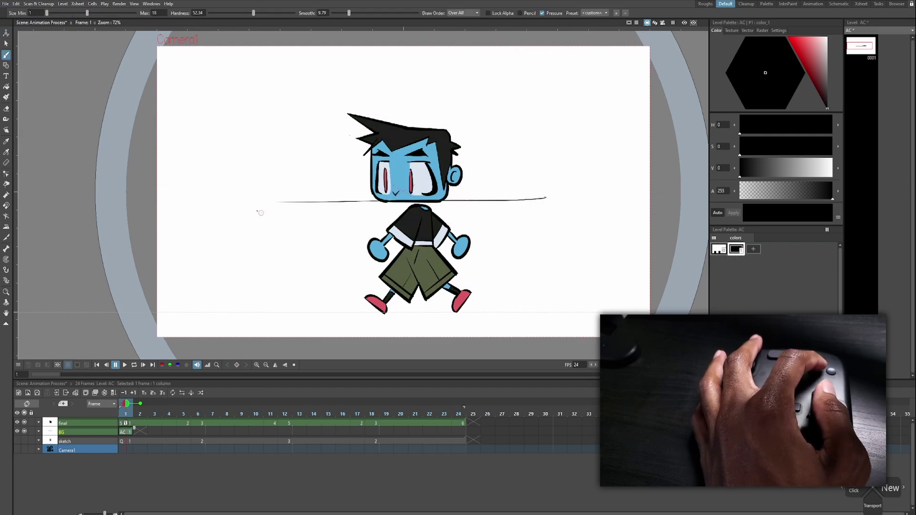
pyautogui.moveTo(261, 211); pyautogui.dragTo(598, 223)
pyautogui.hotkey('ctrl', 'z')
pyautogui.moveTo(271, 206)
pyautogui.mouseDown()
pyautogui.moveTo(590, 200)
pyautogui.moveTo(384, 206)
pyautogui.mouseUp()
pyautogui.hotkey('ctrl', 'z')
pyautogui.hotkey('ctrl', 'z')
pyautogui.moveTo(384, 206); pyautogui.dragTo(553, 205)
pyautogui.moveTo(450, 205); pyautogui.dragTo(454, 286)
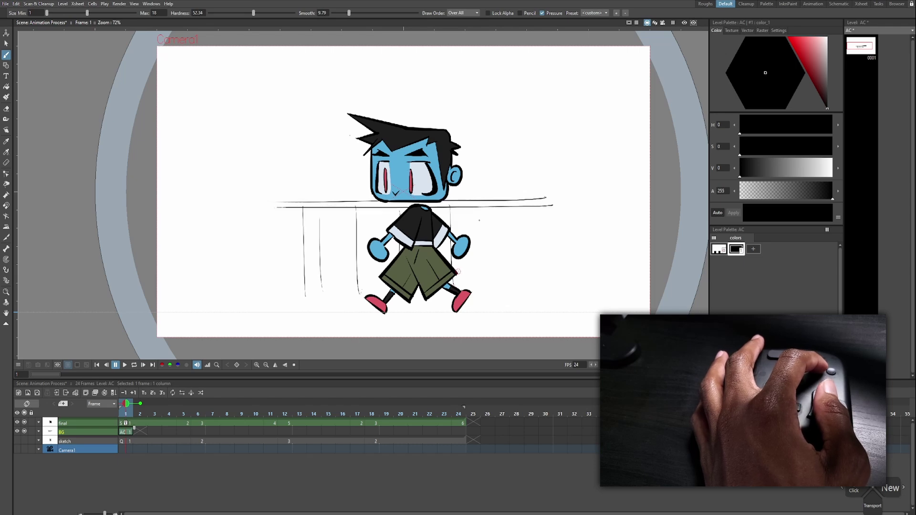
pyautogui.moveTo(486, 213); pyautogui.dragTo(491, 290)
pyautogui.moveTo(516, 208); pyautogui.dragTo(520, 266)
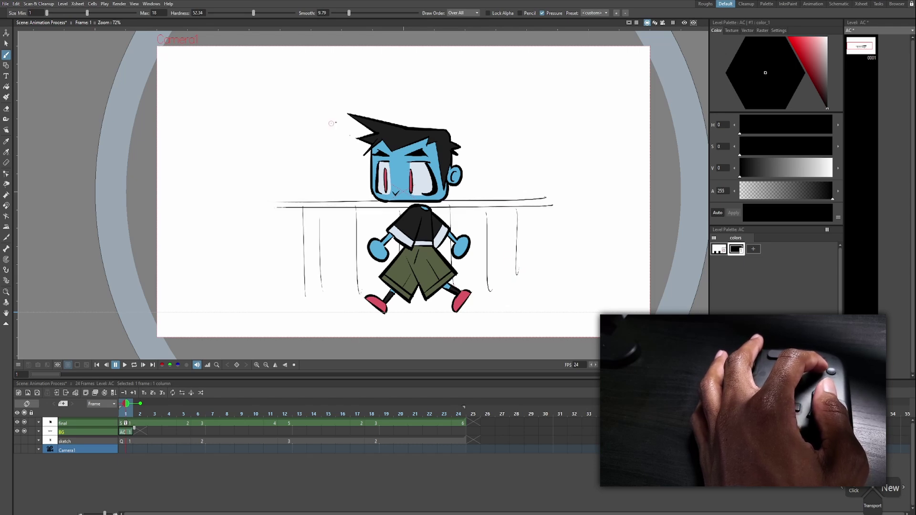
# Try sketching round shapes beside the character's head and a long horizontal line across the BG drawing
pyautogui.moveTo(336, 113)
pyautogui.mouseDown()
pyautogui.moveTo(342, 149)
pyautogui.moveTo(346, 114)
pyautogui.mouseUp()
pyautogui.moveTo(414, 110); pyautogui.dragTo(395, 123)
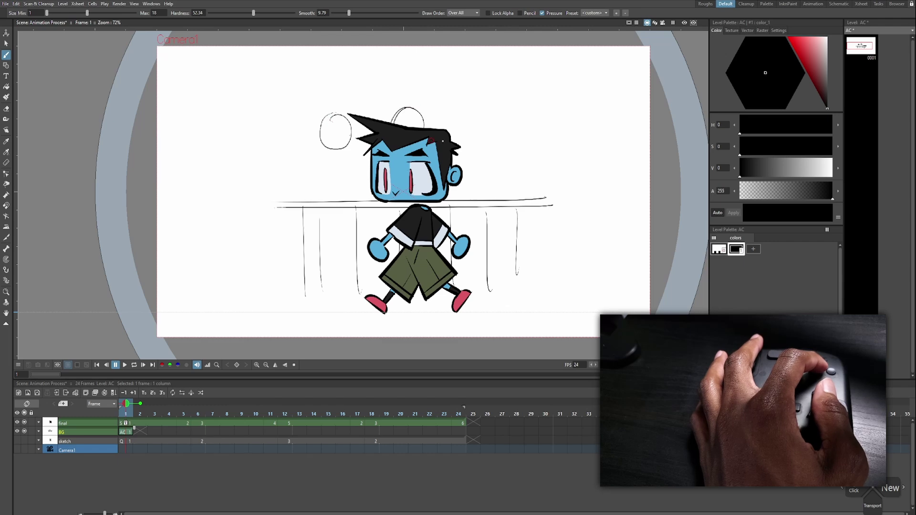
pyautogui.hotkey('ctrl', 'z')
pyautogui.hotkey('ctrl', 'z')
pyautogui.moveTo(335, 124)
pyautogui.mouseDown()
pyautogui.moveTo(327, 159)
pyautogui.moveTo(325, 125)
pyautogui.mouseUp()
pyautogui.moveTo(302, 166)
pyautogui.mouseDown()
pyautogui.moveTo(275, 171)
pyautogui.moveTo(551, 161)
pyautogui.mouseUp()
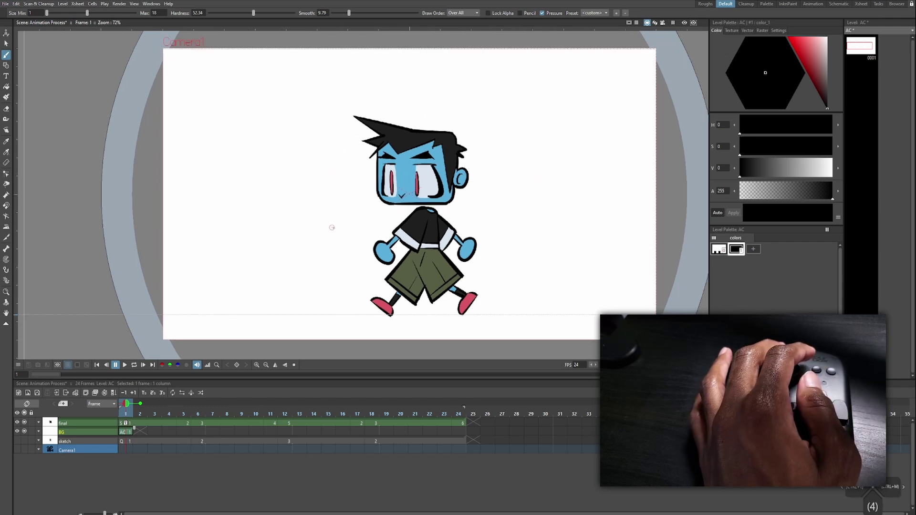
# Switch to the Shape tool and set its shape type to Line, undoing the test shape drawn across the character
pyautogui.press('Tab')
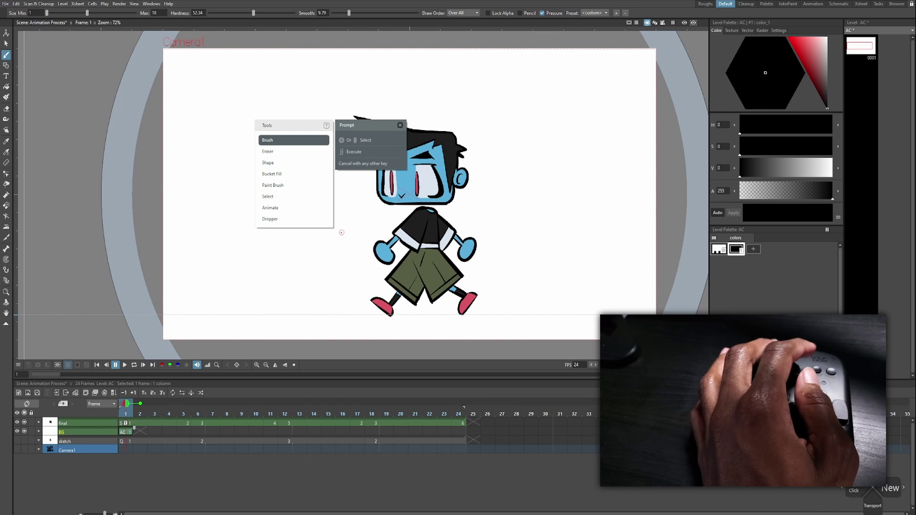
pyautogui.press('Down')
pyautogui.press('Down')
pyautogui.press('Down')
pyautogui.press('Up')
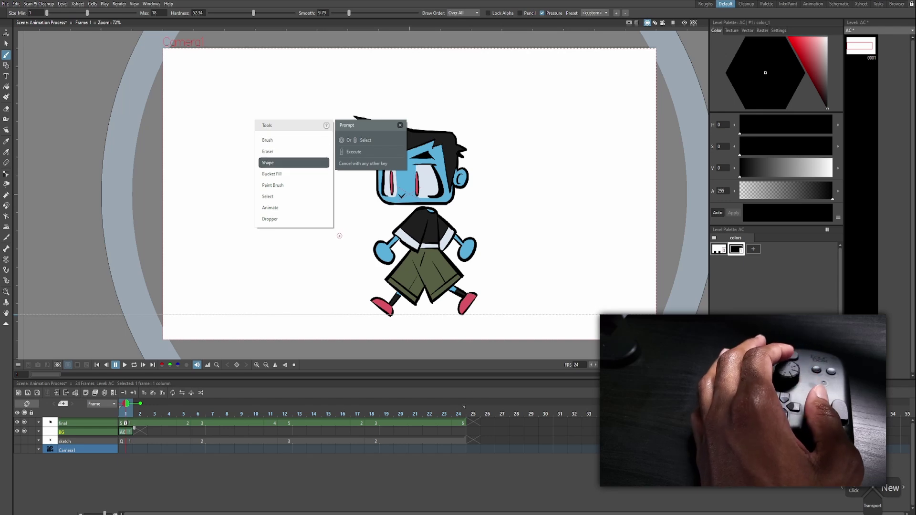
pyautogui.press('Return')
pyautogui.moveTo(227, 218); pyautogui.dragTo(602, 212)
pyautogui.hotkey('ctrl', 'z')
pyautogui.click(296, 13)
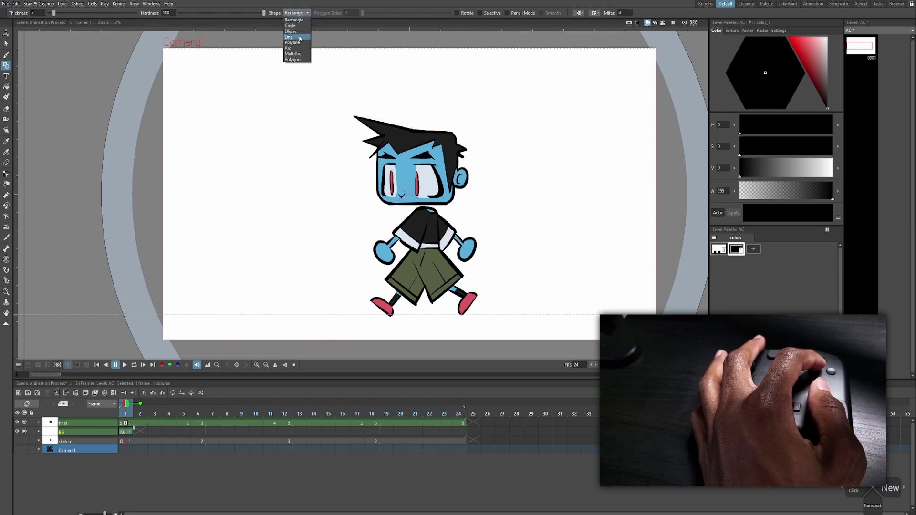
pyautogui.click(299, 36)
# Place two horizontal guides across the scene, one at the character's chest and one at the hem of the shorts
pyautogui.click(134, 3)
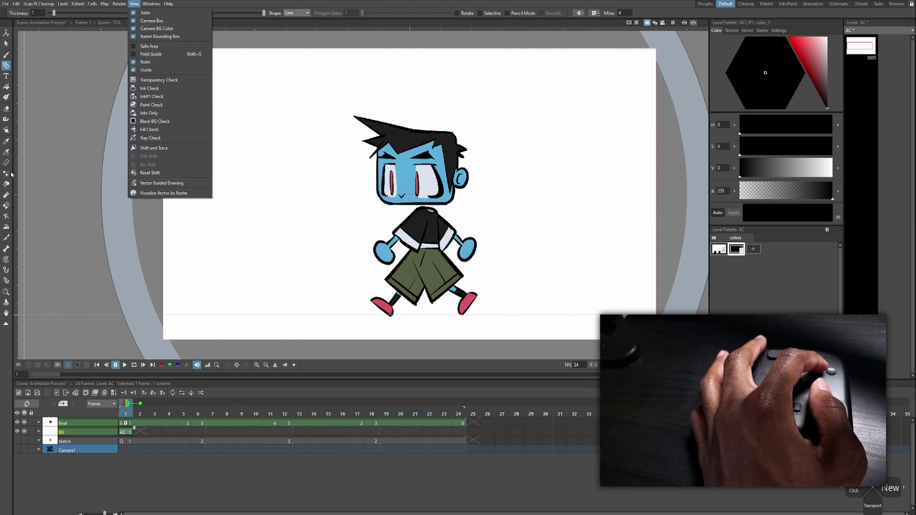
pyautogui.click(16, 169)
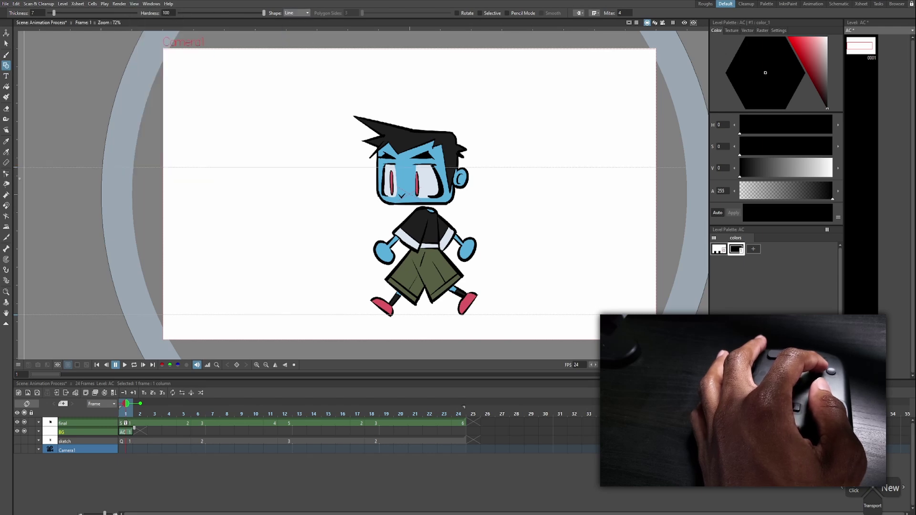
pyautogui.moveTo(19, 205); pyautogui.dragTo(22, 223)
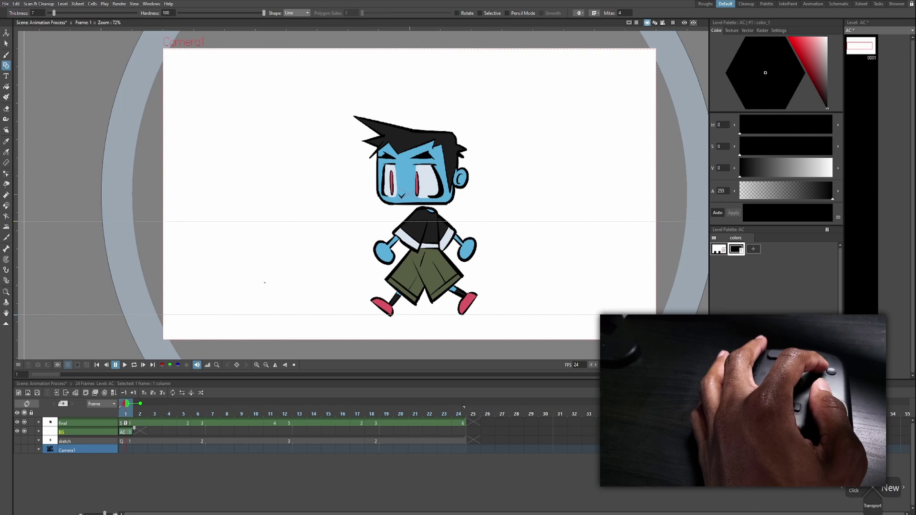
pyautogui.moveTo(18, 291); pyautogui.dragTo(17, 289)
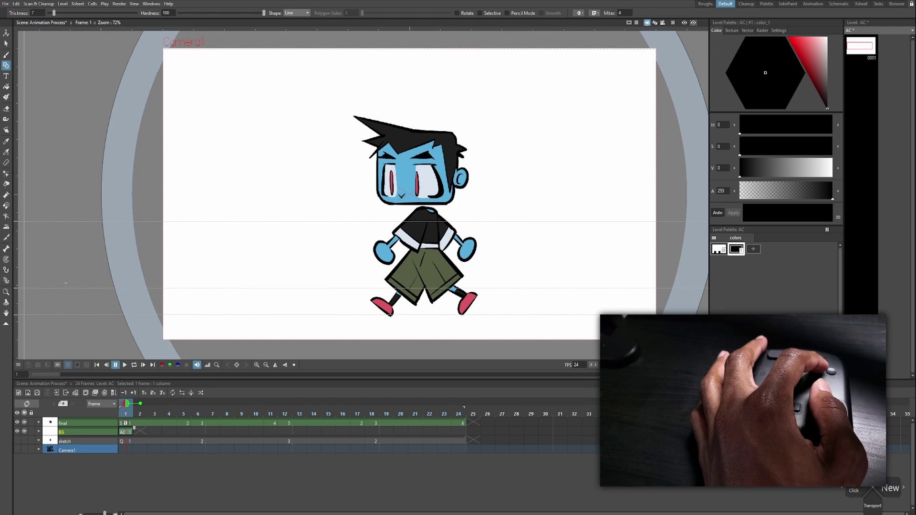
# Draw the railing's horizontal rail lines behind the character, with the upper one along the chest-height guide
pyautogui.moveTo(163, 221); pyautogui.dragTo(601, 219)
pyautogui.hotkey('ctrl', 'z')
pyautogui.moveTo(283, 221); pyautogui.dragTo(603, 221)
# Try drawing the railing posts as pairs of single vertical lines below the rails, and undo them
pyautogui.moveTo(283, 234)
pyautogui.mouseDown()
pyautogui.moveTo(608, 234)
pyautogui.moveTo(575, 222)
pyautogui.moveTo(573, 235)
pyautogui.moveTo(287, 318)
pyautogui.mouseUp()
pyautogui.hotkey('ctrl', 'z')
pyautogui.hotkey('ctrl', 'z')
pyautogui.moveTo(297, 235); pyautogui.dragTo(323, 320)
pyautogui.hotkey('ctrl', 'z')
pyautogui.scroll(1, 294, 318)
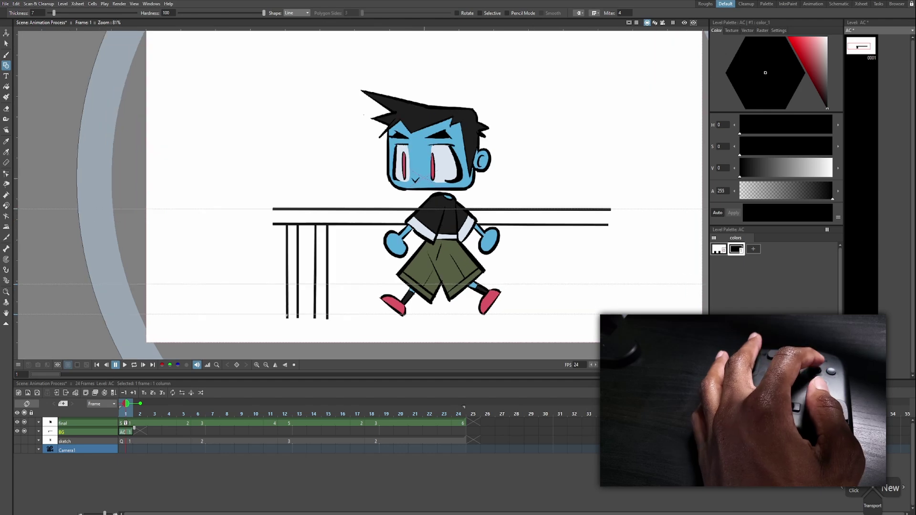
pyautogui.hotkey('ctrl', 'z')
pyautogui.hotkey('ctrl', 'z')
pyautogui.hotkey('ctrl', 'z')
pyautogui.hotkey('ctrl', 'z')
# Draw a horizontal ground line at the character's feet and try a first post from two vertical lines
pyautogui.moveTo(269, 314); pyautogui.dragTo(617, 314)
pyautogui.scroll(-1, 286, 224)
pyautogui.moveTo(284, 225); pyautogui.dragTo(284, 304)
pyautogui.moveTo(289, 225); pyautogui.dragTo(289, 302)
pyautogui.scroll(3, 330, 301)
pyautogui.hotkey('ctrl', 'z')
pyautogui.moveTo(271, 192); pyautogui.dragTo(272, 305)
# Set the shape type to Rectangle, try narrow rectangular posts beside the first one, and undo the trial posts
pyautogui.click(298, 13)
pyautogui.click(293, 19)
pyautogui.moveTo(283, 191); pyautogui.dragTo(292, 304)
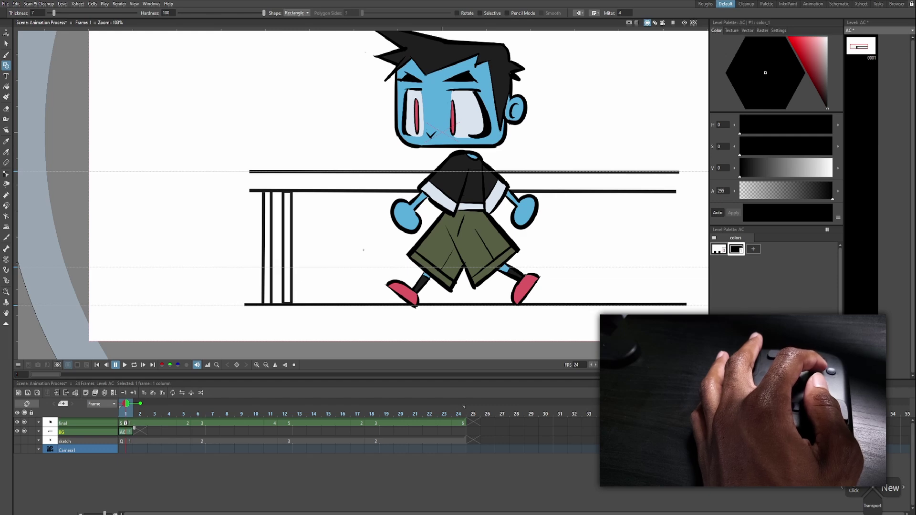
pyautogui.hotkey('ctrl', 'z')
pyautogui.moveTo(294, 192); pyautogui.dragTo(299, 299)
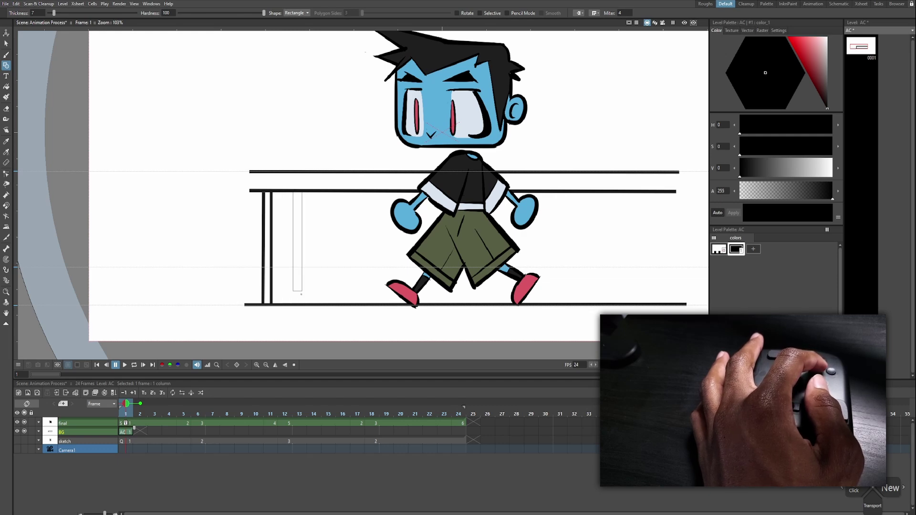
pyautogui.moveTo(301, 301); pyautogui.dragTo(301, 303)
pyautogui.hotkey('ctrl', 'z')
pyautogui.moveTo(293, 191); pyautogui.dragTo(303, 305)
pyautogui.hotkey('ctrl', 'z')
pyautogui.hotkey('ctrl', 'z')
# Reduce the shape thickness to 4 and draw four narrow rectangular posts between the lower rail and the ground line
pyautogui.moveTo(54, 13); pyautogui.dragTo(51, 13)
pyautogui.moveTo(257, 192); pyautogui.dragTo(268, 306)
pyautogui.moveTo(293, 191); pyautogui.dragTo(302, 303)
pyautogui.moveTo(332, 192); pyautogui.dragTo(342, 303)
pyautogui.moveTo(367, 192); pyautogui.dragTo(378, 303)
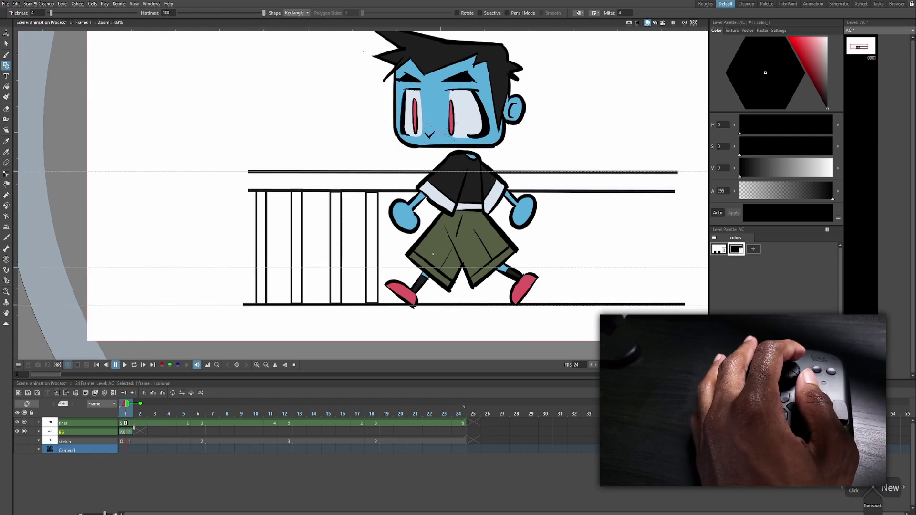
# Hide the final column and draw seven more evenly spaced rectangular posts on the BG level to complete the railing
pyautogui.click(24, 422)
pyautogui.click(125, 432)
pyautogui.moveTo(400, 192); pyautogui.dragTo(411, 303)
pyautogui.moveTo(437, 192); pyautogui.dragTo(450, 304)
pyautogui.moveTo(528, 258); pyautogui.dragTo(460, 263)
pyautogui.moveTo(402, 198); pyautogui.dragTo(413, 310)
pyautogui.moveTo(440, 199); pyautogui.dragTo(452, 311)
pyautogui.moveTo(482, 198); pyautogui.dragTo(494, 310)
pyautogui.moveTo(520, 198); pyautogui.dragTo(531, 310)
pyautogui.moveTo(558, 199); pyautogui.dragTo(571, 311)
# Using the Line shape, draw three floor lines fanning outward from the ground line past the camera frame's lower edge
pyautogui.moveTo(556, 255)
pyautogui.mouseDown()
pyautogui.moveTo(581, 239)
pyautogui.moveTo(585, 253)
pyautogui.moveTo(643, 230)
pyautogui.mouseUp()
pyautogui.scroll(-1, 611, 267)
pyautogui.moveTo(469, 210); pyautogui.dragTo(434, 239)
pyautogui.press('g')
pyautogui.moveTo(278, 299); pyautogui.dragTo(240, 341)
pyautogui.moveTo(422, 141); pyautogui.dragTo(412, 177)
pyautogui.moveTo(405, 298); pyautogui.dragTo(400, 344)
pyautogui.middleClick(400, 344)
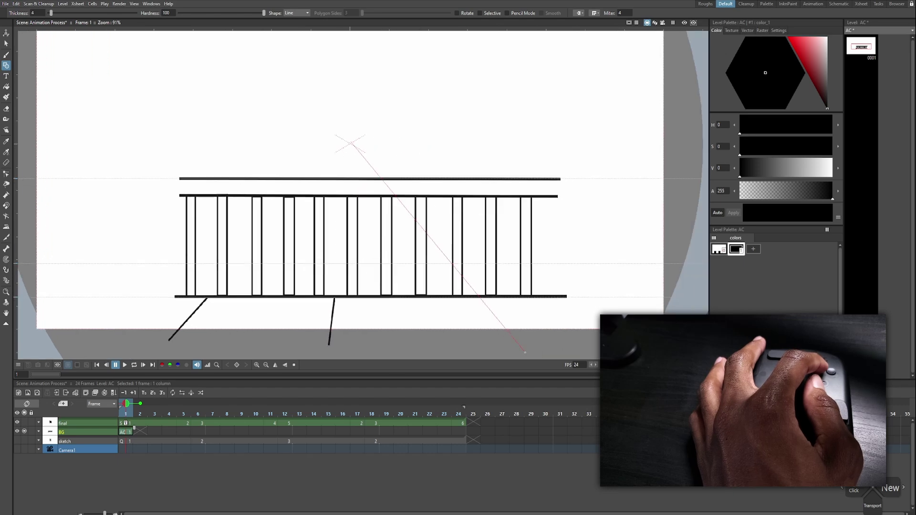
pyautogui.moveTo(524, 353); pyautogui.dragTo(525, 353)
pyautogui.hotkey('ctrl', 'z')
pyautogui.moveTo(483, 298); pyautogui.dragTo(530, 344)
pyautogui.scroll(-1, 362, 259)
pyautogui.moveTo(362, 259)
pyautogui.mouseDown()
pyautogui.moveTo(485, 250)
pyautogui.moveTo(405, 252)
pyautogui.moveTo(412, 241)
pyautogui.mouseUp()
pyautogui.scroll(1, 485, 250)
pyautogui.scroll(-1, 405, 252)
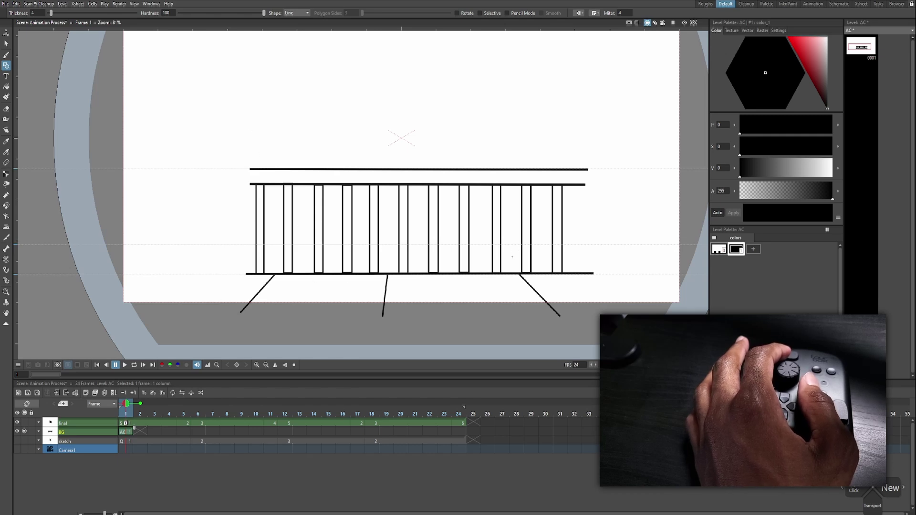
pyautogui.middleClick(511, 258)
pyautogui.scroll(1, 510, 275)
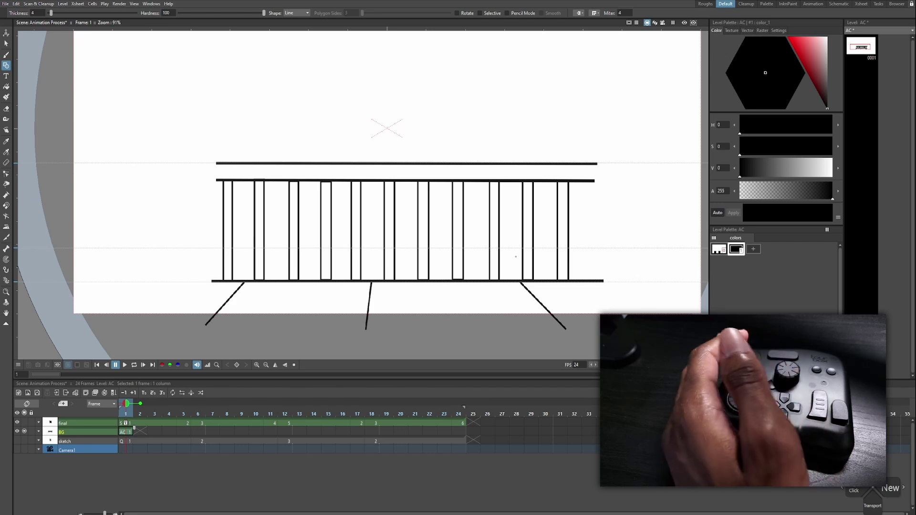
pyautogui.moveTo(520, 253); pyautogui.dragTo(519, 260)
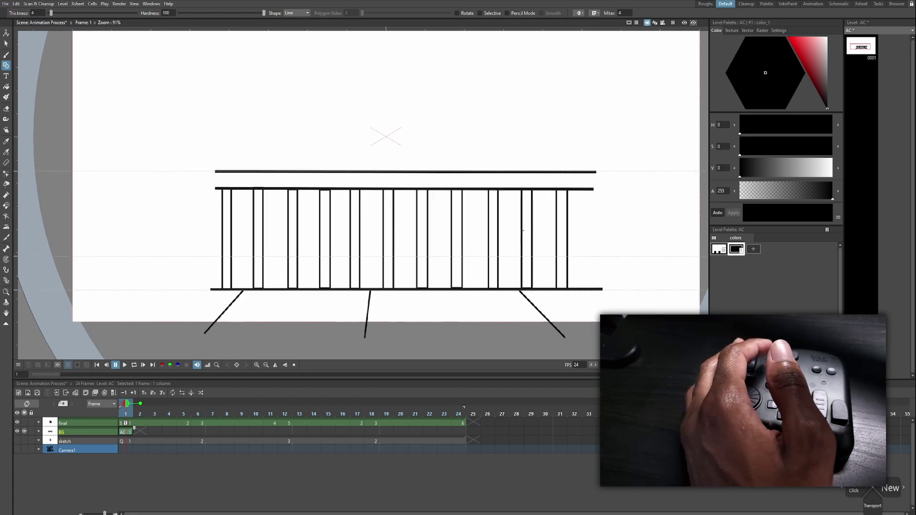
pyautogui.moveTo(488, 231); pyautogui.dragTo(535, 223)
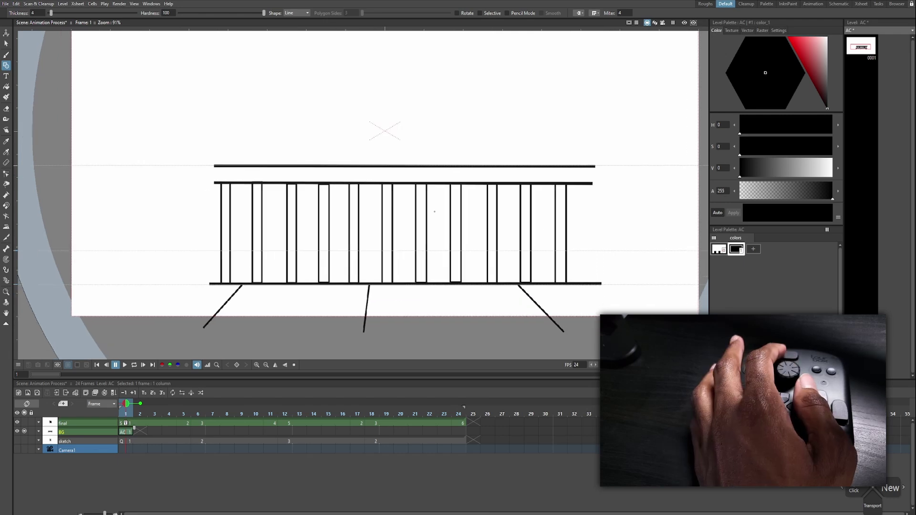
# Switch to the Paint Brush and add a blue-grey palette colour with H 213, S 15 and V 61
pyautogui.press('F1')
pyautogui.press('Down')
pyautogui.press('Down')
pyautogui.press('Down')
pyautogui.press('Down')
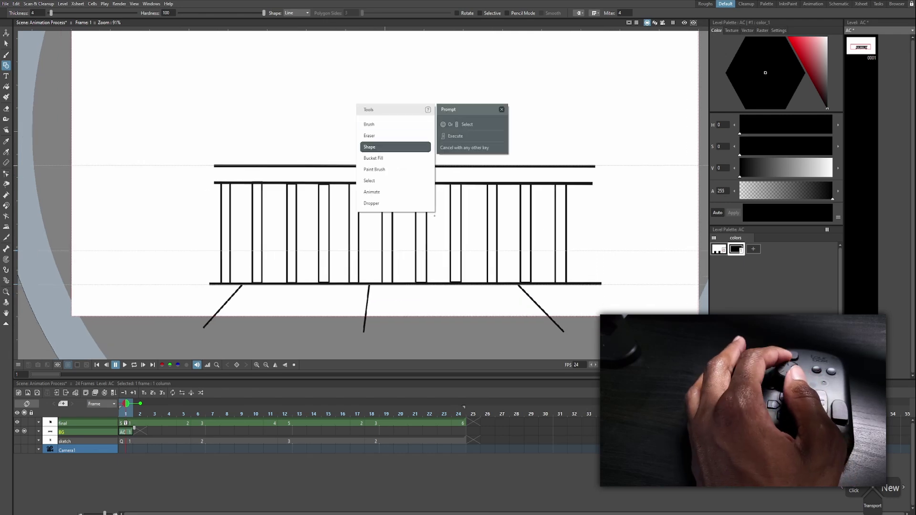
pyautogui.press('Return')
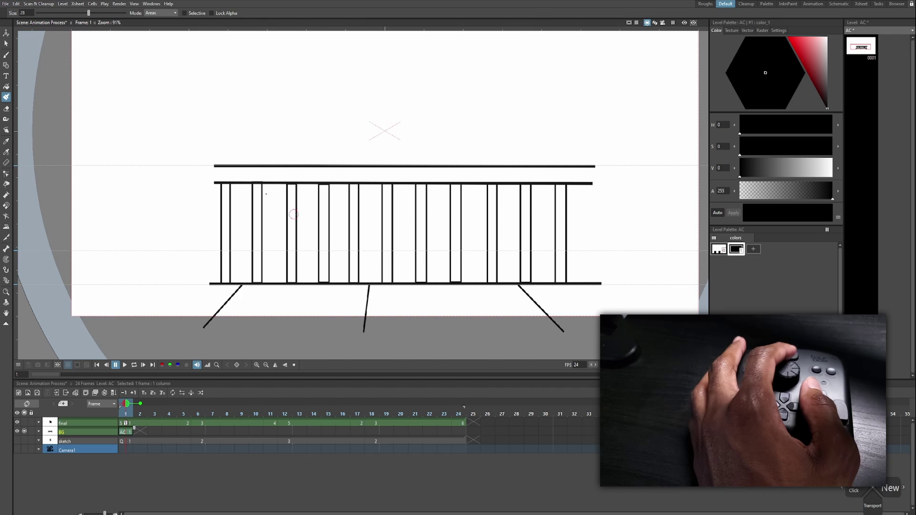
pyautogui.click(753, 249)
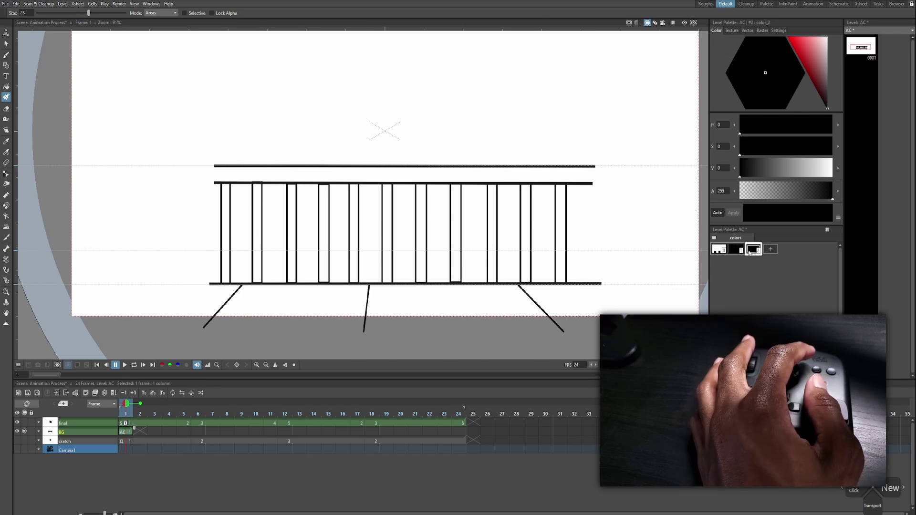
pyautogui.click(821, 60)
pyautogui.moveTo(758, 74); pyautogui.dragTo(760, 76)
pyautogui.moveTo(821, 66); pyautogui.dragTo(824, 65)
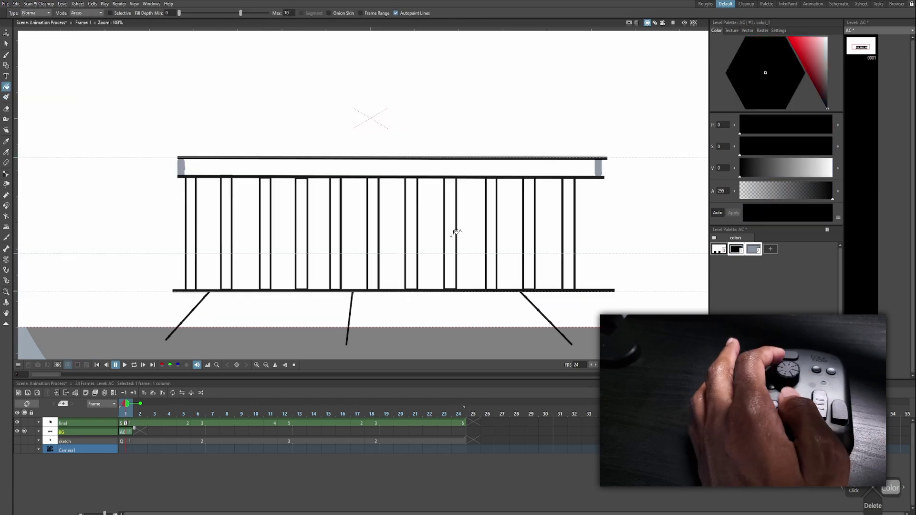
# Fill the upper rail and all the railing posts with the blue-grey colour using Bucket Fill
pyautogui.press('Down')
pyautogui.press('Down')
pyautogui.press('Up')
pyautogui.press('Return')
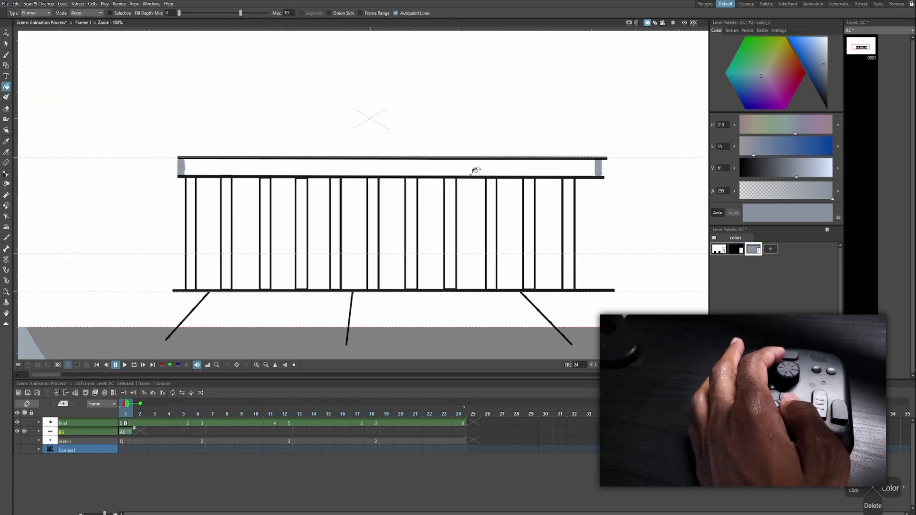
pyautogui.click(473, 166)
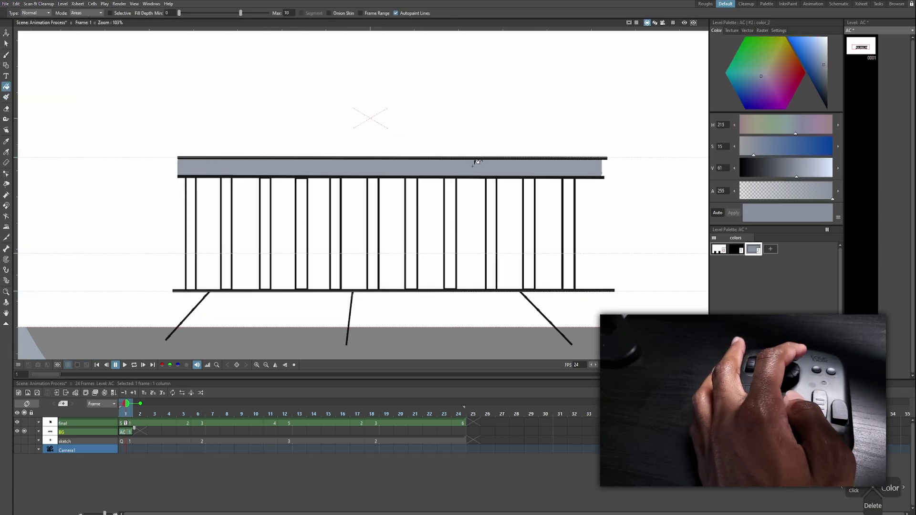
pyautogui.click(192, 248)
pyautogui.click(226, 248)
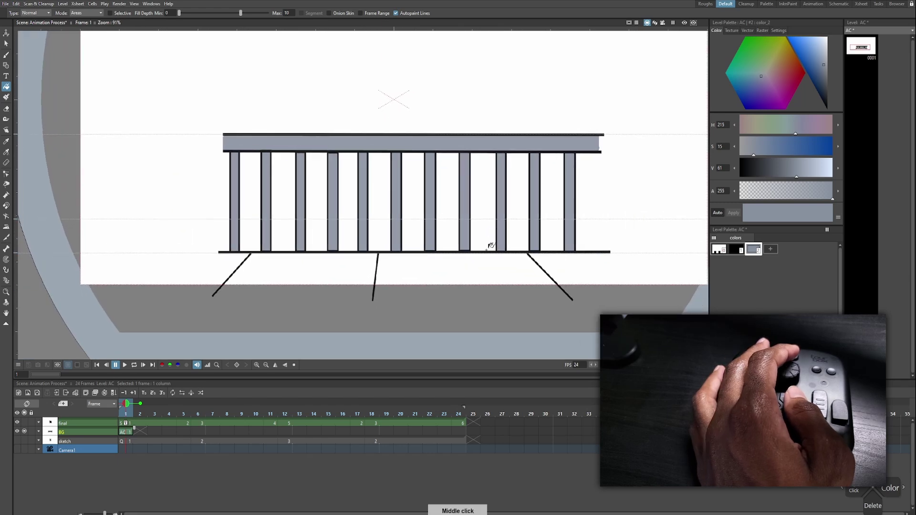
# Paint the floor below the railing with a new pale grey-purple palette colour, adjusted to H 277, S 3 and V 80
pyautogui.click(773, 251)
pyautogui.click(824, 43)
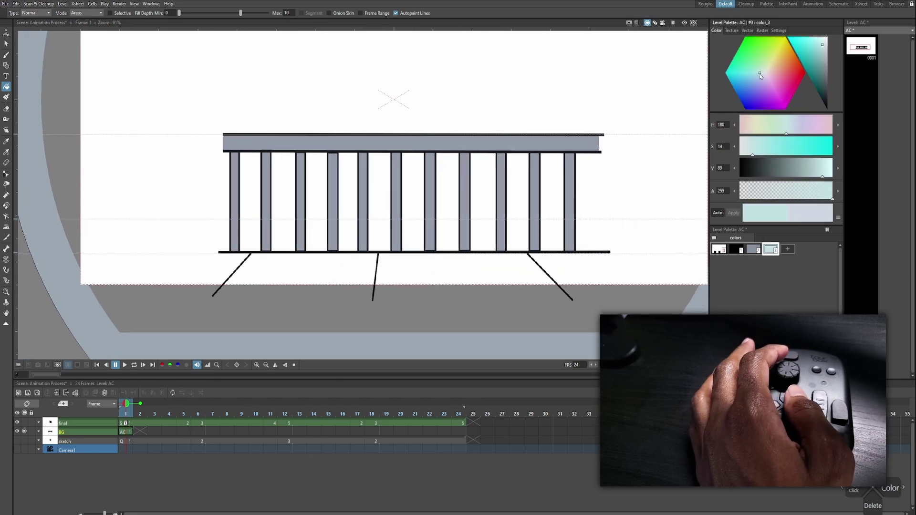
pyautogui.moveTo(761, 73); pyautogui.dragTo(763, 72)
pyautogui.click(6, 97)
pyautogui.moveTo(220, 254); pyautogui.dragTo(610, 254)
pyautogui.press('f')
pyautogui.click(429, 295)
pyautogui.moveTo(763, 72)
pyautogui.mouseDown()
pyautogui.moveTo(825, 51)
pyautogui.moveTo(765, 75)
pyautogui.mouseUp()
# Extend the BG drawing's exposure through frame 24 and show the final column again
pyautogui.scroll(-1, 479, 339)
pyautogui.click(127, 432)
pyautogui.moveTo(129, 435); pyautogui.dragTo(462, 432)
pyautogui.click(129, 425)
pyautogui.click(24, 423)
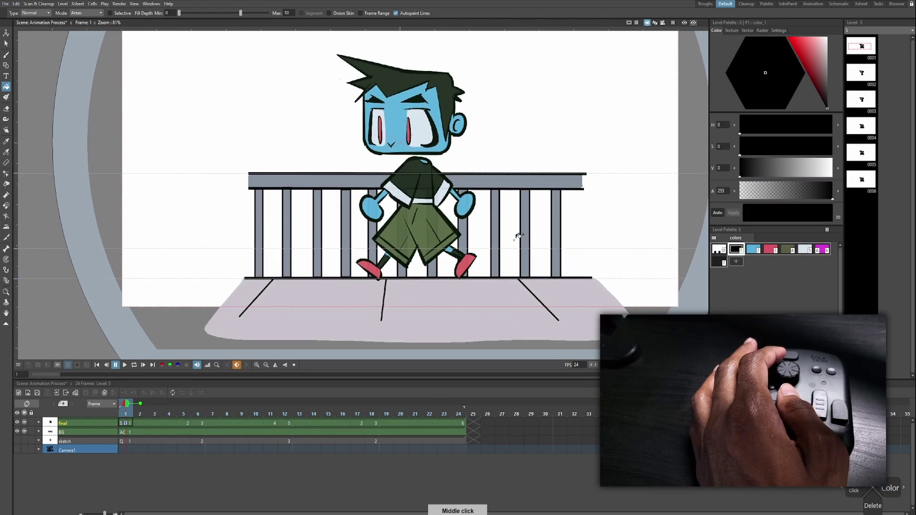
# Use the Animate tool to set the BG column's Y position to 75 px and place a vertical guide at the railing's end
pyautogui.click(127, 432)
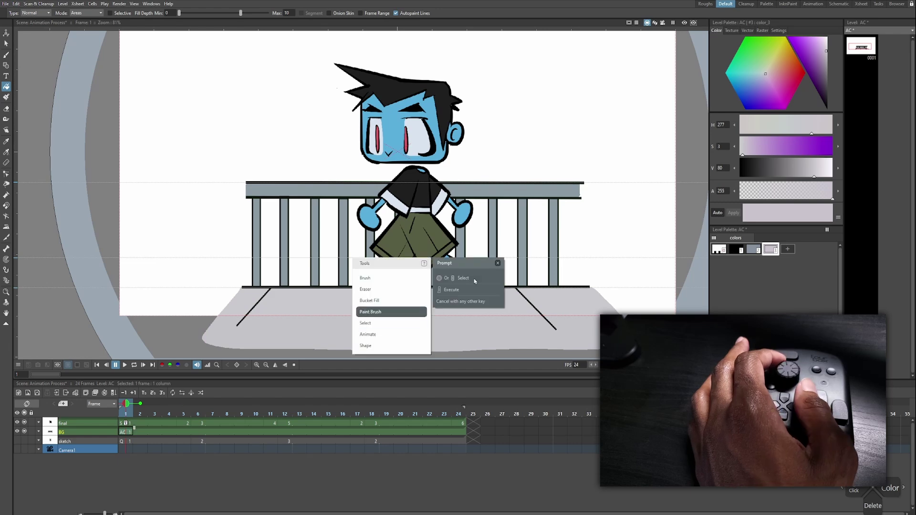
pyautogui.press('a')
pyautogui.click(191, 13)
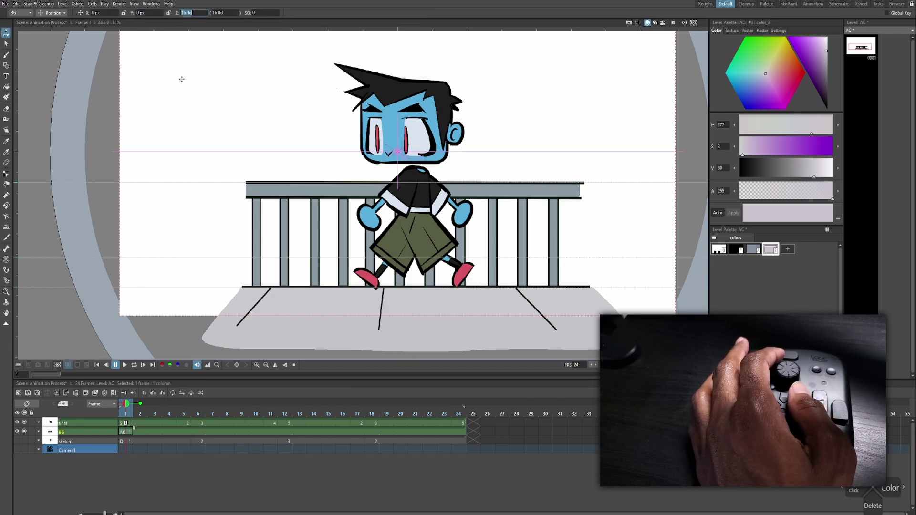
pyautogui.click(149, 13)
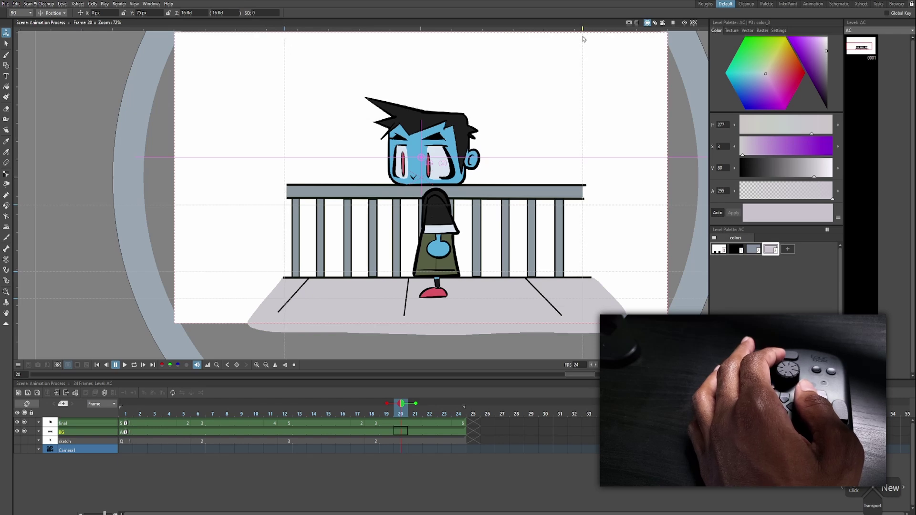
pyautogui.moveTo(583, 37); pyautogui.dragTo(582, 40)
# Set the BG column's X position to 1000 px on frame 24
pyautogui.click(130, 433)
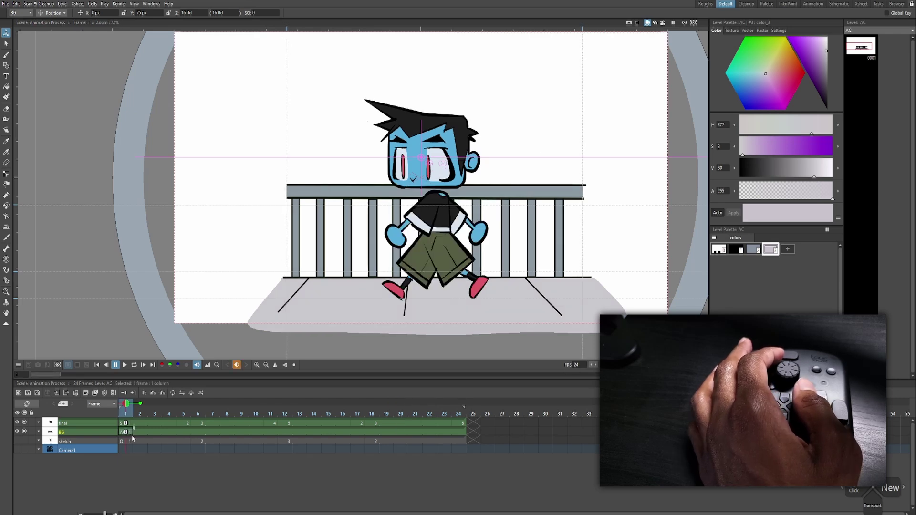
pyautogui.click(460, 432)
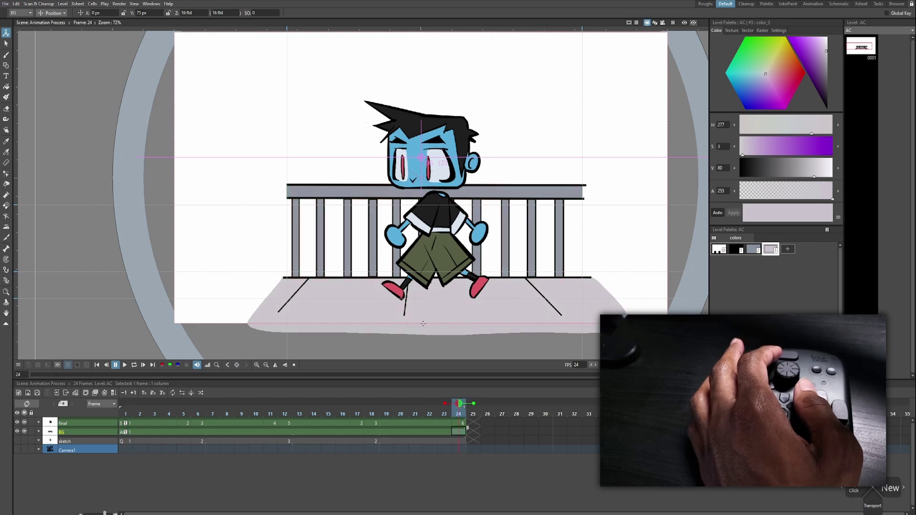
pyautogui.click(107, 12)
pyautogui.write('1000')
pyautogui.press('Return')
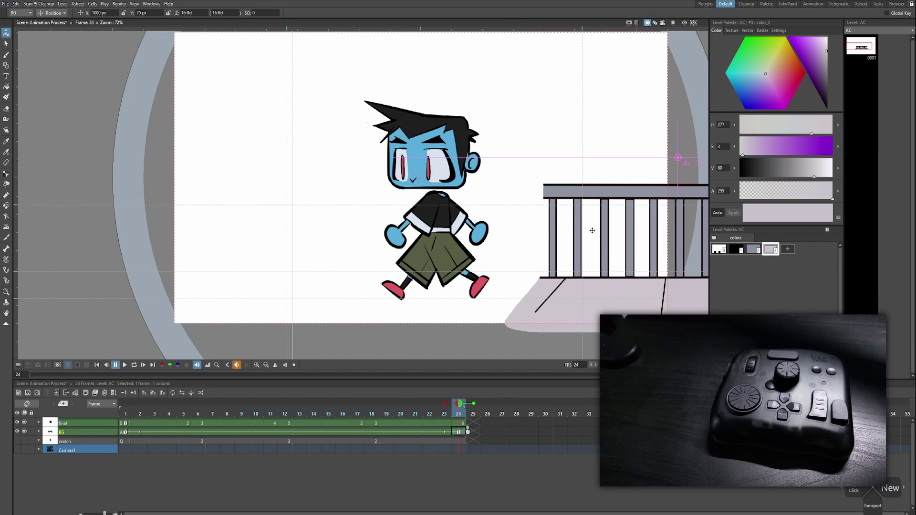
# Try shifting the BG on frame 24 to about X 1152 px, aligning the railing's start with the guide, and undo the position changes
pyautogui.moveTo(596, 233); pyautogui.dragTo(647, 238)
pyautogui.hotkey('ctrl', 'z')
pyautogui.moveTo(574, 225); pyautogui.dragTo(614, 225)
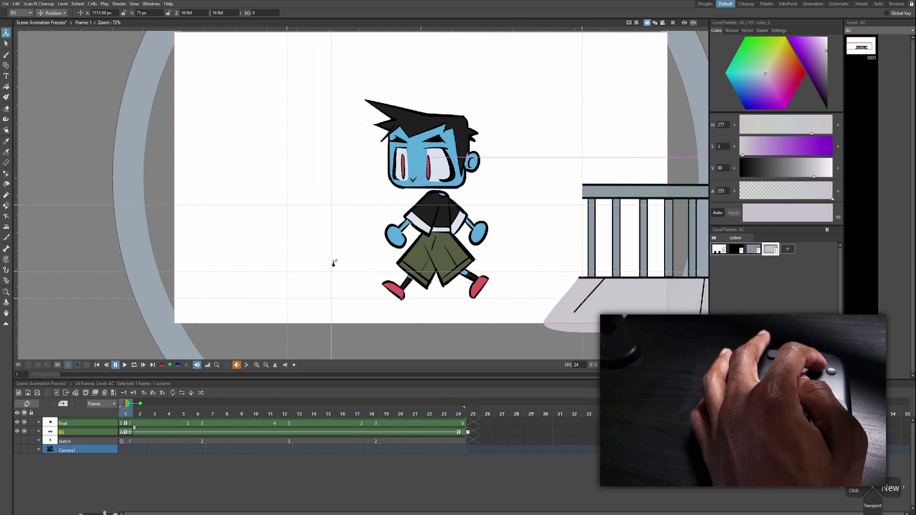
pyautogui.hotkey('ctrl', 'z')
pyautogui.hotkey('ctrl', 'z')
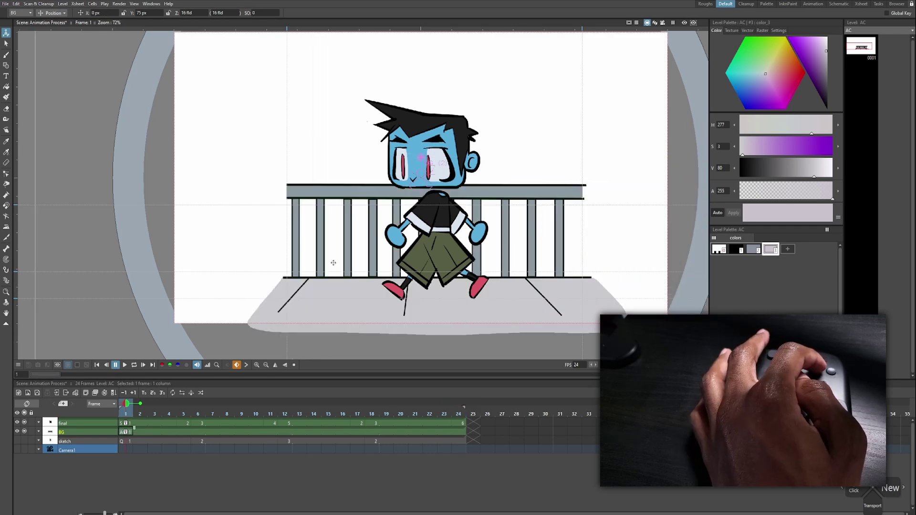
# Enable Global Key and move the BG column vertically to about Y 99 px, placing its ground line on the lower guide
pyautogui.click(885, 14)
pyautogui.click(237, 365)
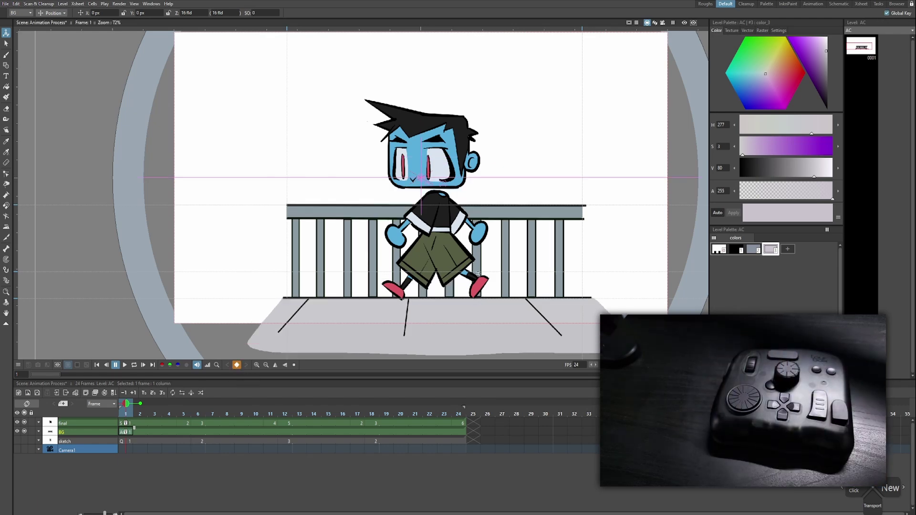
pyautogui.moveTo(478, 275); pyautogui.dragTo(479, 251)
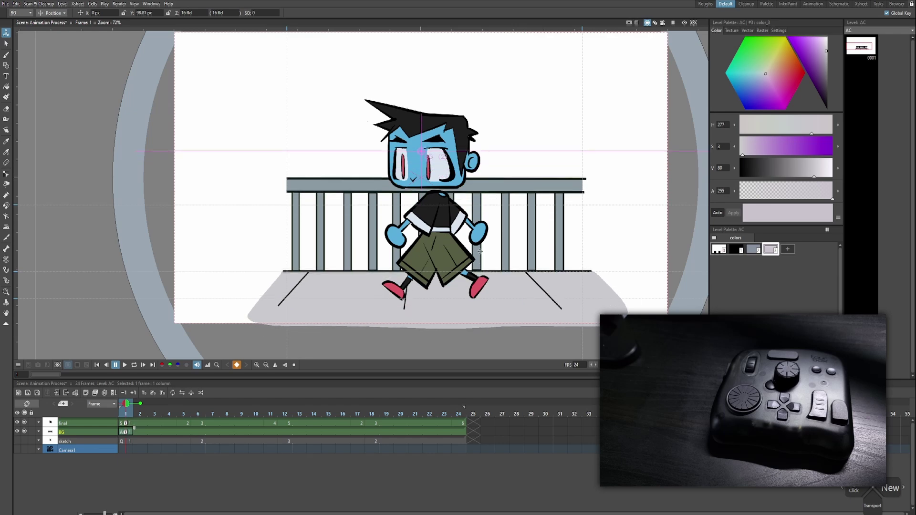
# Move the BG column on frame 24 horizontally to about X 1151 px, bringing the railing's start near the guide at its original end
pyautogui.click(458, 432)
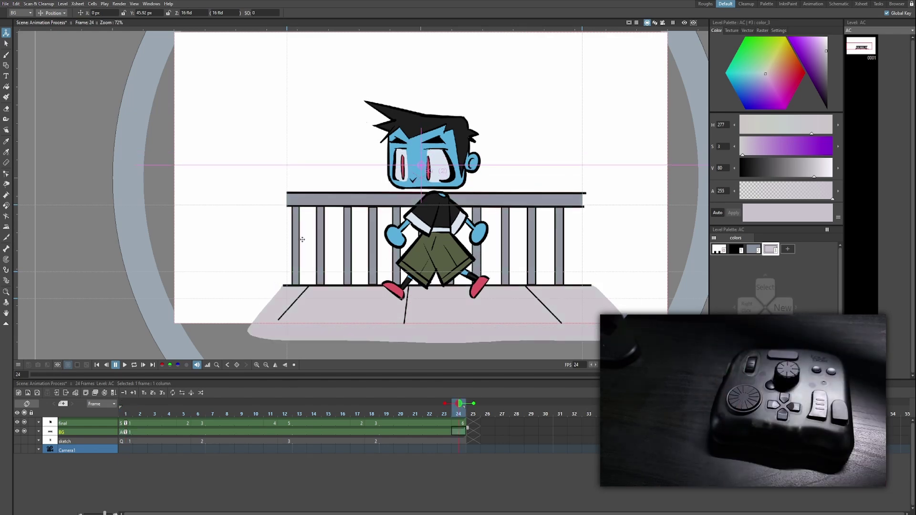
pyautogui.moveTo(302, 239); pyautogui.dragTo(598, 255)
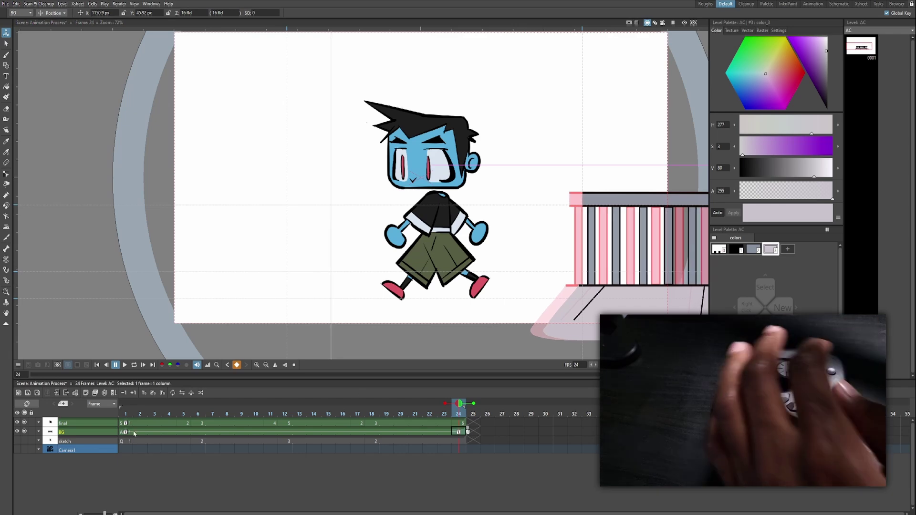
# Step forward and back through the frames from frame 1 to examine how the railing scrolls behind the walking character
pyautogui.click(126, 432)
pyautogui.press('.')
pyautogui.press('.')
pyautogui.press('.')
pyautogui.press('.')
pyautogui.press('.')
pyautogui.press('.')
pyautogui.press('.')
pyautogui.press('.')
pyautogui.press('.')
pyautogui.press('.')
pyautogui.press('.')
pyautogui.press('.')
pyautogui.press('.')
pyautogui.press('.')
pyautogui.press('.')
pyautogui.press('.')
pyautogui.press('.')
pyautogui.press('.')
pyautogui.press('.')
pyautogui.press('.')
pyautogui.press('.')
pyautogui.press('.')
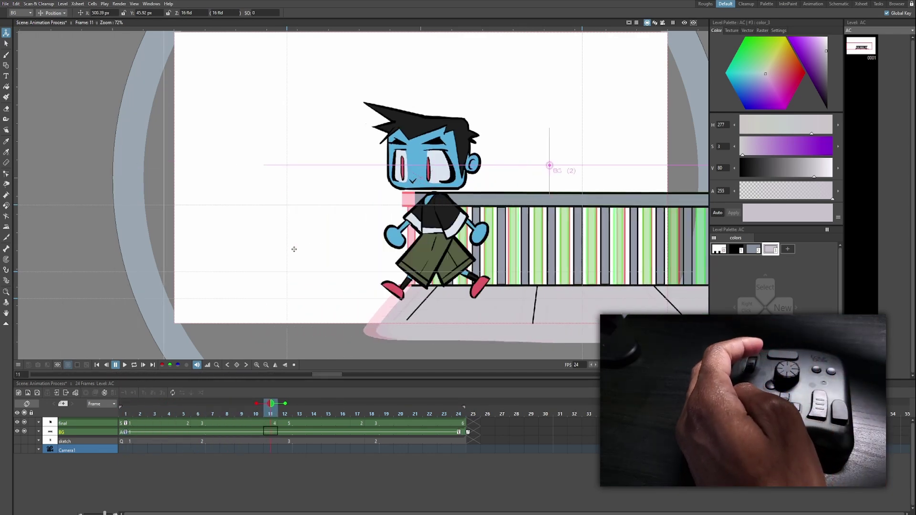
pyautogui.press(',')
pyautogui.press(',')
pyautogui.press(',')
pyautogui.press(',')
pyautogui.press(',')
pyautogui.press(',')
pyautogui.press(',')
pyautogui.press(',')
pyautogui.press(',')
pyautogui.press(',')
pyautogui.press(',')
pyautogui.press(',')
pyautogui.press(',')
pyautogui.press(',')
pyautogui.press(',')
pyautogui.press(',')
pyautogui.press(',')
pyautogui.press(',')
pyautogui.press(',')
pyautogui.press(',')
pyautogui.press(',')
pyautogui.press(',')
pyautogui.press(',')
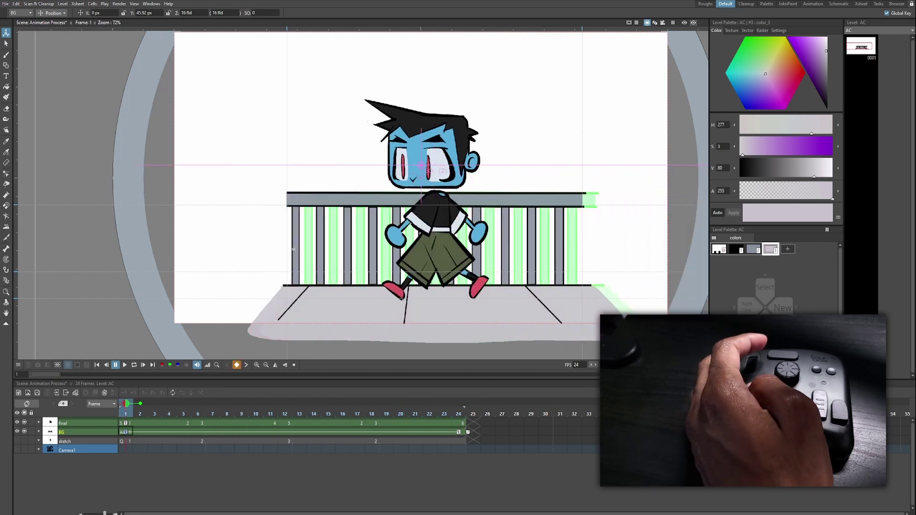
pyautogui.press('.')
pyautogui.press('.')
pyautogui.press('.')
pyautogui.press('.')
pyautogui.press('.')
pyautogui.press('.')
pyautogui.press('.')
pyautogui.press('.')
pyautogui.press('.')
pyautogui.press('.')
pyautogui.press('.')
pyautogui.press('.')
pyautogui.press('.')
pyautogui.press('.')
pyautogui.press('.')
pyautogui.press('.')
pyautogui.press('.')
pyautogui.press('.')
pyautogui.press('.')
pyautogui.press('.')
pyautogui.press(',')
pyautogui.press(',')
pyautogui.press(',')
pyautogui.press(',')
pyautogui.press(',')
pyautogui.press(',')
pyautogui.press(',')
pyautogui.press(',')
pyautogui.press(',')
pyautogui.press(',')
pyautogui.press(',')
pyautogui.press(',')
pyautogui.press(',')
pyautogui.press(',')
pyautogui.press(',')
pyautogui.press(',')
pyautogui.press(',')
pyautogui.press(',')
pyautogui.press(',')
pyautogui.press(',')
# Copy the BG column and paste a duplicate of it into the timeline
pyautogui.rightClick(98, 432)
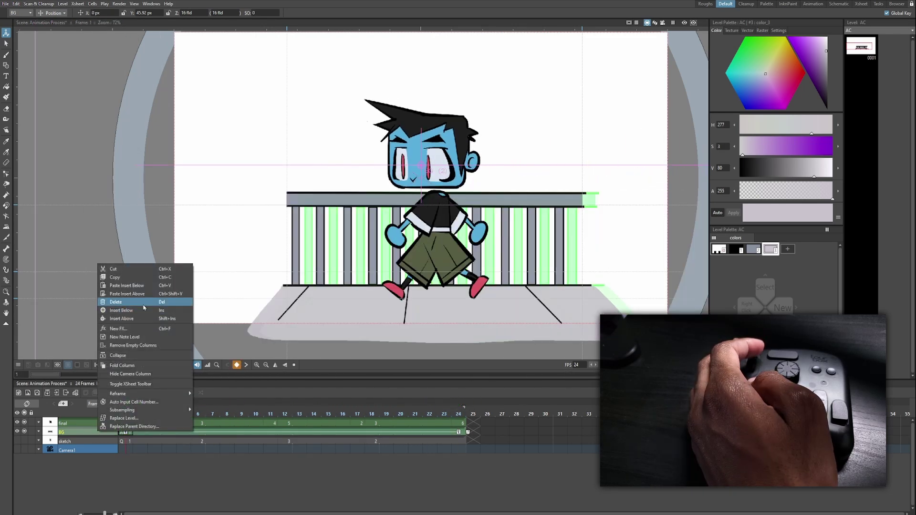
pyautogui.click(69, 433)
pyautogui.rightClick(70, 433)
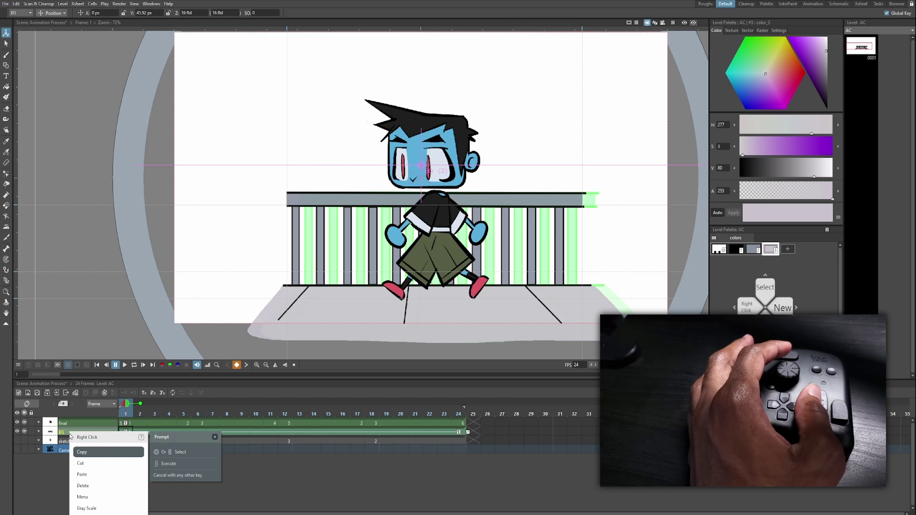
pyautogui.press('Escape')
pyautogui.rightClick(70, 434)
pyautogui.scroll(-2, 70, 436)
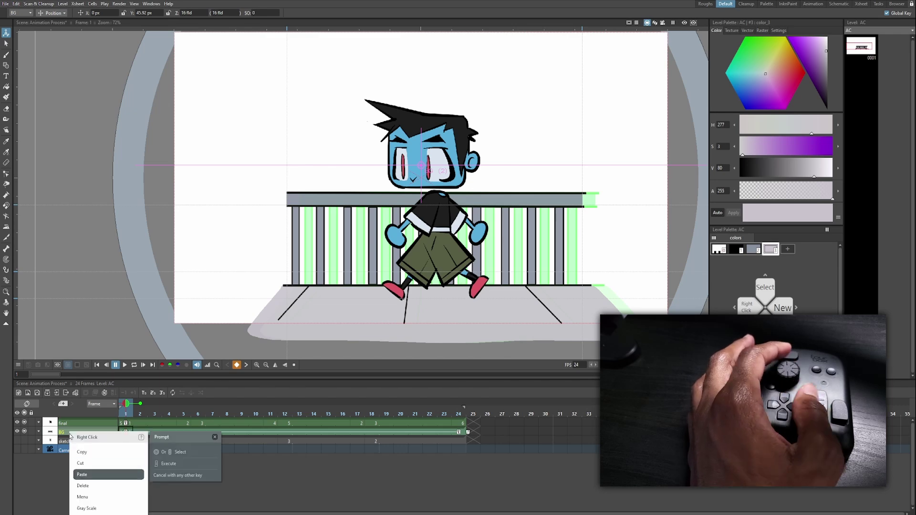
pyautogui.hotkey('ctrl', 'v')
pyautogui.click(126, 433)
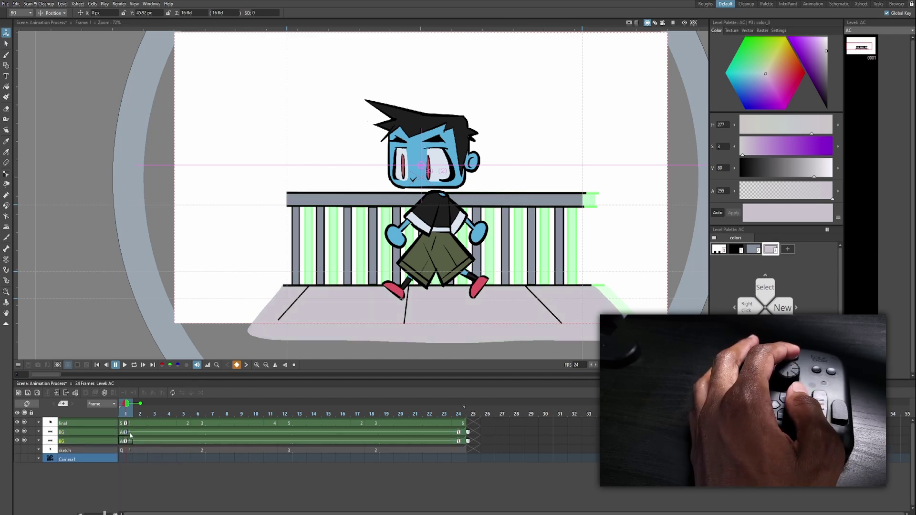
# Rename the upper of the two BG columns as BG 2
pyautogui.doubleClick(70, 431)
pyautogui.click(71, 431)
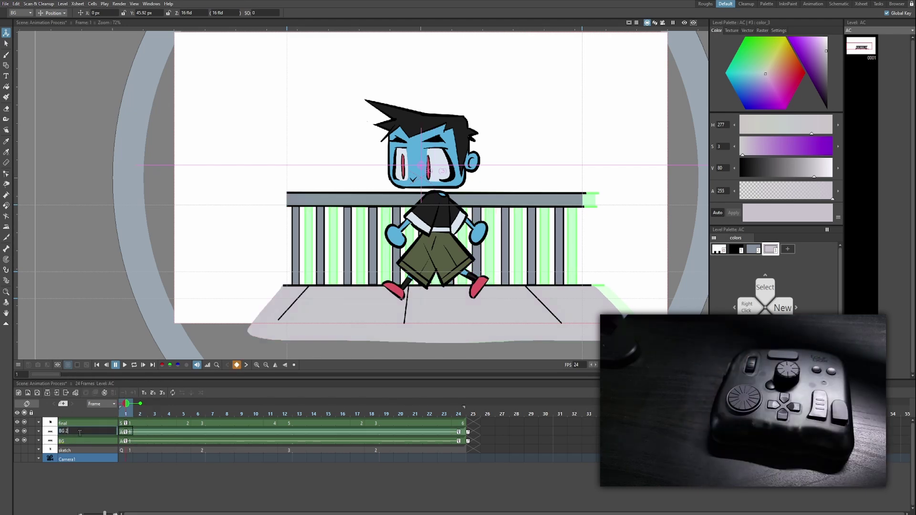
pyautogui.click(129, 436)
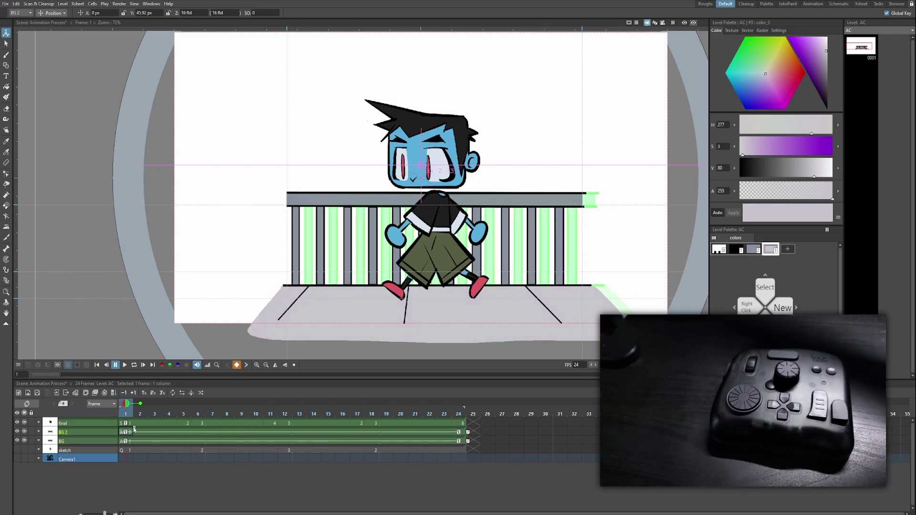
pyautogui.click(125, 433)
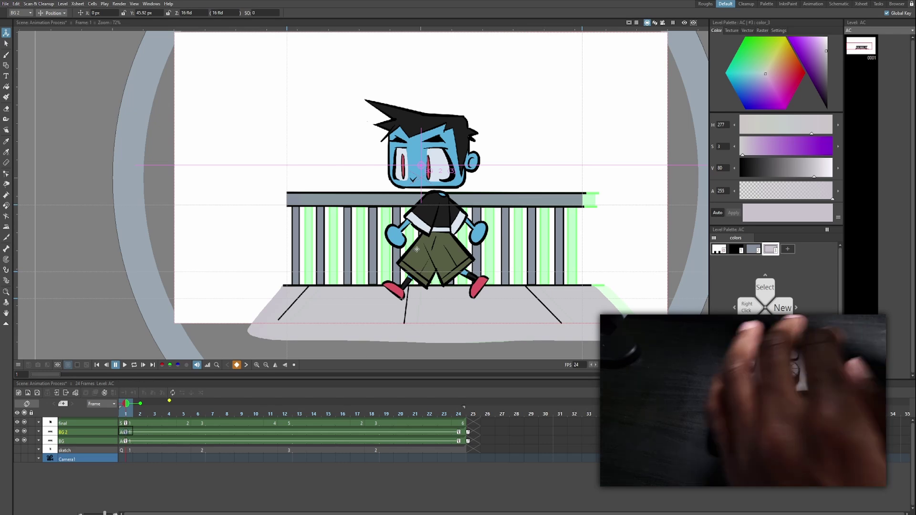
# Delete the position key on frame 24 of the BG 2 column
pyautogui.click(457, 433)
pyautogui.rightClick(458, 433)
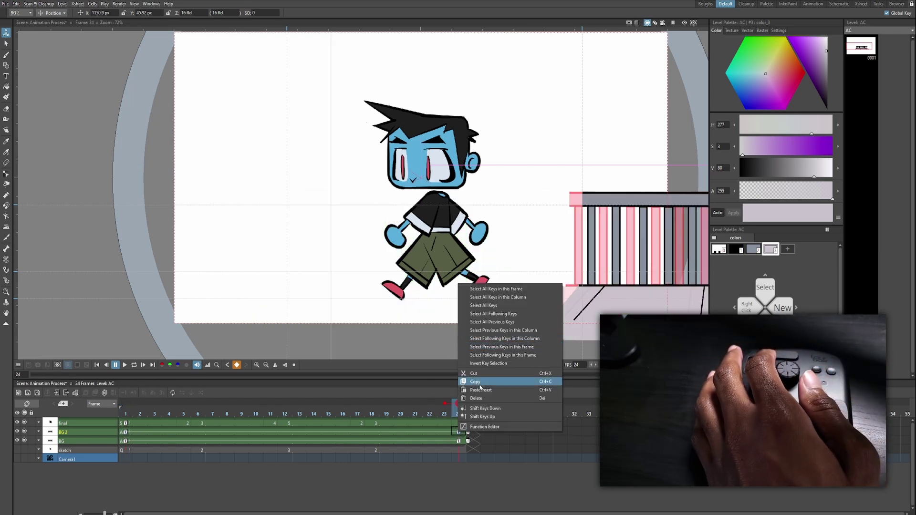
pyautogui.click(479, 398)
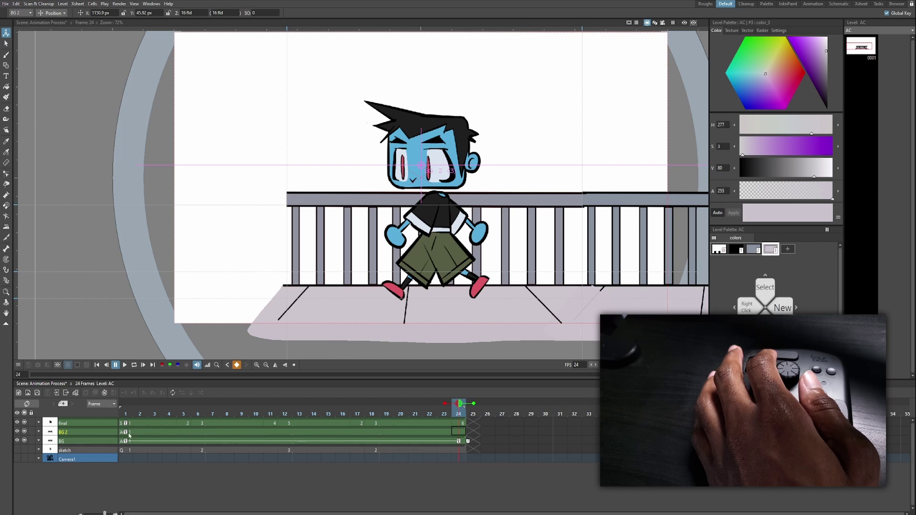
# Move BG 2 horizontally on frame 1 until its railing's end meets the start of the BG railing, undoing the first placement
pyautogui.click(129, 433)
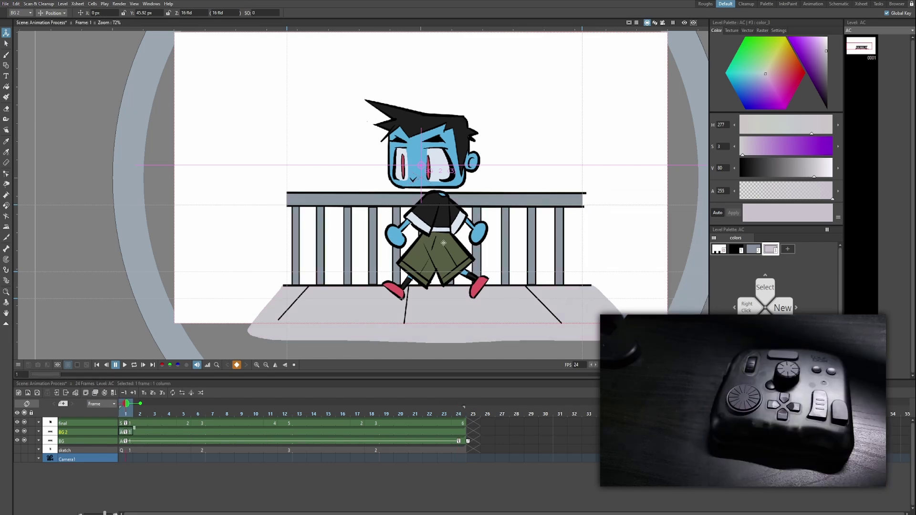
pyautogui.moveTo(481, 244); pyautogui.dragTo(187, 260)
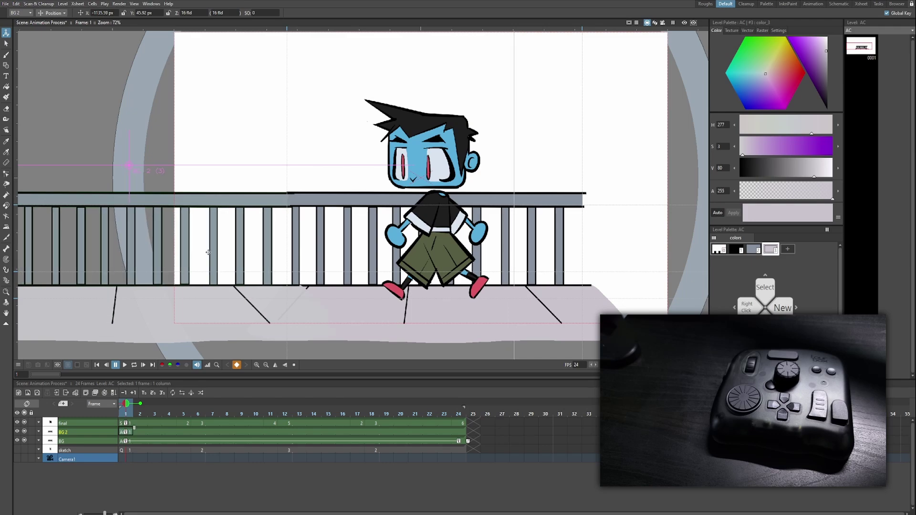
pyautogui.scroll(5, 295, 211)
pyautogui.hotkey('ctrl', 'z')
pyautogui.scroll(-4, 325, 182)
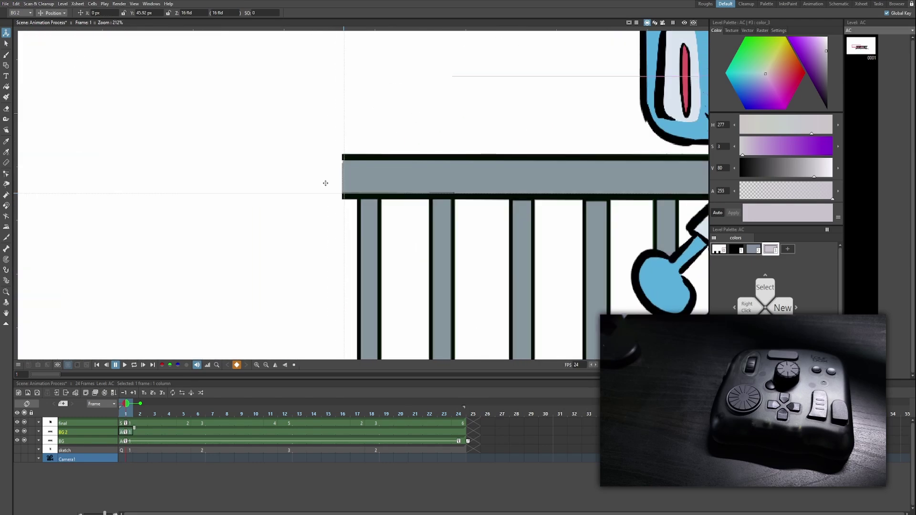
pyautogui.scroll(-2, 325, 182)
pyautogui.scroll(2, 325, 183)
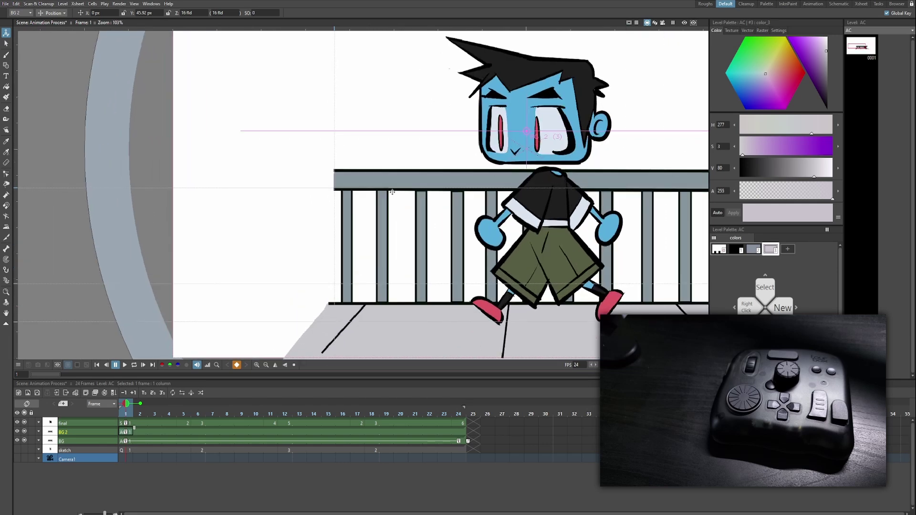
pyautogui.moveTo(392, 192); pyautogui.dragTo(3, 204)
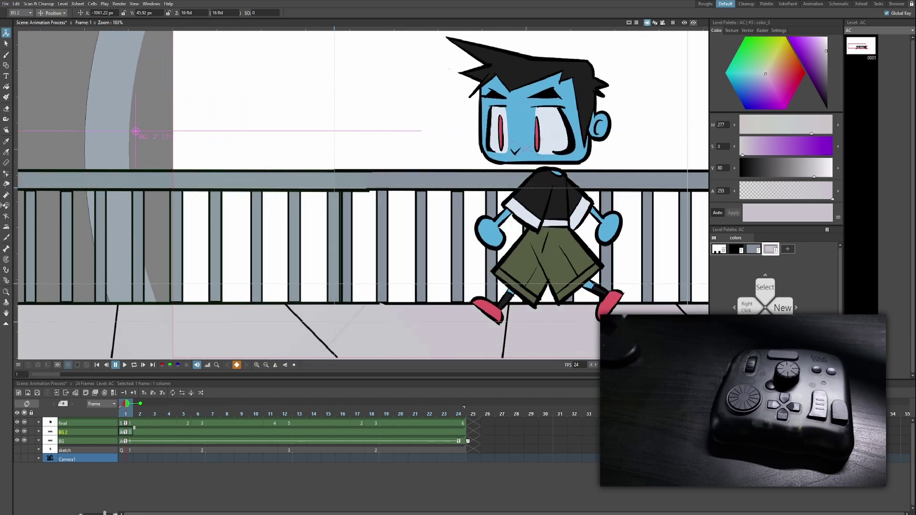
# Move BG 2 on frame 24 to about X 19 px, joining its railing to the start of the BG railing
pyautogui.click(462, 433)
pyautogui.scroll(-4, 325, 288)
pyautogui.moveTo(338, 288); pyautogui.dragTo(531, 290)
pyautogui.scroll(3, 530, 290)
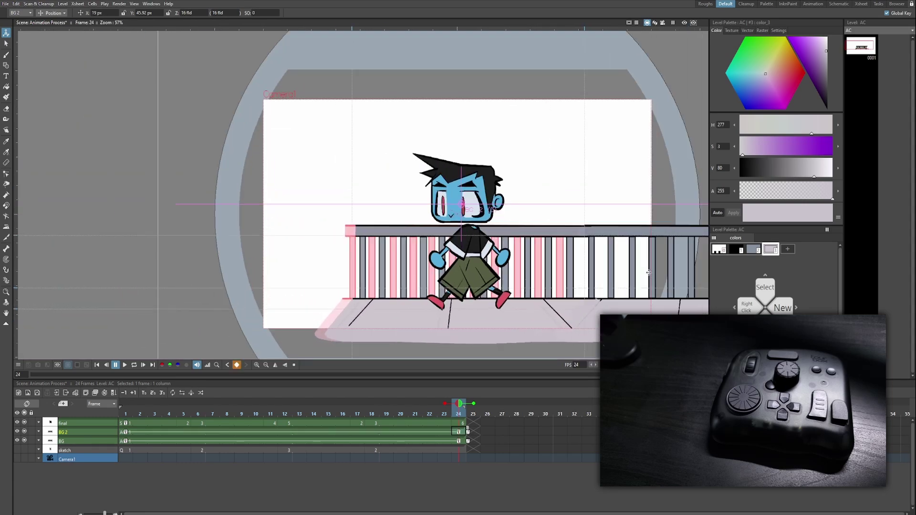
pyautogui.scroll(-3, 299, 257)
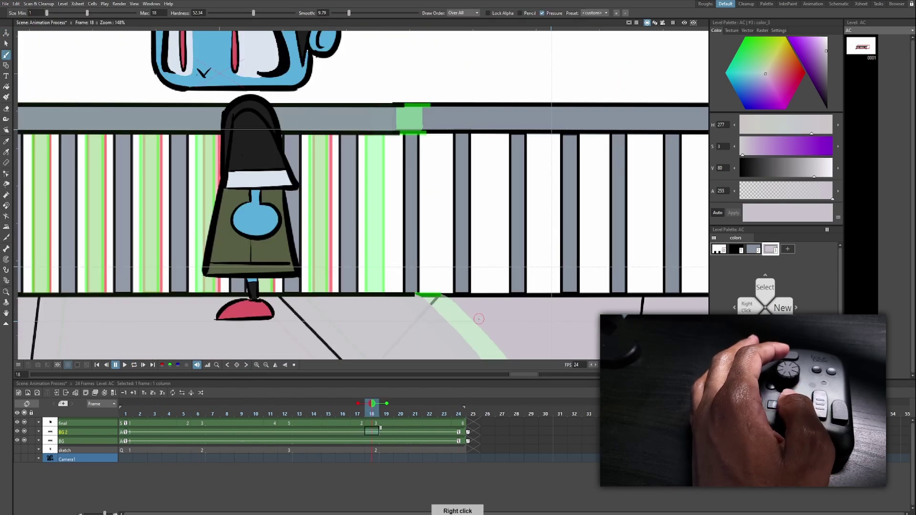
# Erase the leftmost diagonal ground line from the railing drawing on frame 1, using the Eraser in Lines mode
pyautogui.rightClick(467, 310)
pyautogui.click(491, 355)
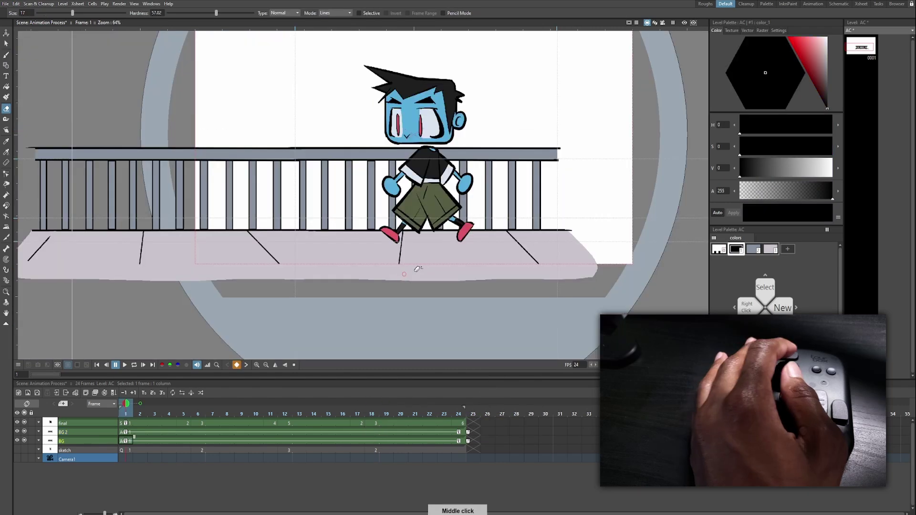
pyautogui.scroll(3, 415, 271)
pyautogui.moveTo(415, 272); pyautogui.dragTo(487, 250)
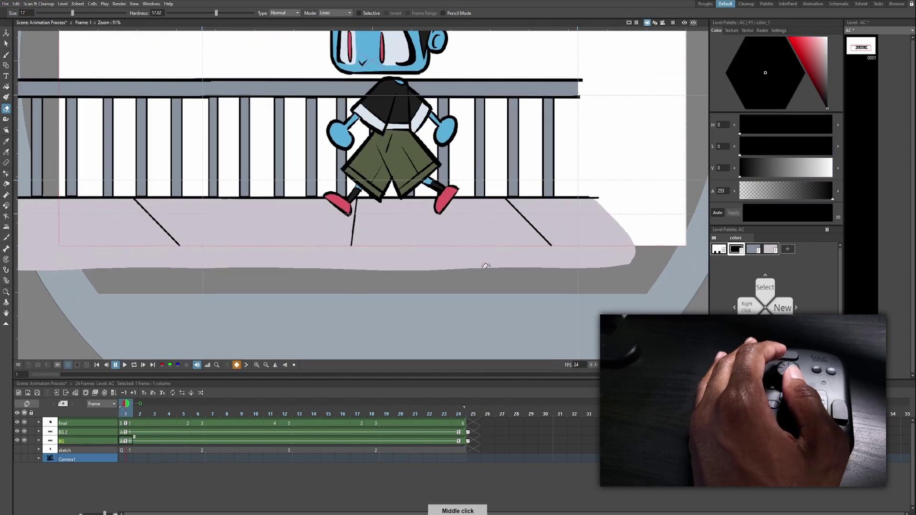
pyautogui.scroll(-3, 485, 266)
pyautogui.moveTo(310, 249); pyautogui.dragTo(433, 243)
pyautogui.scroll(1, 435, 241)
pyautogui.scroll(3, 427, 260)
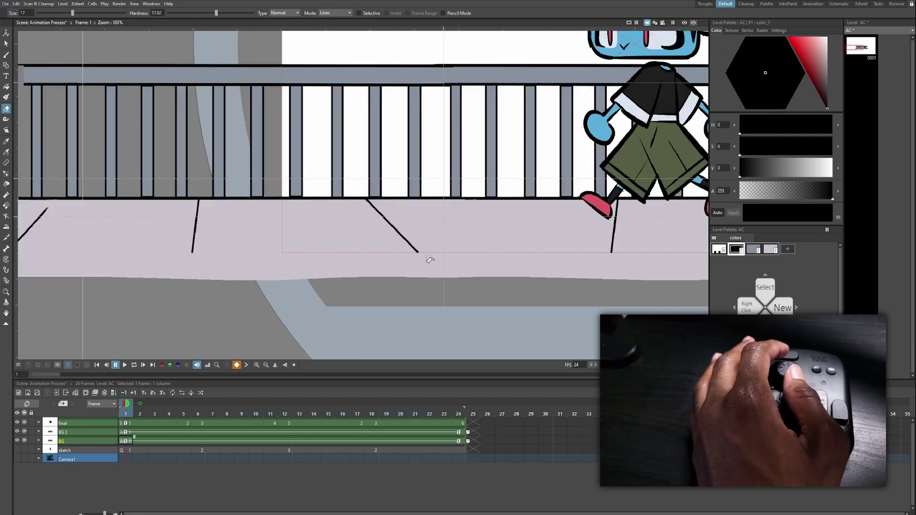
pyautogui.scroll(-5, 415, 244)
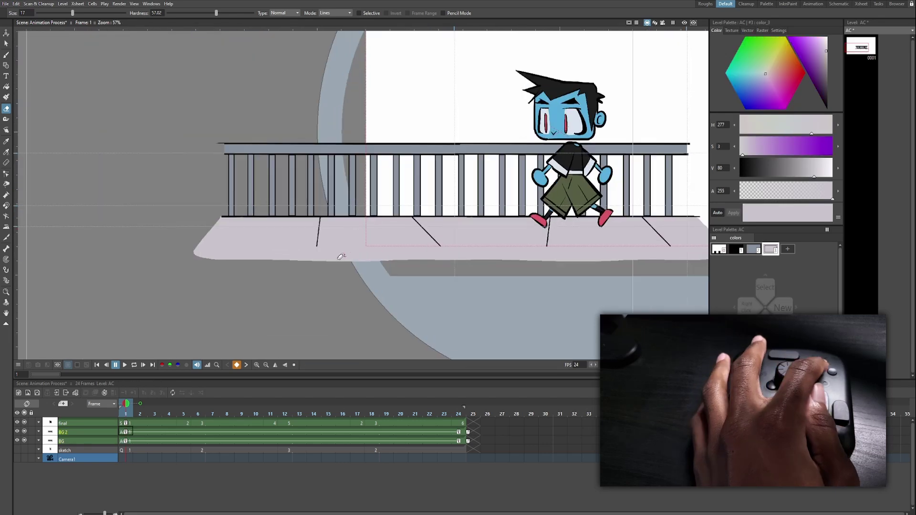
# Undo the erasing of the other diagonal ground line and erase the vertical ground line below the railing
pyautogui.hotkey('ctrl', 'z')
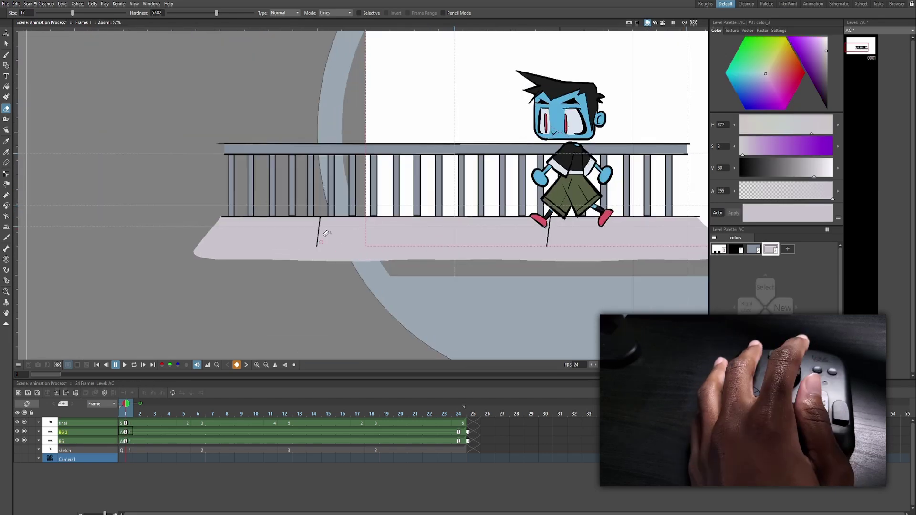
pyautogui.scroll(-2, 330, 255)
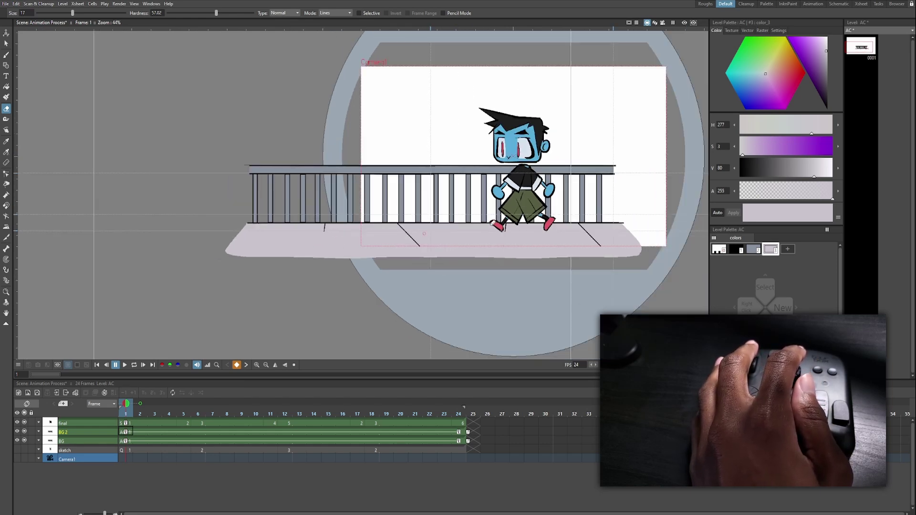
pyautogui.scroll(6, 315, 218)
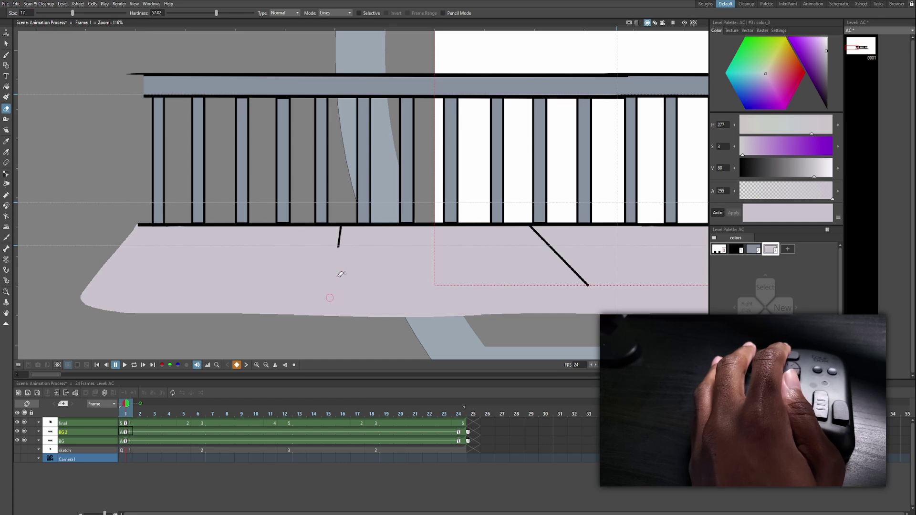
pyautogui.scroll(3, 346, 246)
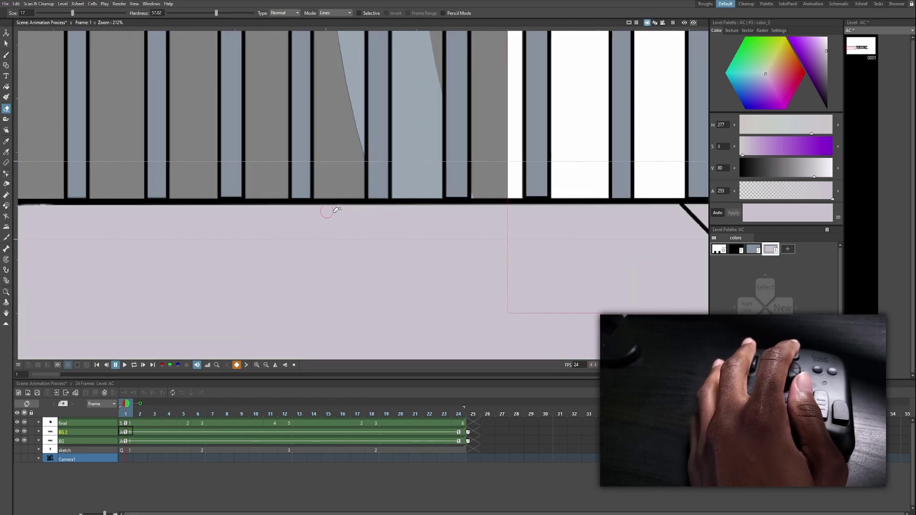
# Replace the remaining ground markings with straight vertical black lines of thickness 4, extending below the pavement's lower edge
pyautogui.scroll(-6, 348, 212)
pyautogui.moveTo(520, 214)
pyautogui.mouseDown()
pyautogui.moveTo(324, 223)
pyautogui.moveTo(341, 252)
pyautogui.moveTo(287, 243)
pyautogui.mouseUp()
pyautogui.scroll(4, 322, 222)
pyautogui.scroll(3, 292, 241)
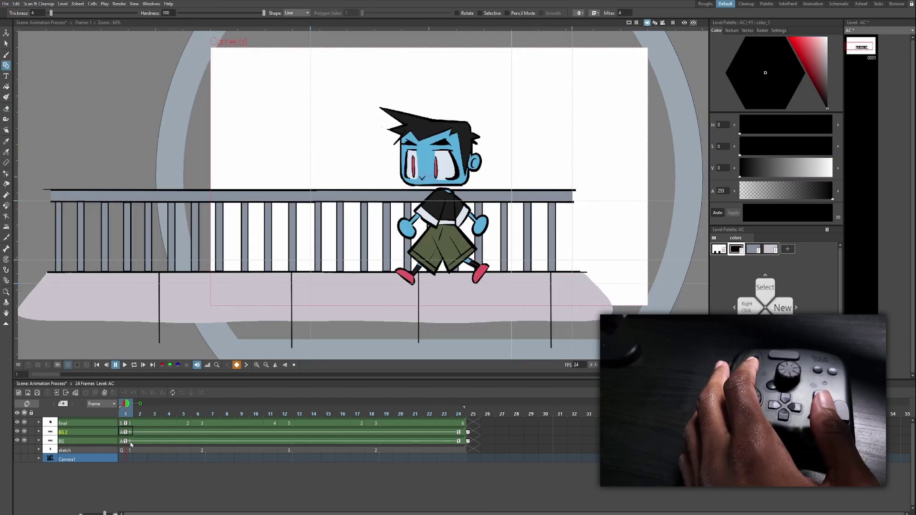
# Create a new drawing level on frame 1 and place its column beneath the BG column
pyautogui.click(131, 444)
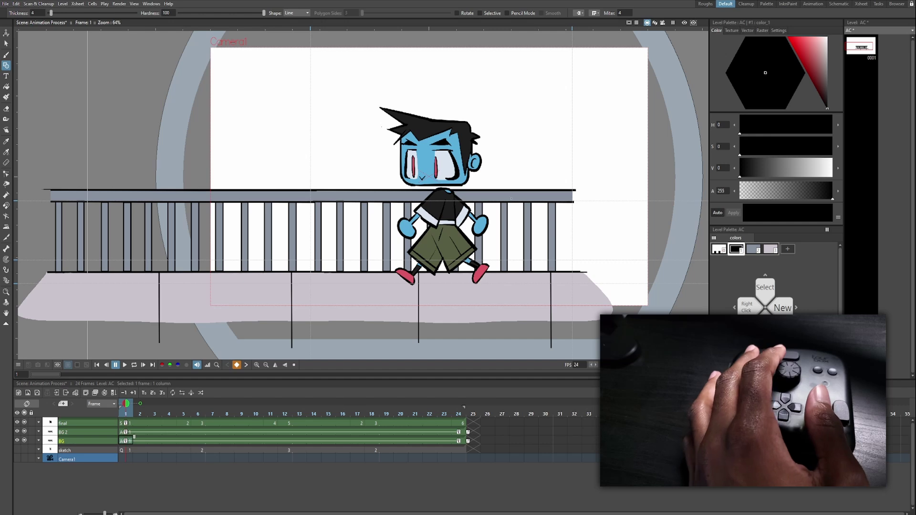
pyautogui.scroll(1, 512, 196)
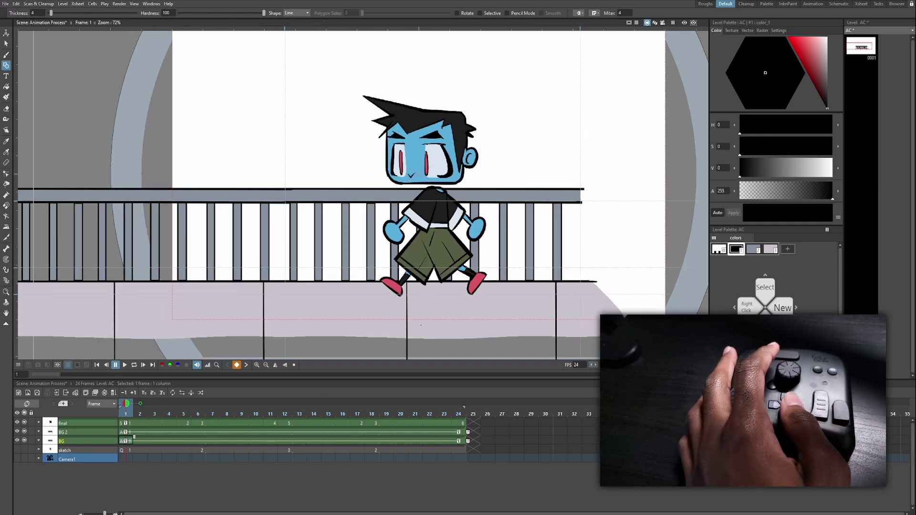
pyautogui.press('Right')
pyautogui.scroll(-3, 297, 304)
pyautogui.press('Down')
pyautogui.press('Return')
pyautogui.click(420, 236)
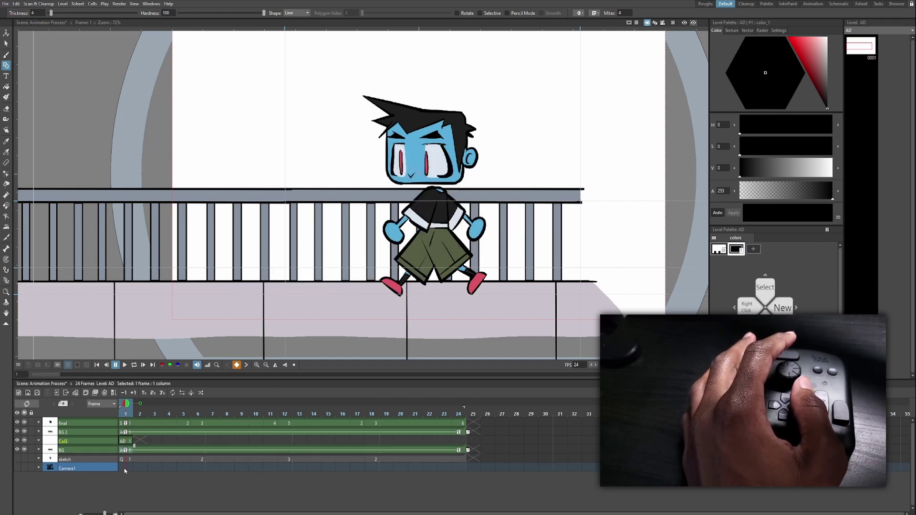
pyautogui.moveTo(70, 440); pyautogui.dragTo(143, 459)
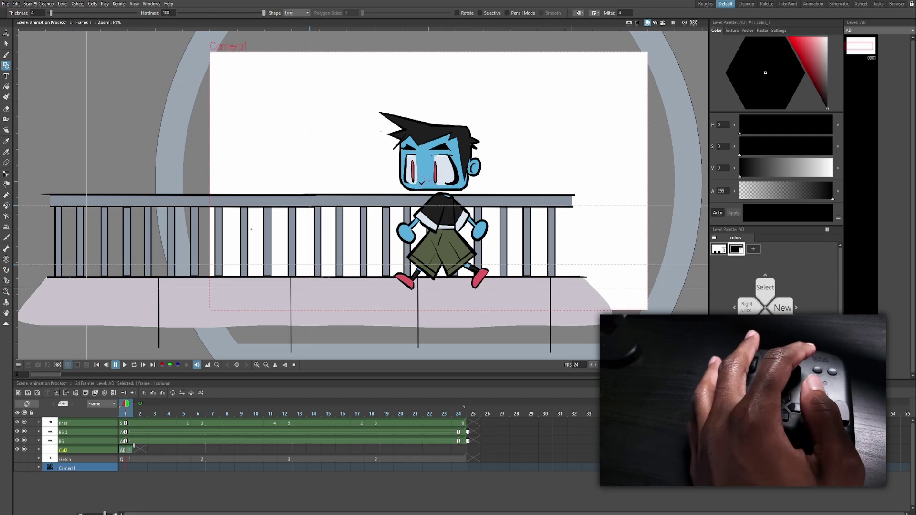
# Draw a large circle outline of thickness 4 on the new level, surrounding the character and extending down behind the railing
pyautogui.press('Tab')
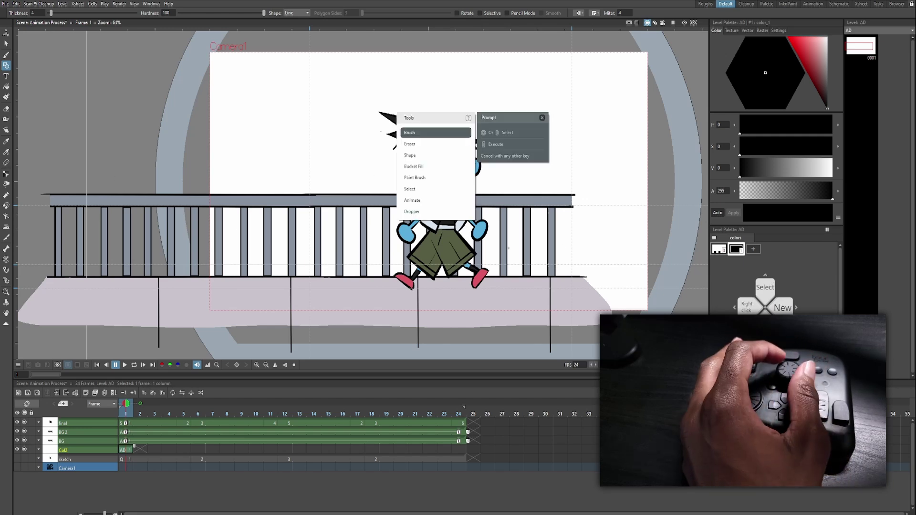
pyautogui.scroll(-2, 506, 250)
pyautogui.press('Return')
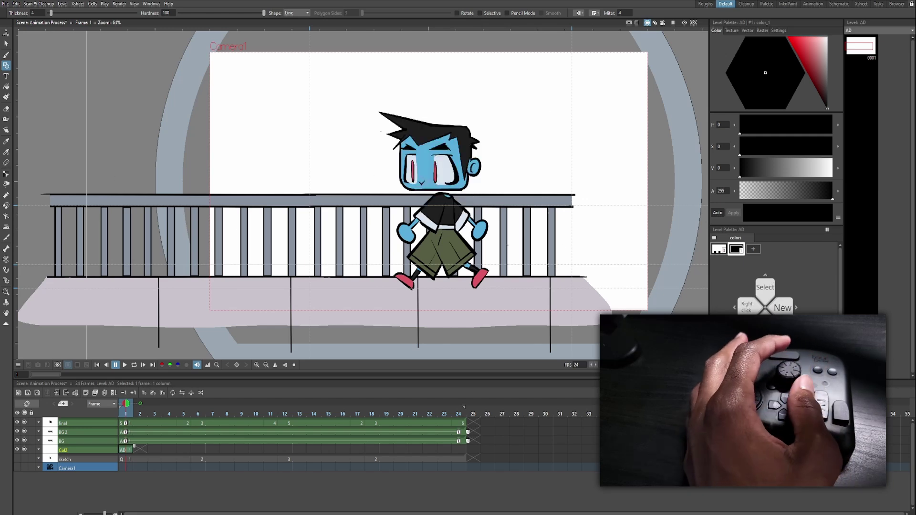
pyautogui.click(302, 14)
pyautogui.click(300, 26)
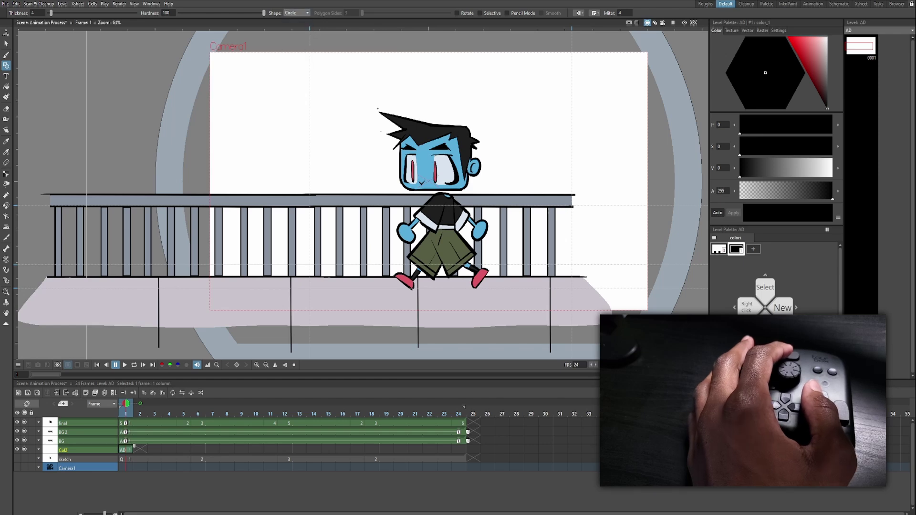
pyautogui.hotkey('ctrl', 'z')
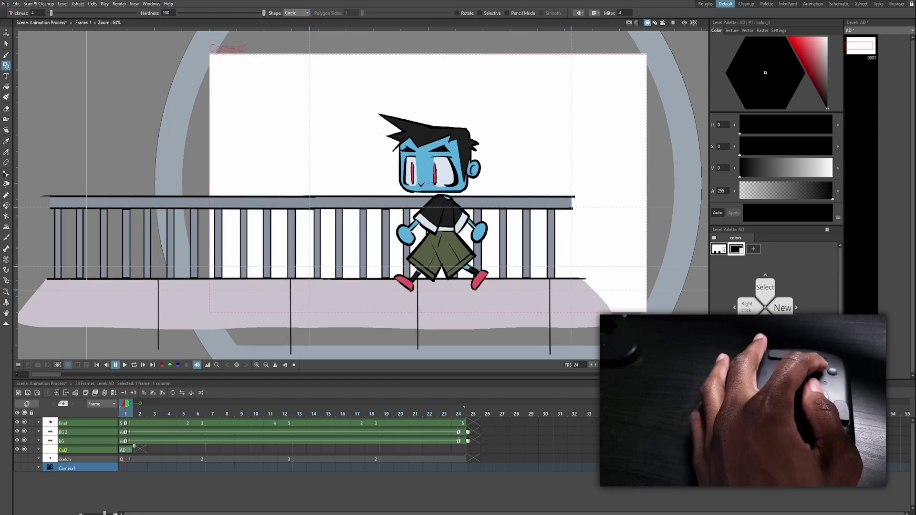
pyautogui.scroll(1, 428, 183)
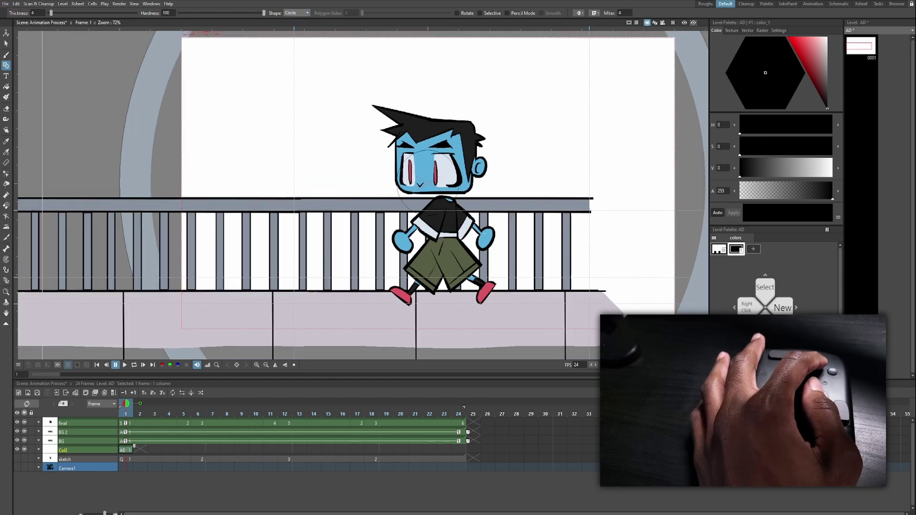
pyautogui.moveTo(428, 182); pyautogui.dragTo(512, 83)
pyautogui.scroll(-2, 520, 277)
# Change the circle's outline style color_1 to a soft salmon orange
pyautogui.click(753, 249)
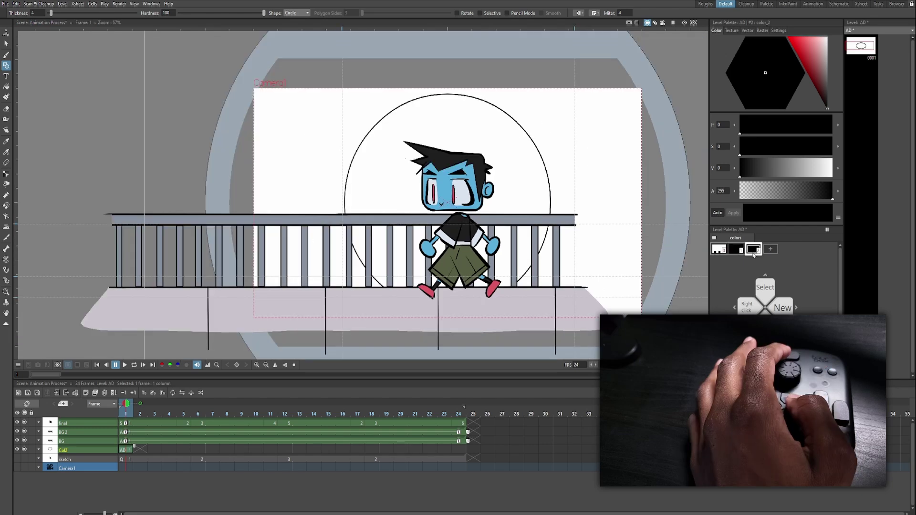
pyautogui.click(737, 249)
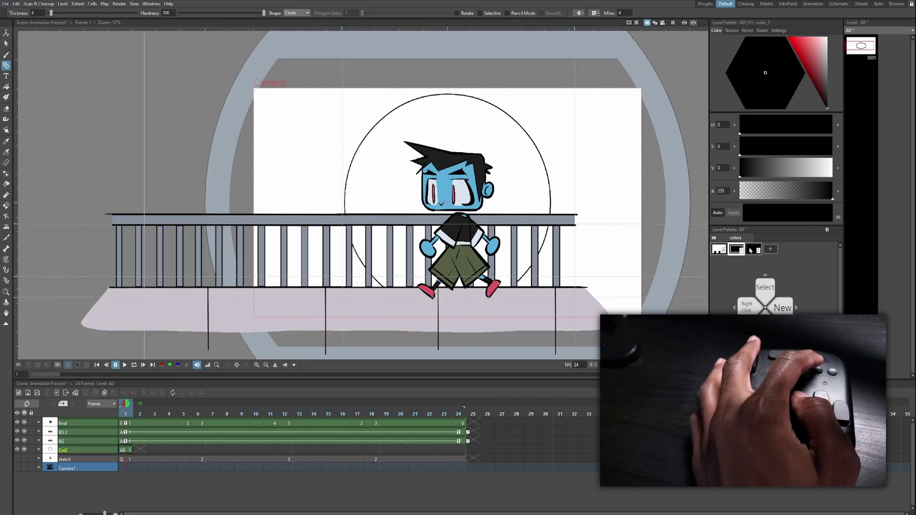
pyautogui.click(814, 52)
pyautogui.moveTo(761, 76); pyautogui.dragTo(752, 81)
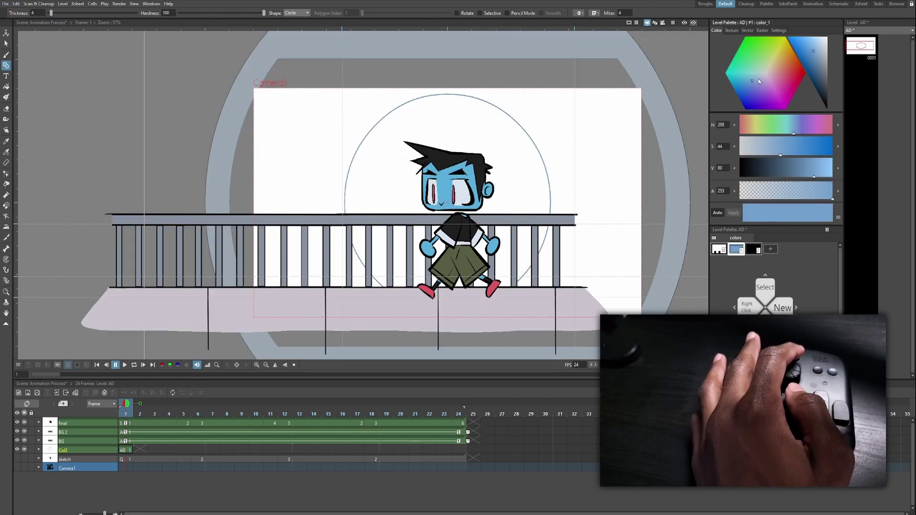
pyautogui.scroll(1, 592, 185)
pyautogui.moveTo(813, 53); pyautogui.dragTo(817, 42)
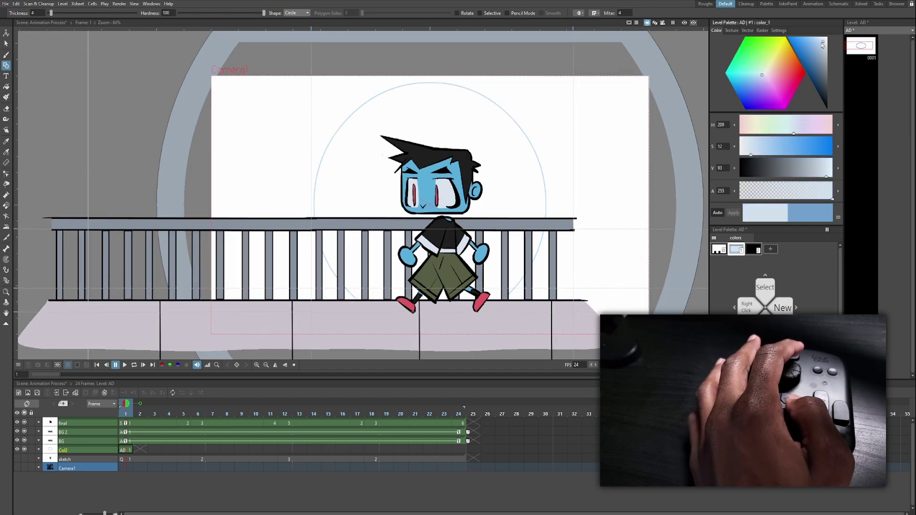
pyautogui.click(781, 62)
pyautogui.click(782, 68)
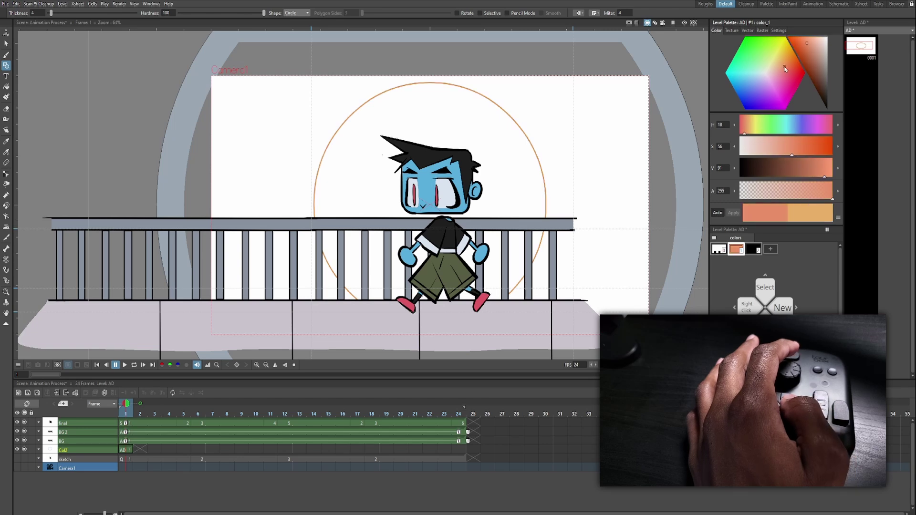
# Fill the inside of the circle with the orange style, using the Fill tool of type Normal in Areas mode
pyautogui.scroll(1, 498, 201)
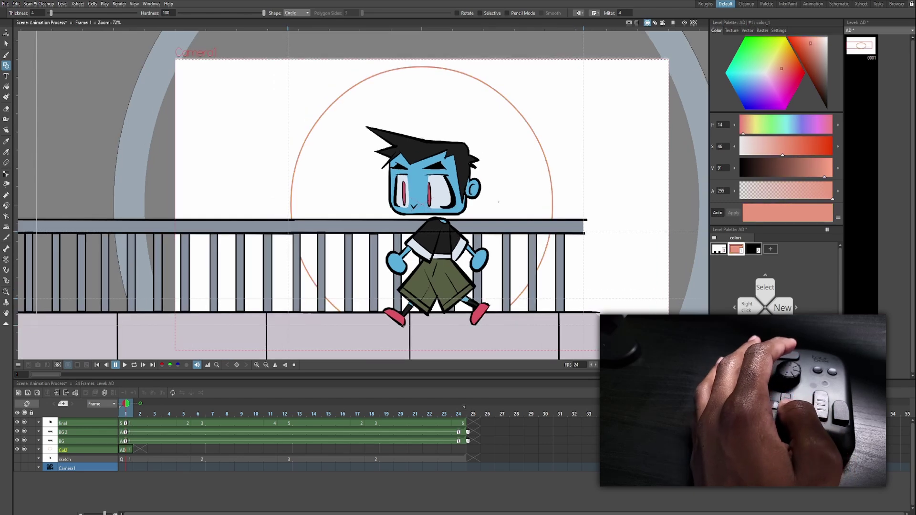
pyautogui.press('f')
pyautogui.click(46, 14)
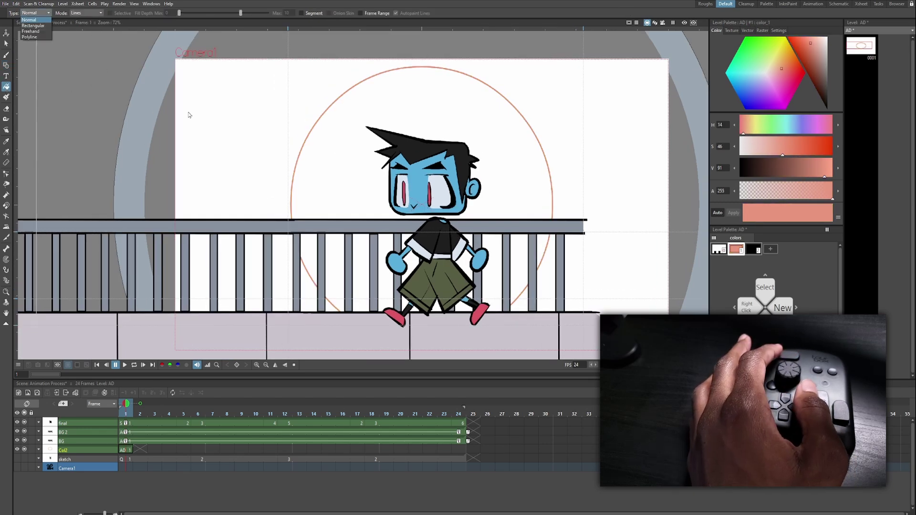
pyautogui.click(139, 74)
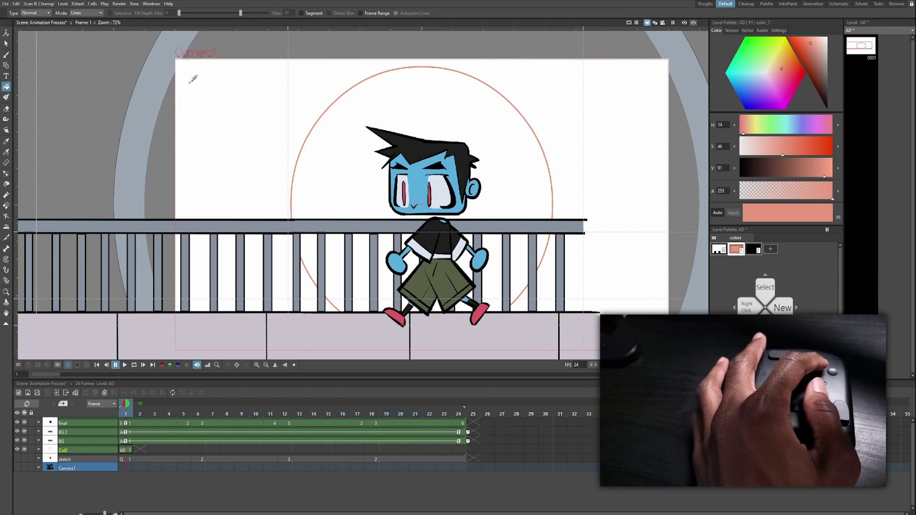
pyautogui.click(86, 13)
pyautogui.click(83, 25)
pyautogui.click(448, 205)
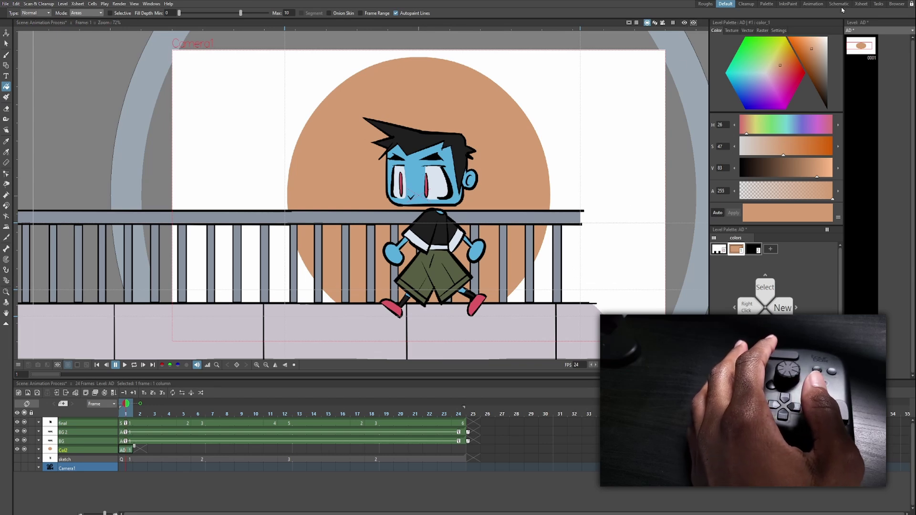
# Preview the scene through the camera in the Animation workspace and rename the circle's column to Circle
pyautogui.click(812, 4)
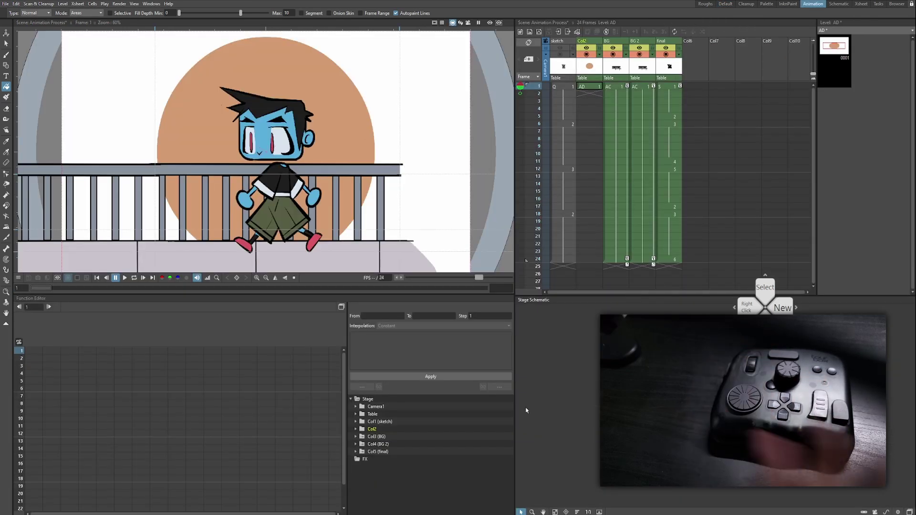
pyautogui.click(490, 22)
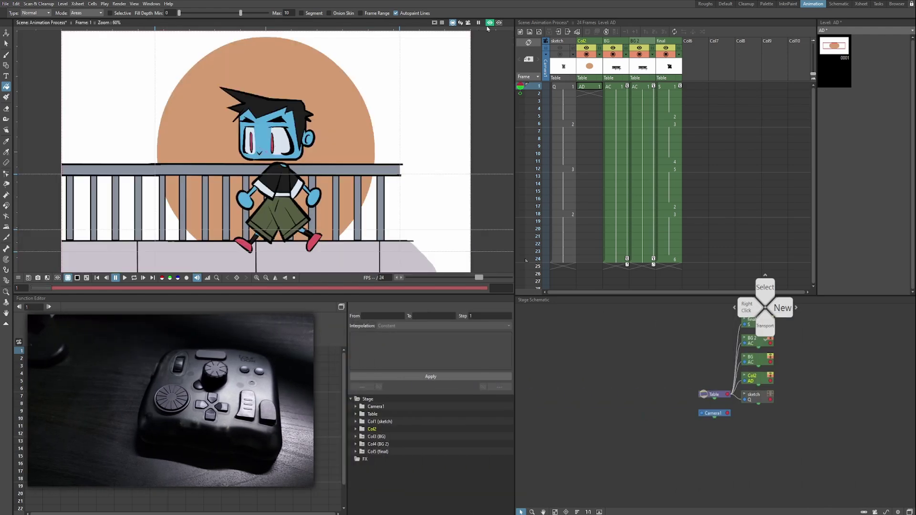
pyautogui.scroll(-1, 318, 171)
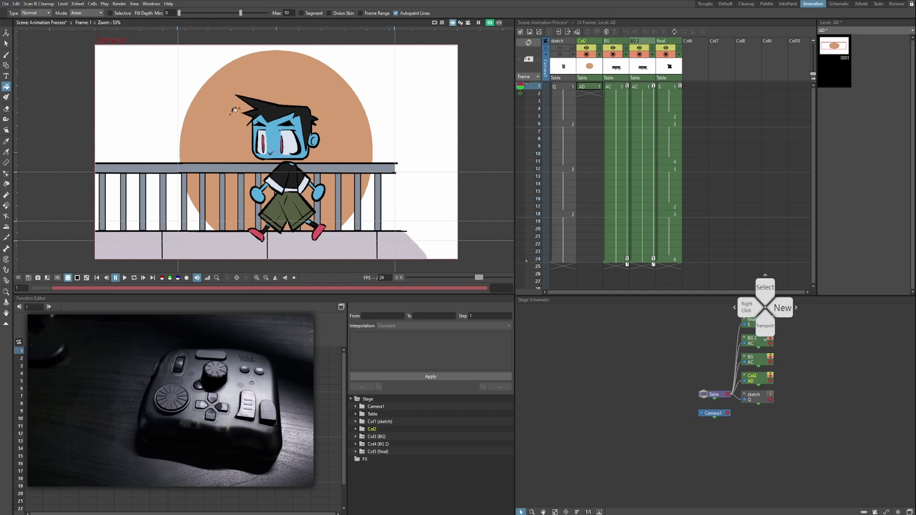
pyautogui.doubleClick(585, 43)
pyautogui.write('Circle')
pyautogui.press('Return')
# Insert a Matte In effect after the BG node in the FX schematic and connect the Circle node to its Matte input
pyautogui.click(910, 511)
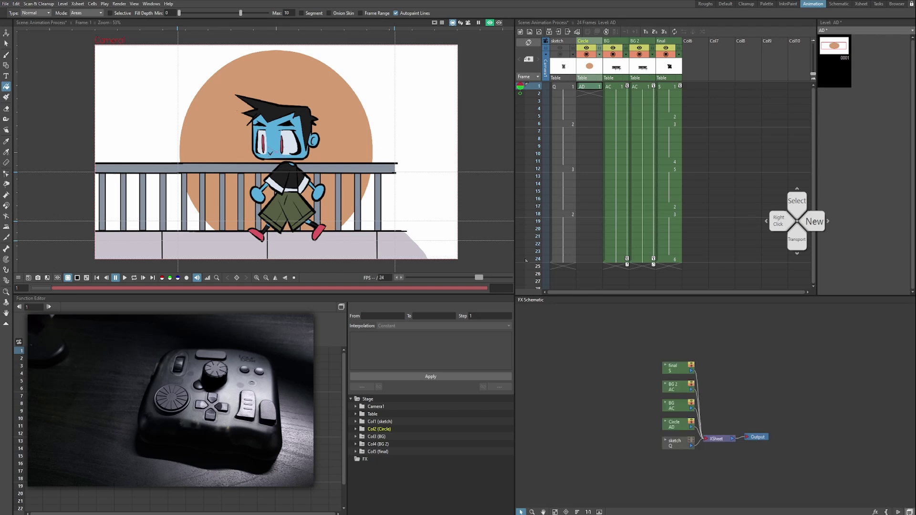
pyautogui.click(677, 405)
pyautogui.press('a')
pyautogui.rightClick(675, 405)
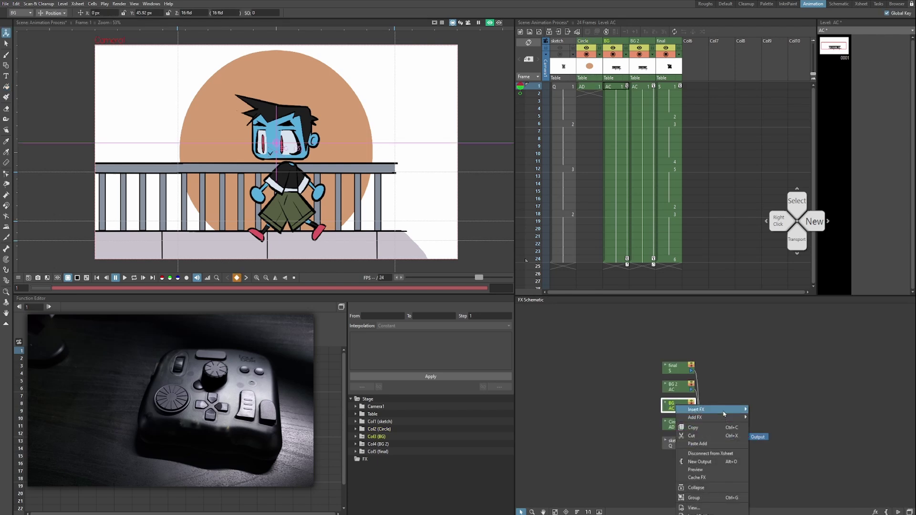
pyautogui.moveTo(720, 409)
pyautogui.moveTo(792, 474)
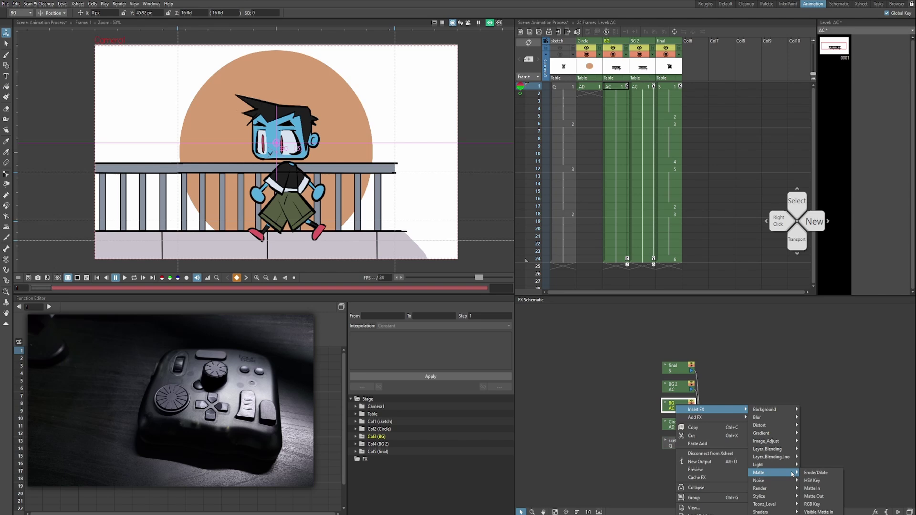
pyautogui.click(811, 488)
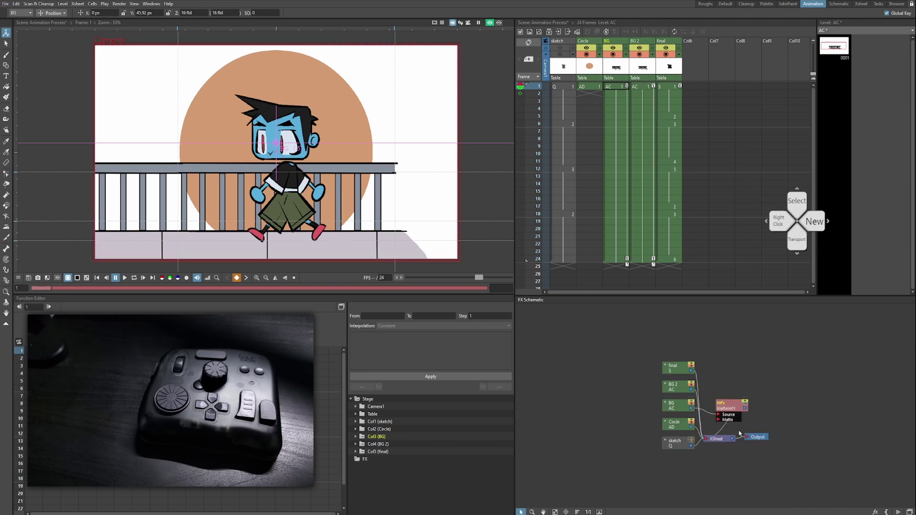
pyautogui.moveTo(691, 426); pyautogui.dragTo(736, 414)
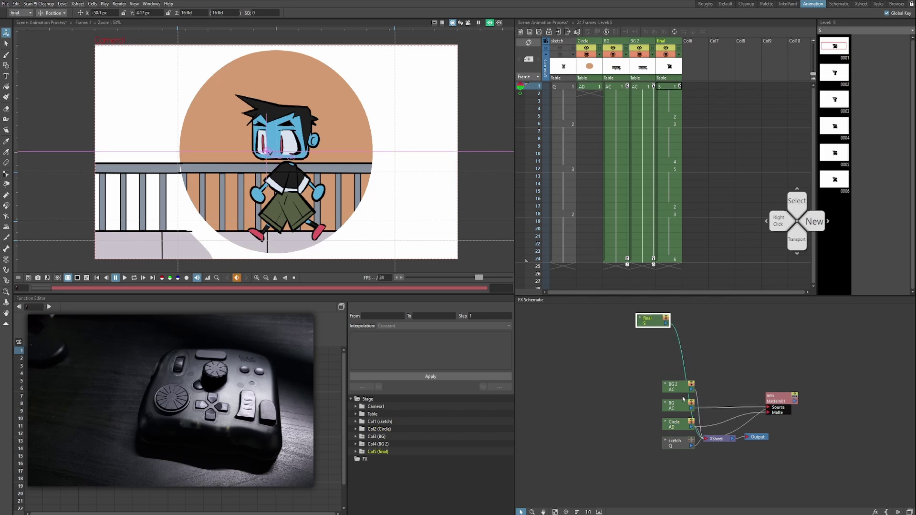
# Insert a Matte In effect after the BG 2 node, using the Circle node as its matte source
pyautogui.moveTo(672, 387); pyautogui.dragTo(674, 372)
pyautogui.rightClick(677, 376)
pyautogui.moveTo(701, 381)
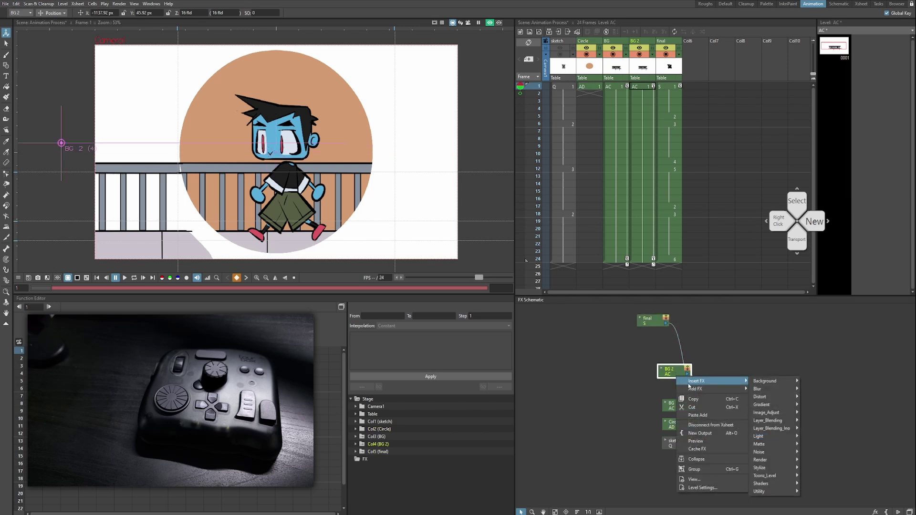
pyautogui.moveTo(764, 448)
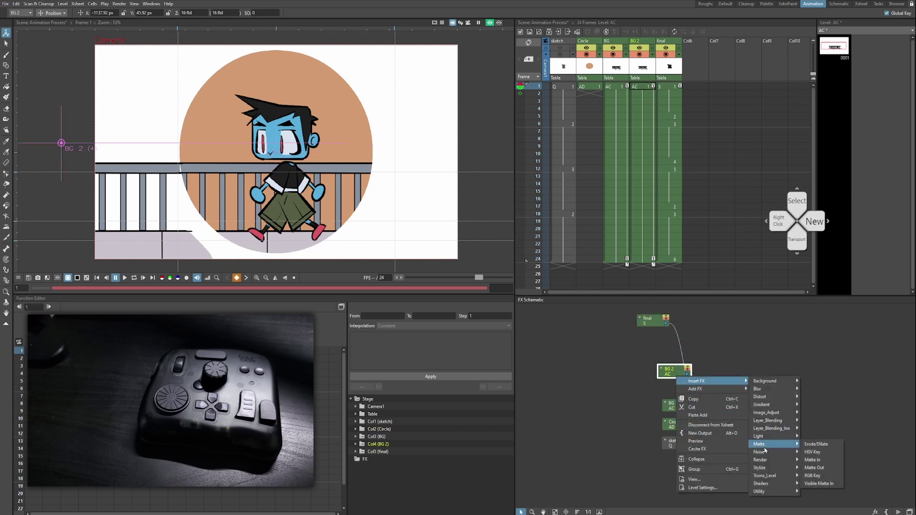
pyautogui.click(819, 461)
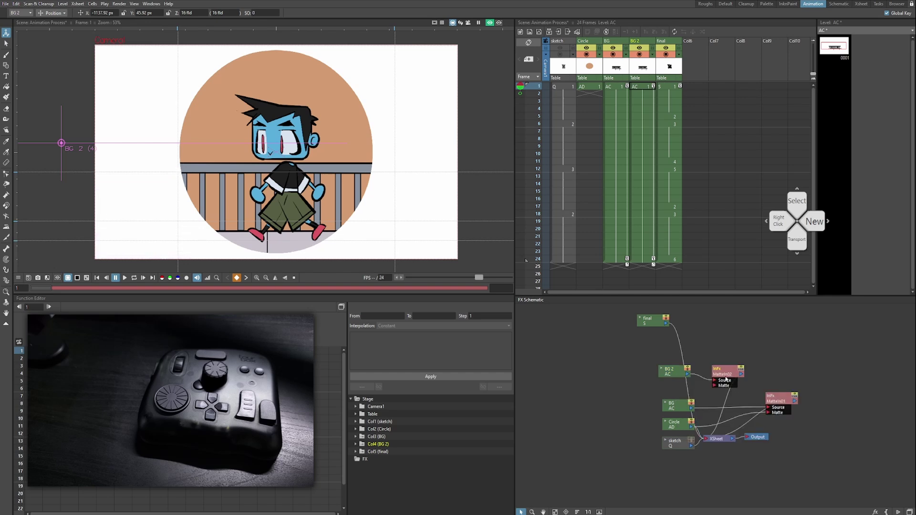
pyautogui.moveTo(725, 380); pyautogui.dragTo(752, 382)
pyautogui.click(686, 425)
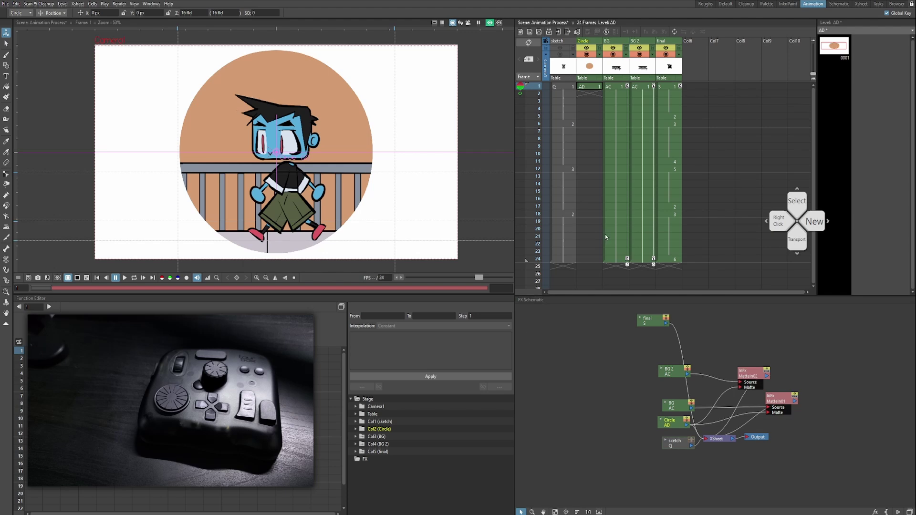
# Step through the preview from frame 1 to frame 11 to check the circle matte over time
pyautogui.click(666, 87)
pyautogui.press('.')
pyautogui.press('.')
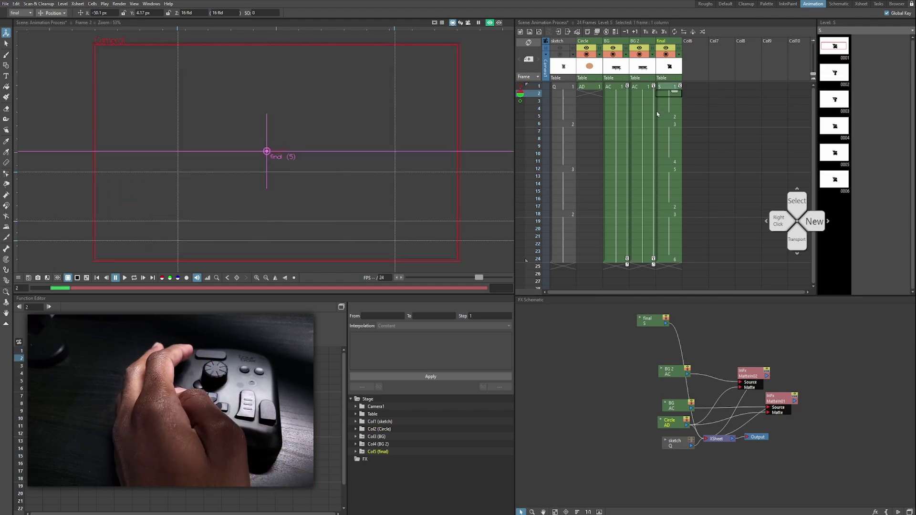
pyautogui.press('.')
pyautogui.press('.')
pyautogui.press('.')
pyautogui.press('.')
pyautogui.press('.')
pyautogui.press('.')
pyautogui.press('.')
pyautogui.press('.')
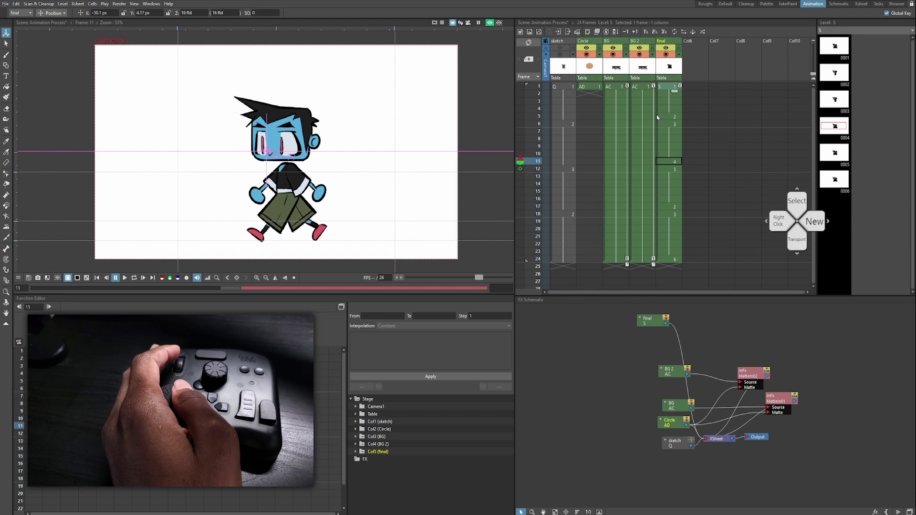
# Extend the Circle column's drawing exposure through frame 24 and check the preview at frame 13
pyautogui.click(596, 88)
pyautogui.moveTo(595, 91); pyautogui.dragTo(594, 265)
pyautogui.click(665, 179)
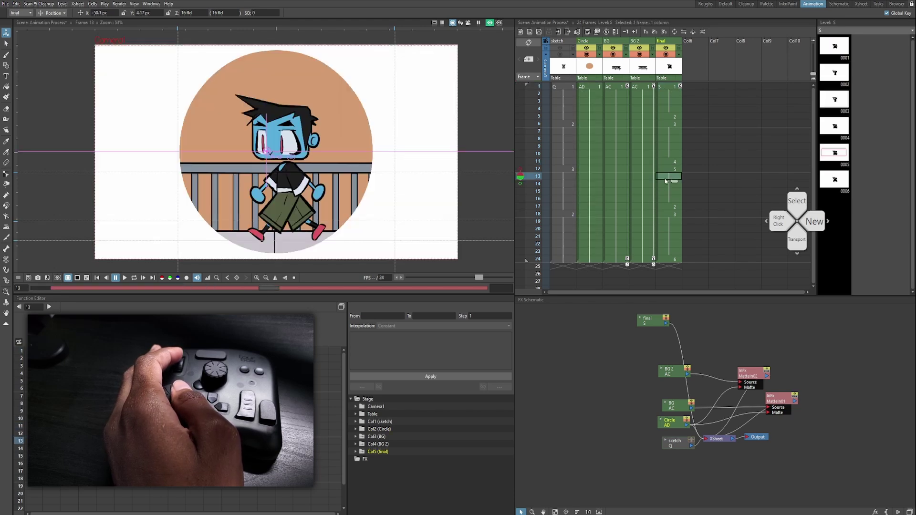
# Step through the preview from frame 13 to frame 24 to check the masked background behind the walking character
pyautogui.press('.')
pyautogui.press('.')
pyautogui.press('.')
pyautogui.press('.')
pyautogui.press('.')
pyautogui.press('.')
pyautogui.press('.')
pyautogui.press('.')
pyautogui.press('.')
pyautogui.press('.')
pyautogui.press('.')
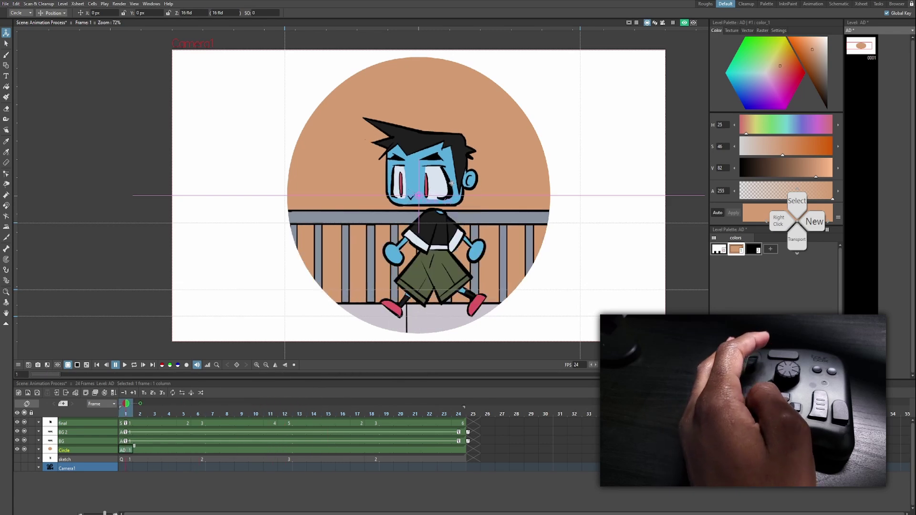
# Create a new 3000 × 3000 px Toonz Raster Level at frame 1 in a column between BG and Circle
pyautogui.press('b')
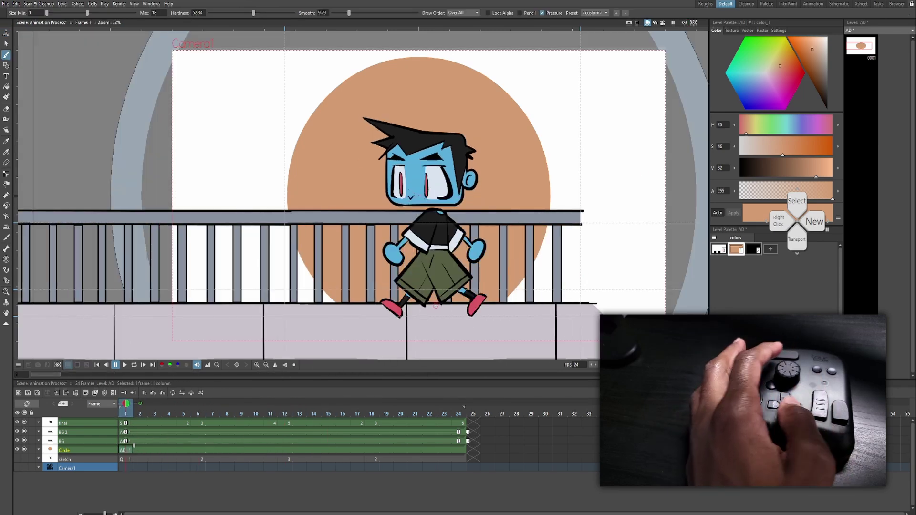
pyautogui.press('Right')
pyautogui.scroll(-1, 435, 309)
pyautogui.press('Return')
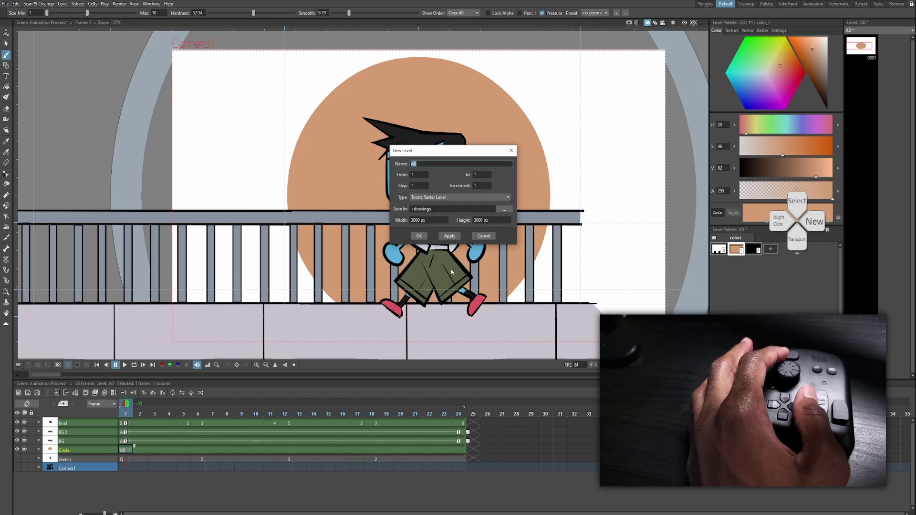
pyautogui.click(421, 236)
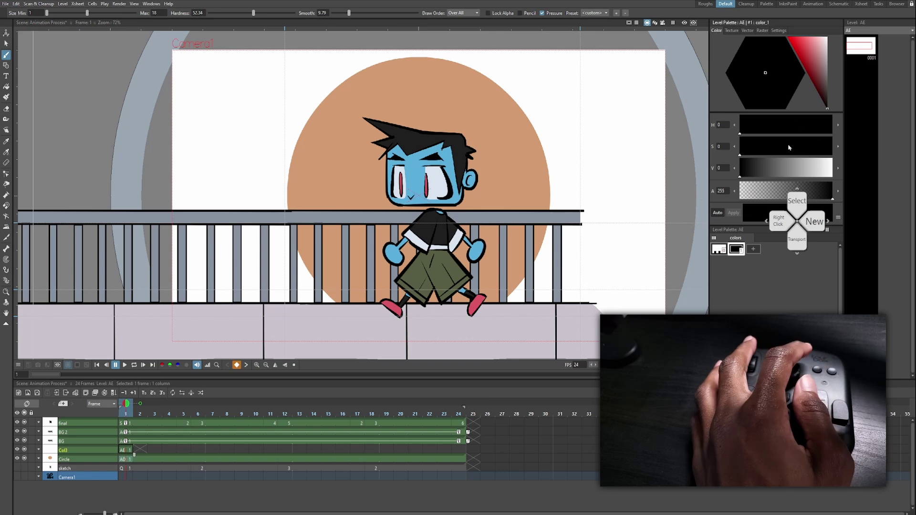
# Set the new level's drawing colour to a medium blue and choose the Line shape of the Geometric tool
pyautogui.click(810, 48)
pyautogui.moveTo(773, 73); pyautogui.dragTo(753, 83)
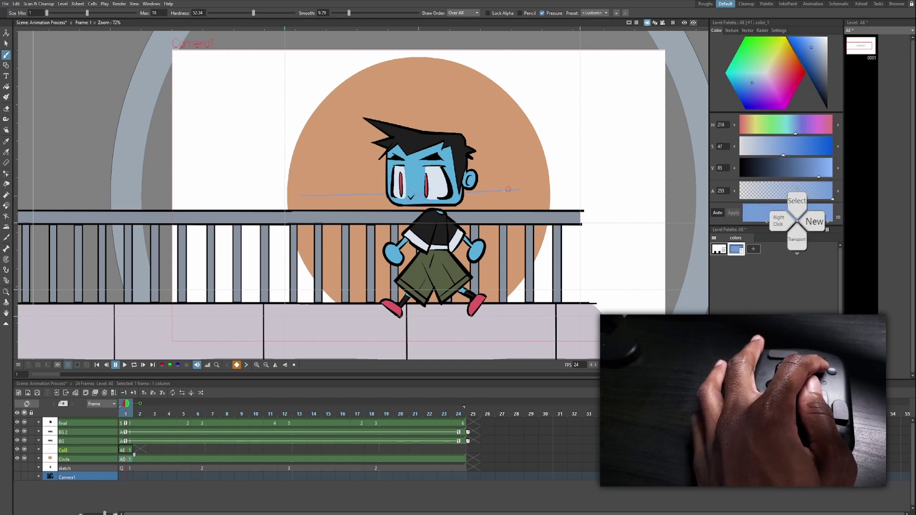
pyautogui.click(6, 66)
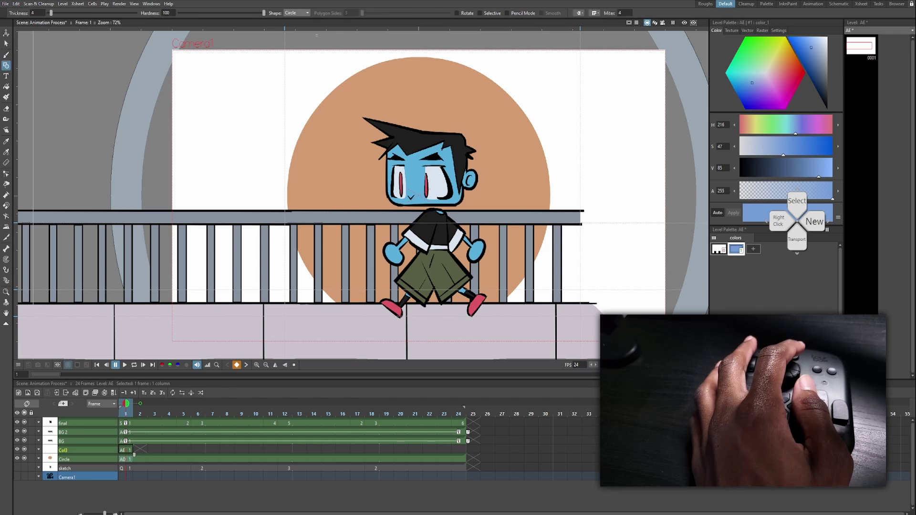
pyautogui.click(307, 14)
pyautogui.click(306, 40)
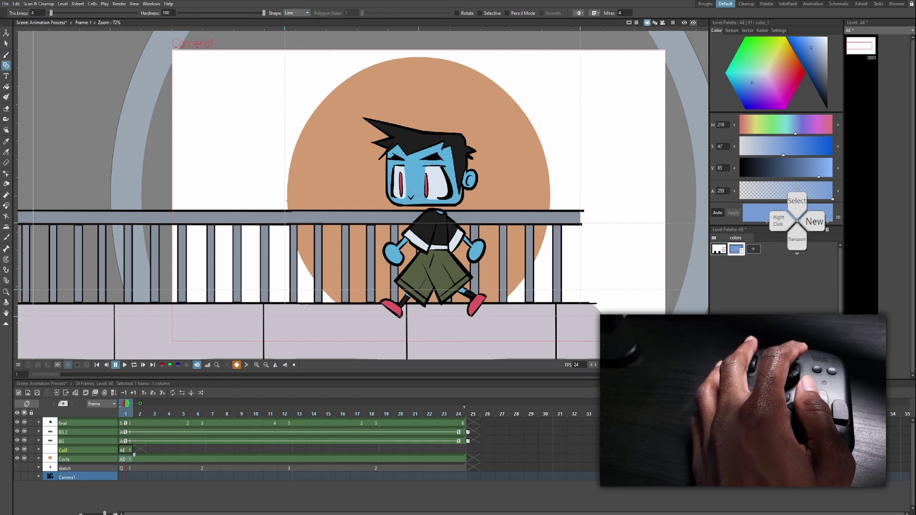
# Draw a straight blue horizon line across the whole camera width, level with the character's lower face
pyautogui.moveTo(529, 191); pyautogui.dragTo(548, 192)
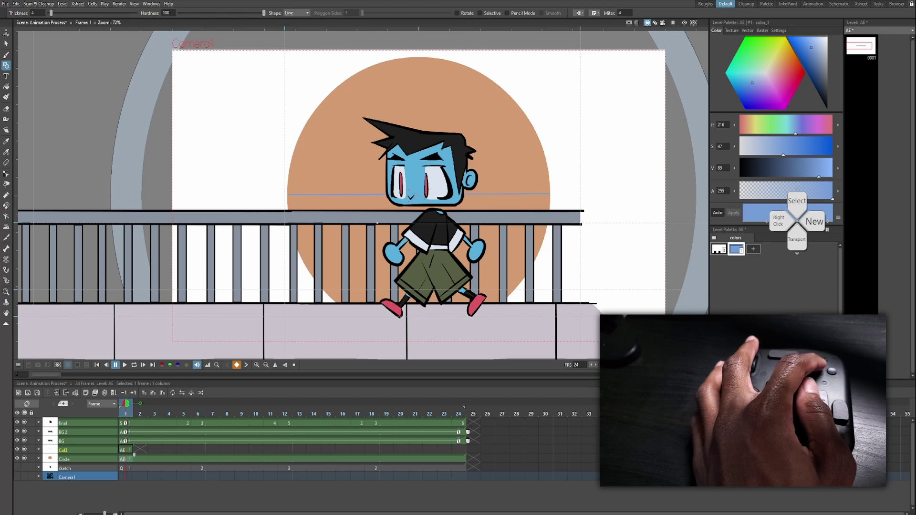
pyautogui.hotkey('ctrl', 'z')
pyautogui.moveTo(174, 195); pyautogui.dragTo(586, 194)
pyautogui.hotkey('ctrl', 'z')
pyautogui.moveTo(172, 199); pyautogui.dragTo(637, 191)
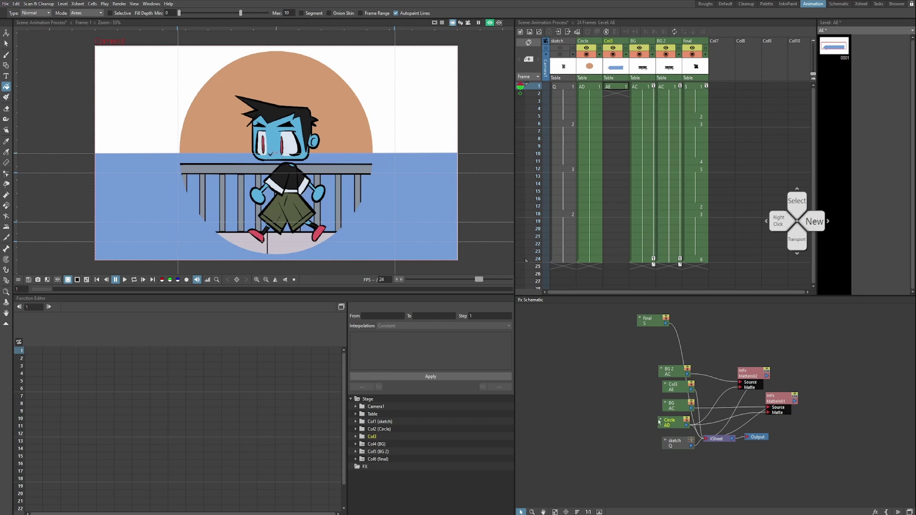
# Rename the new blue background column as water
pyautogui.click(616, 47)
pyautogui.click(613, 48)
pyautogui.click(613, 42)
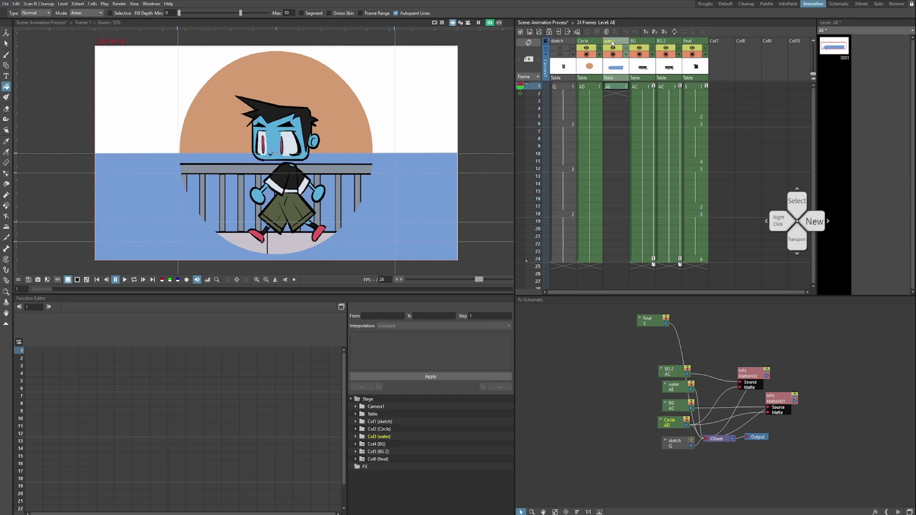
# Insert a Matte In effect after the water node and connect the Circle node to its matte input
pyautogui.click(674, 386)
pyautogui.rightClick(675, 388)
pyautogui.moveTo(706, 394)
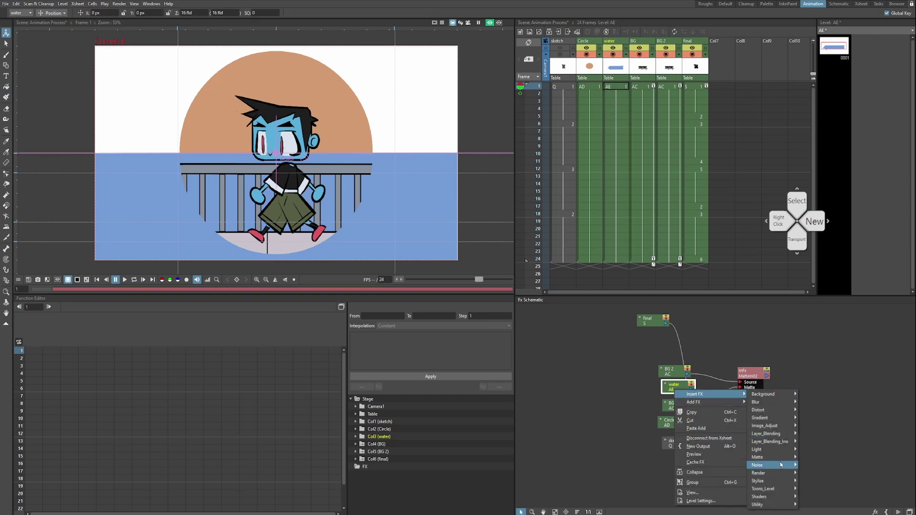
pyautogui.moveTo(773, 457)
pyautogui.click(815, 465)
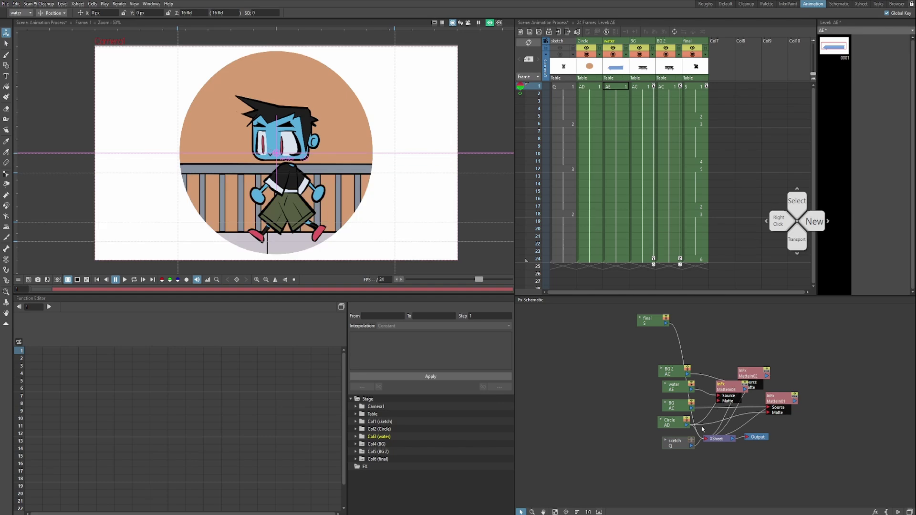
pyautogui.click(687, 427)
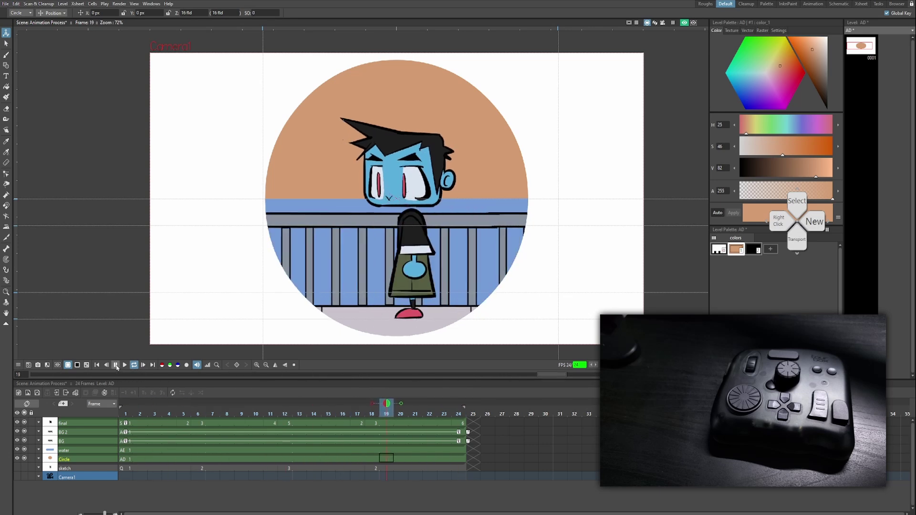
# Stop playback and check the masked water, sky and railing background in the preview
pyautogui.click(116, 365)
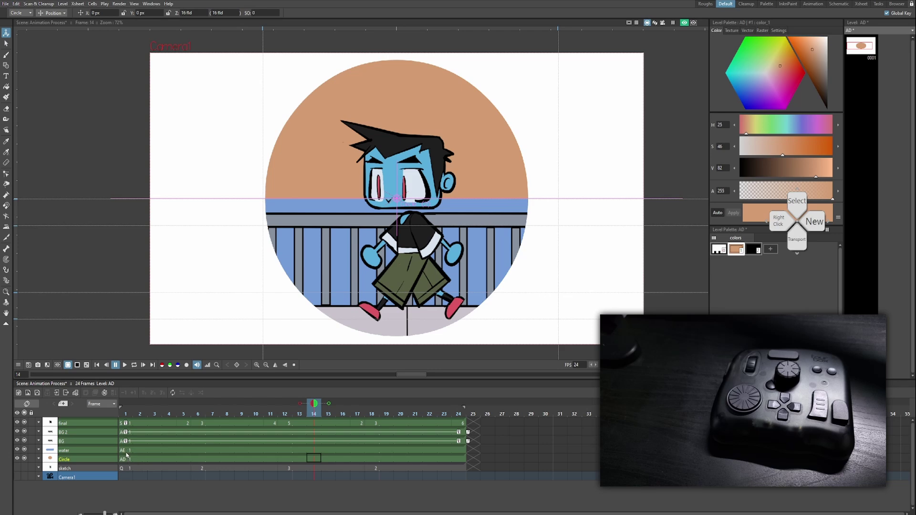
pyautogui.click(127, 452)
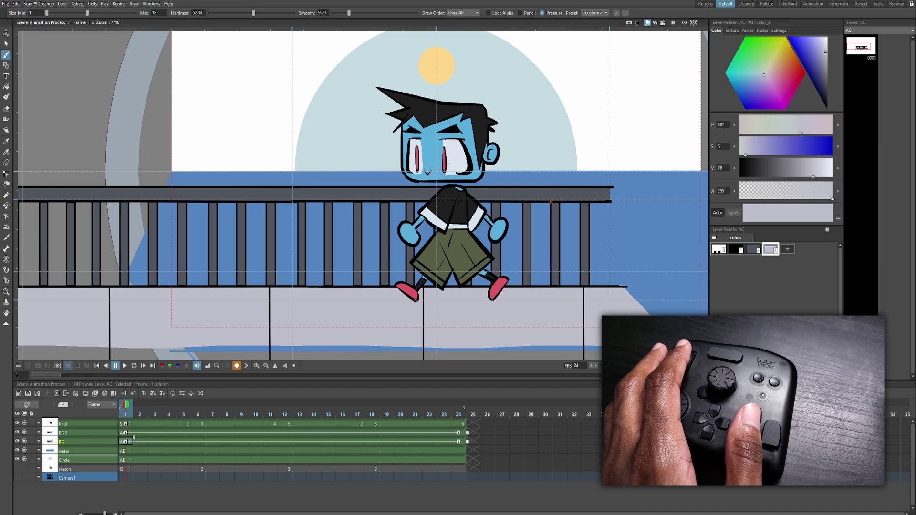
pyautogui.moveTo(550, 201); pyautogui.dragTo(550, 211)
pyautogui.click(684, 23)
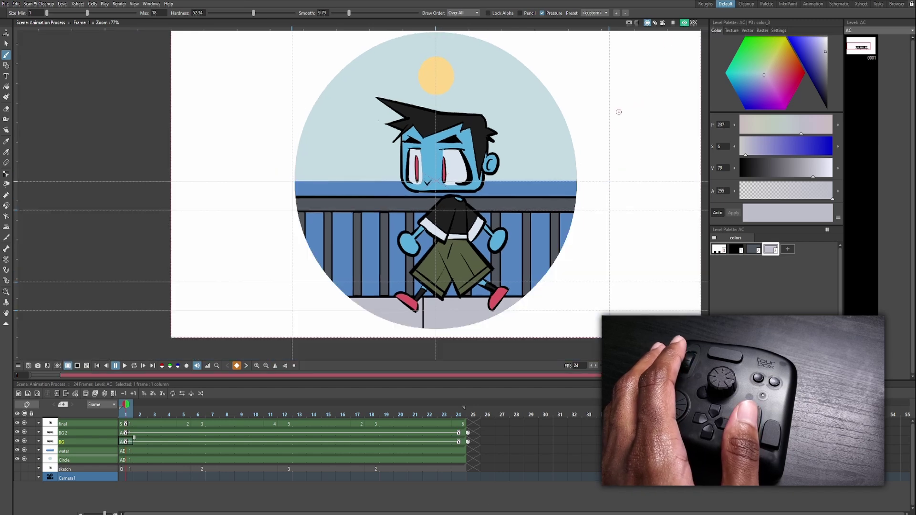
pyautogui.click(684, 22)
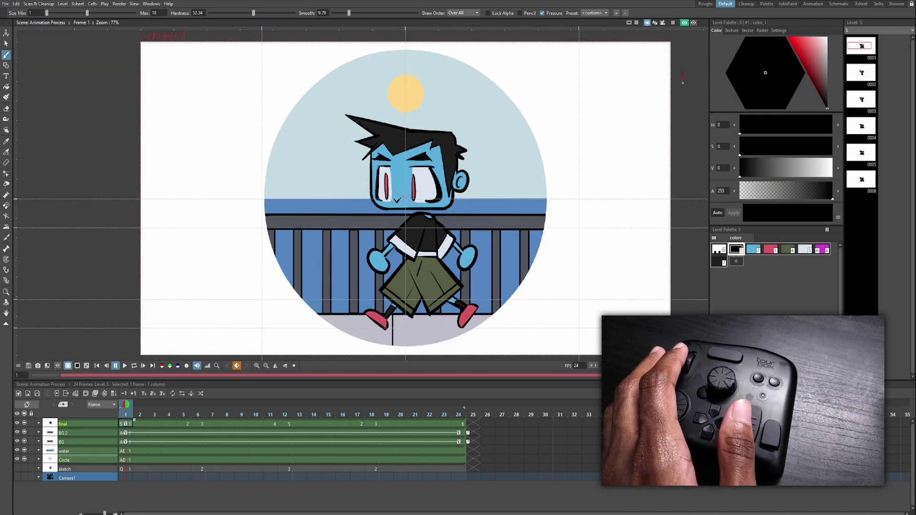
# Switch to the Animation room and add a Light Spot effect to the Fx Schematic
pyautogui.click(813, 4)
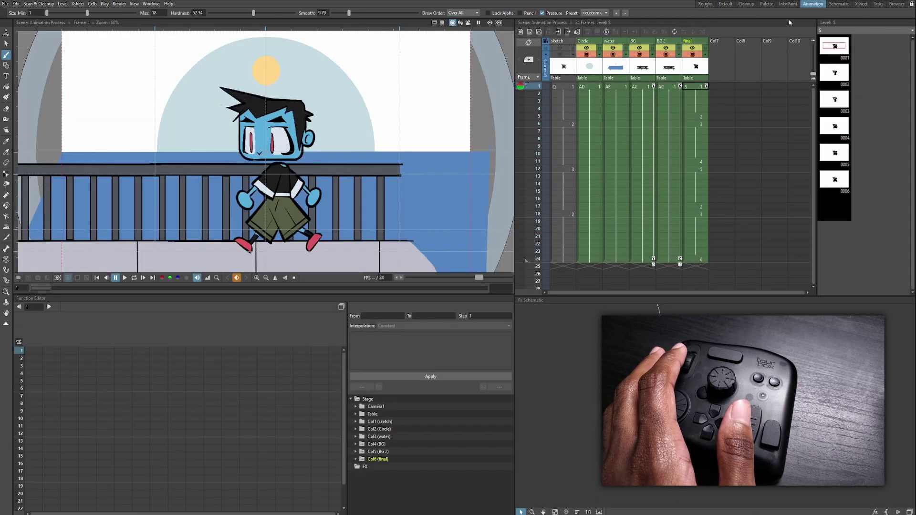
pyautogui.rightClick(576, 345)
pyautogui.moveTo(606, 348)
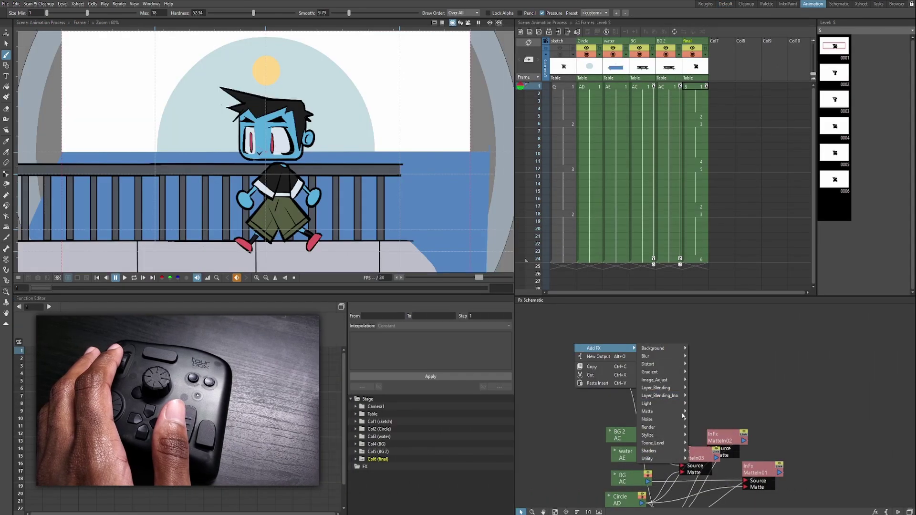
pyautogui.moveTo(671, 407)
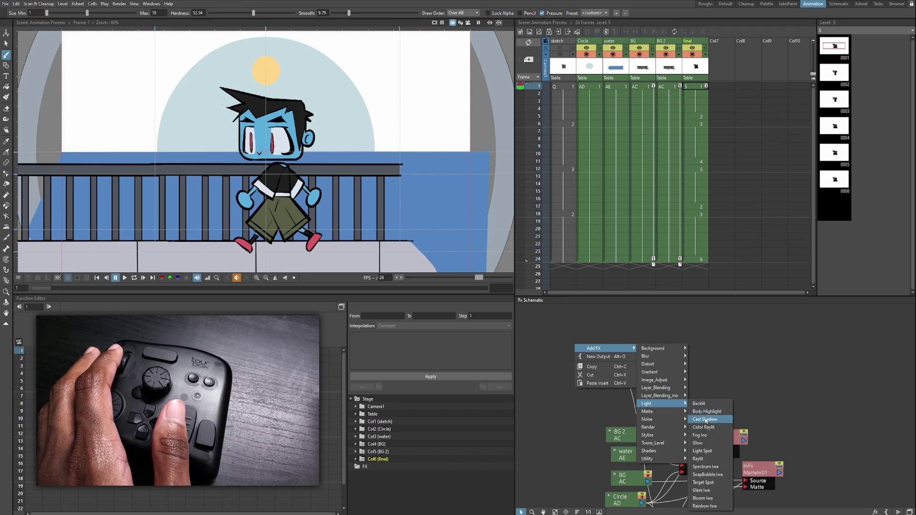
pyautogui.click(714, 451)
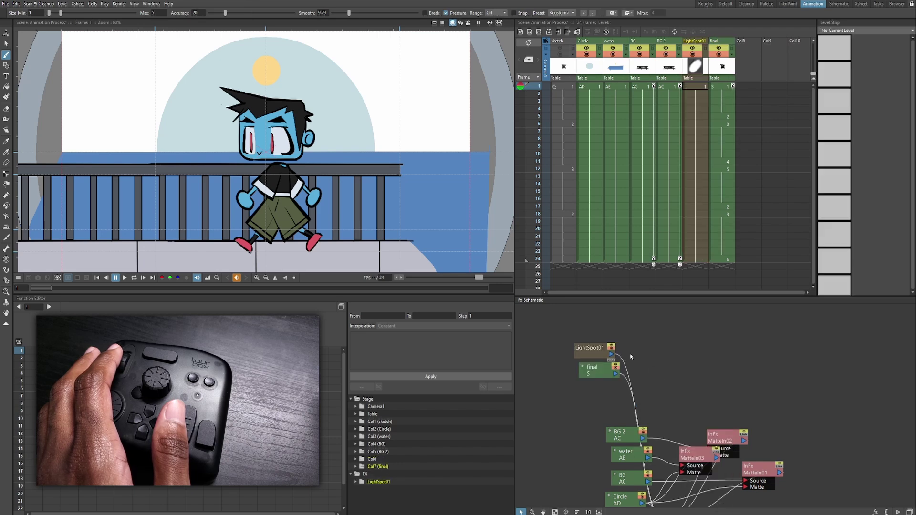
# Insert a Matte In effect after the light spot and move the LightSpot01 column between water and BG
pyautogui.rightClick(618, 343)
pyautogui.moveTo(678, 344)
pyautogui.moveTo(702, 400)
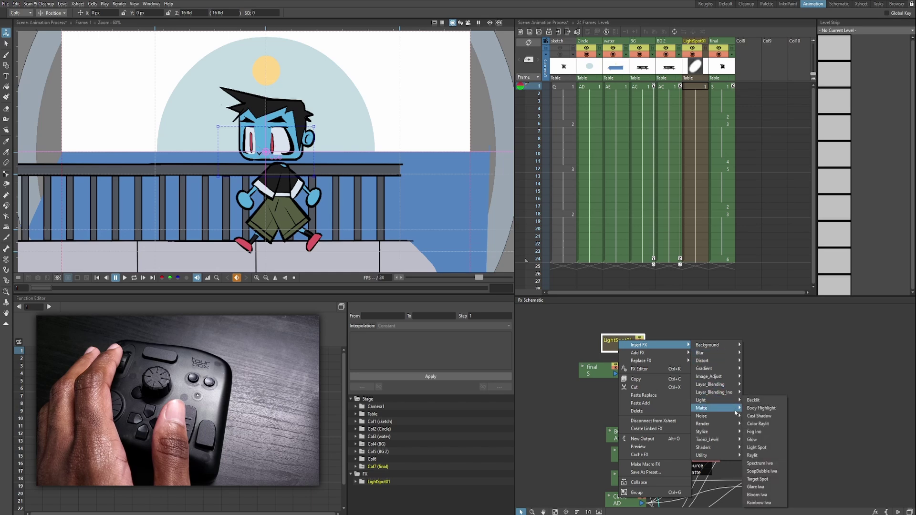
pyautogui.click(760, 424)
pyautogui.moveTo(662, 41); pyautogui.dragTo(632, 44)
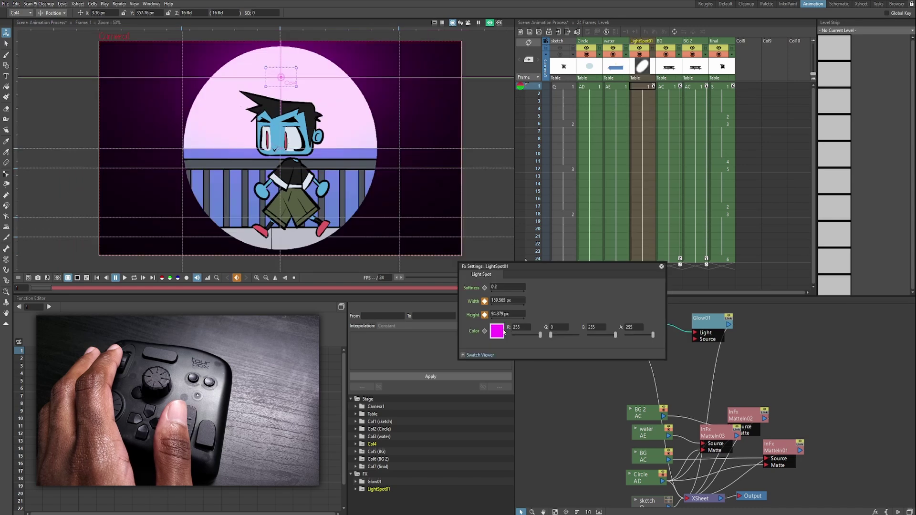
# Change the light spot's colour from magenta to a pale warm yellow
pyautogui.click(501, 330)
pyautogui.click(458, 194)
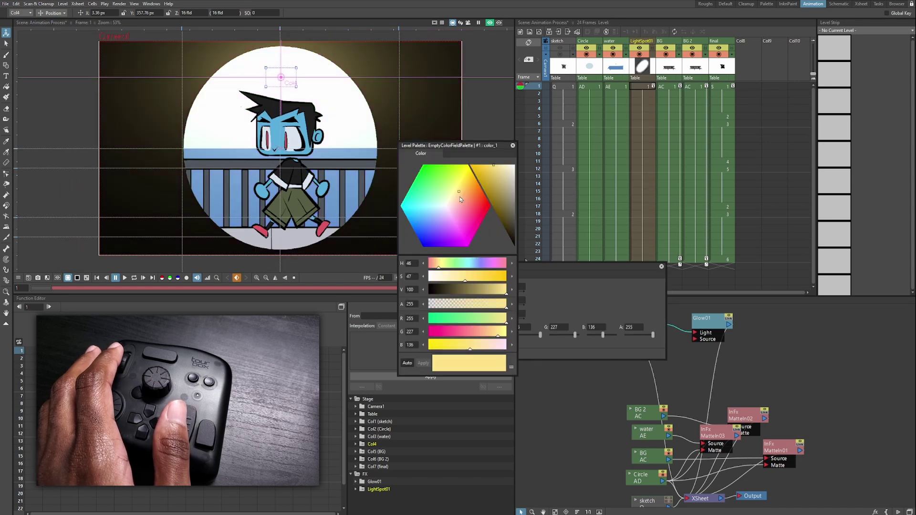
pyautogui.click(465, 198)
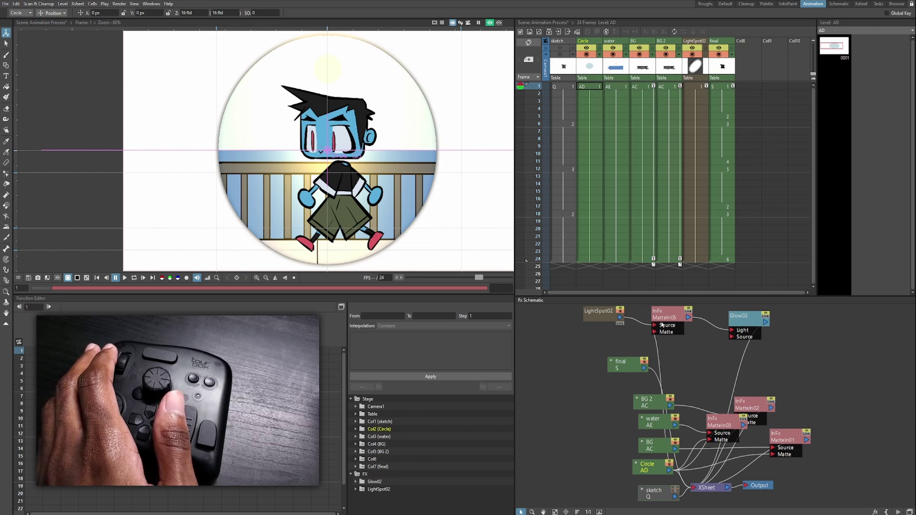
# Space out the light spot's Matte In and Glow nodes and inspect the glow around the circle's edge
pyautogui.moveTo(665, 325); pyautogui.dragTo(683, 323)
pyautogui.moveTo(741, 322); pyautogui.dragTo(757, 323)
pyautogui.scroll(5, 364, 142)
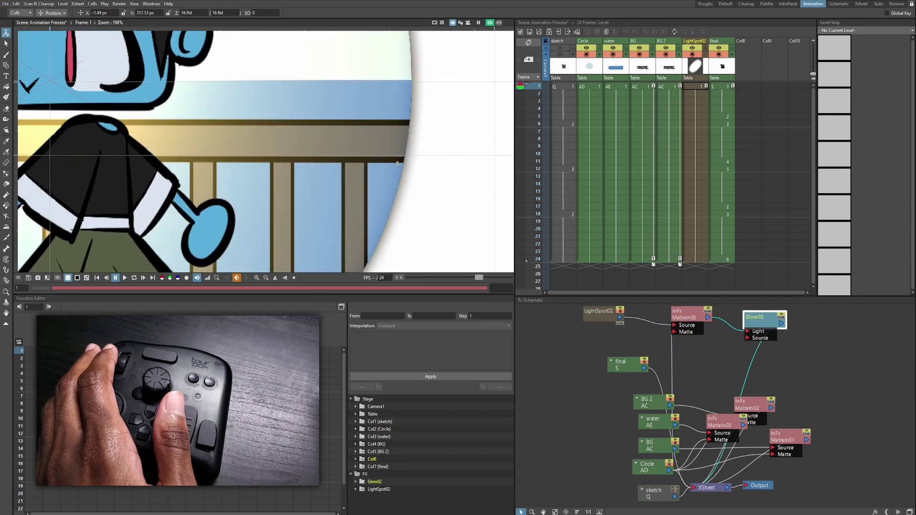
pyautogui.scroll(-5, 398, 164)
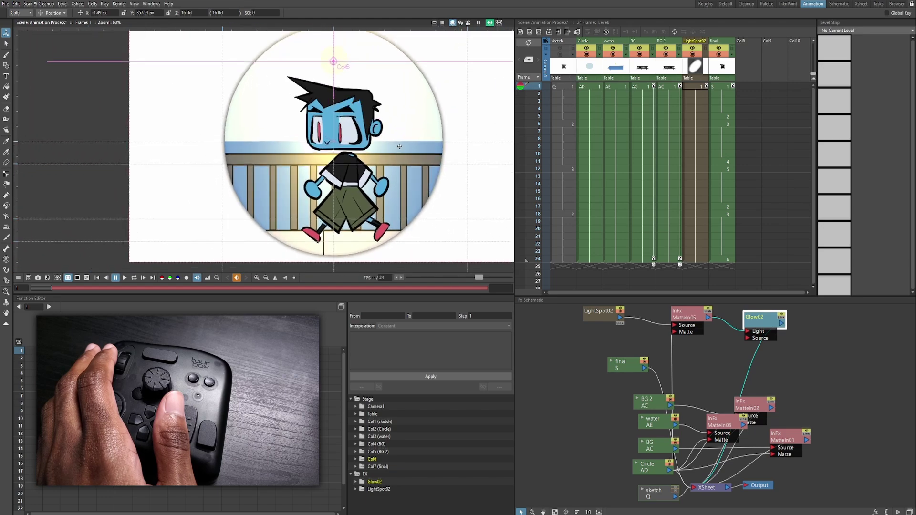
pyautogui.moveTo(399, 146); pyautogui.dragTo(395, 154)
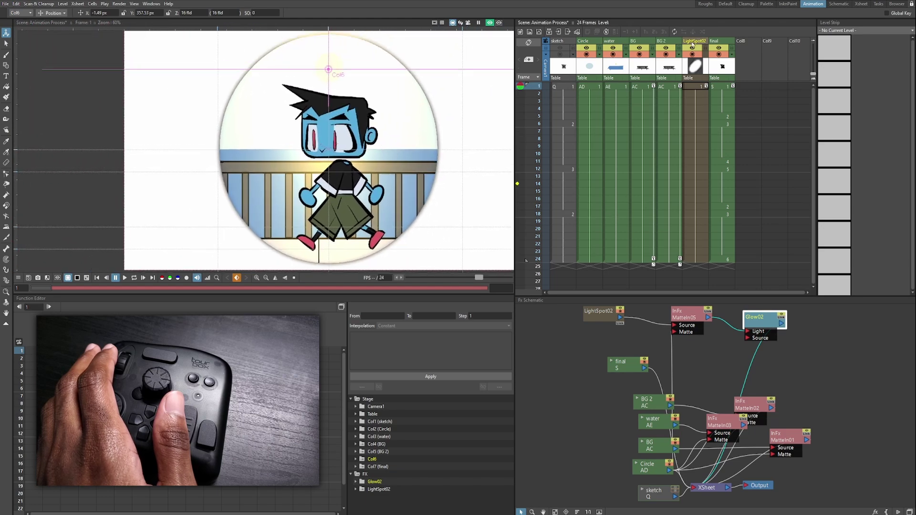
# Move the LightSpot02 column between water and BG and open the light spot's colour for editing
pyautogui.moveTo(692, 42); pyautogui.dragTo(642, 42)
pyautogui.doubleClick(599, 312)
pyautogui.click(497, 330)
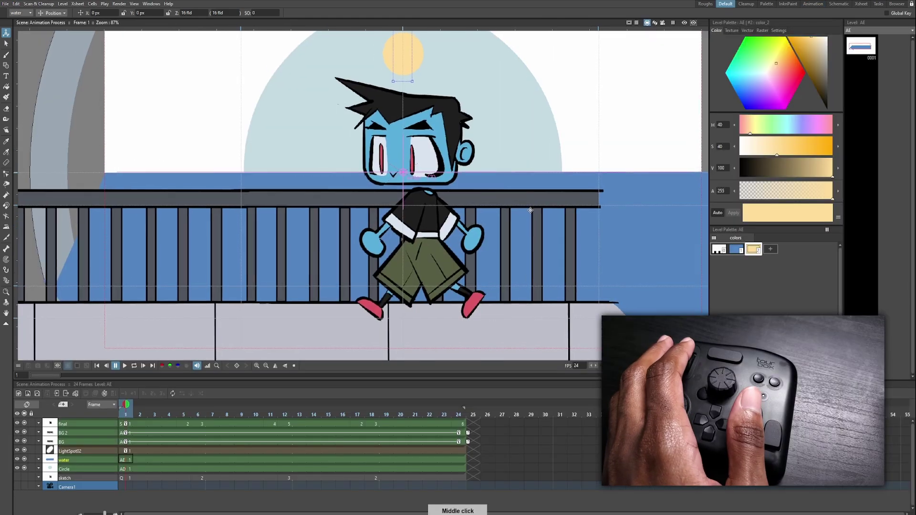
# Set the Shadows level's brush colour to a translucent teal with H 192, S 45, V 74 and alpha 80
pyautogui.moveTo(530, 210); pyautogui.dragTo(390, 275)
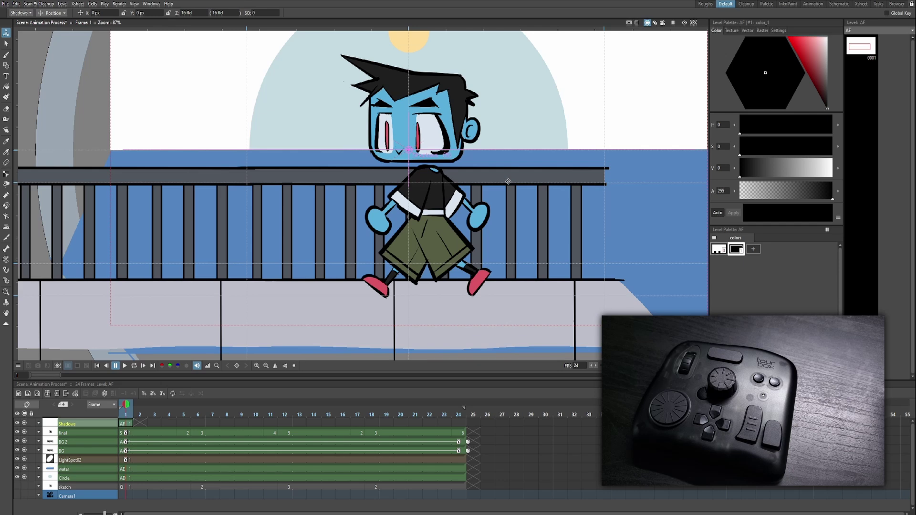
pyautogui.moveTo(519, 196); pyautogui.dragTo(515, 228)
pyautogui.press('b')
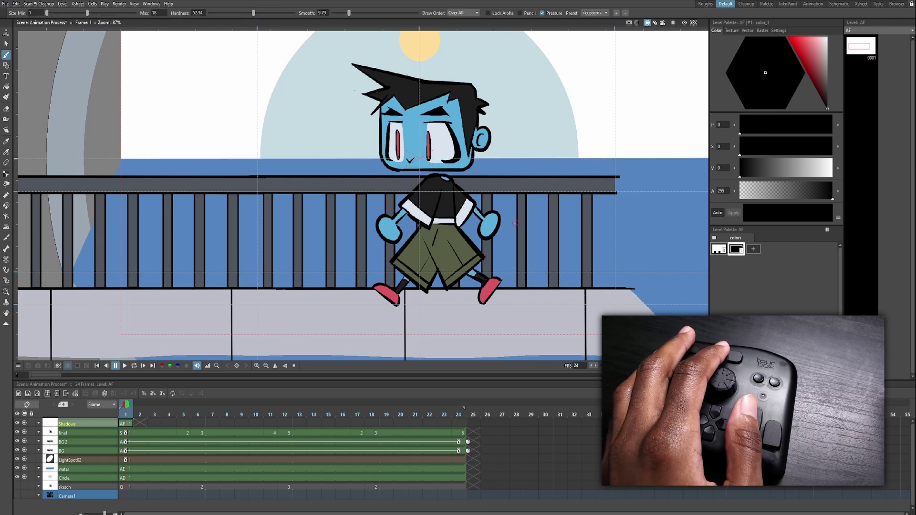
pyautogui.middleClick(661, 272)
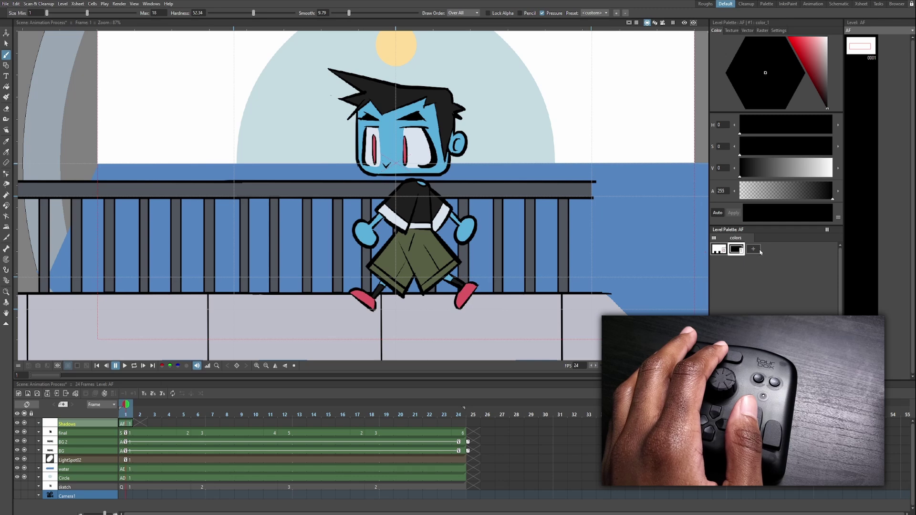
pyautogui.moveTo(823, 62); pyautogui.dragTo(840, 52)
pyautogui.moveTo(762, 75); pyautogui.dragTo(752, 77)
pyautogui.click(816, 56)
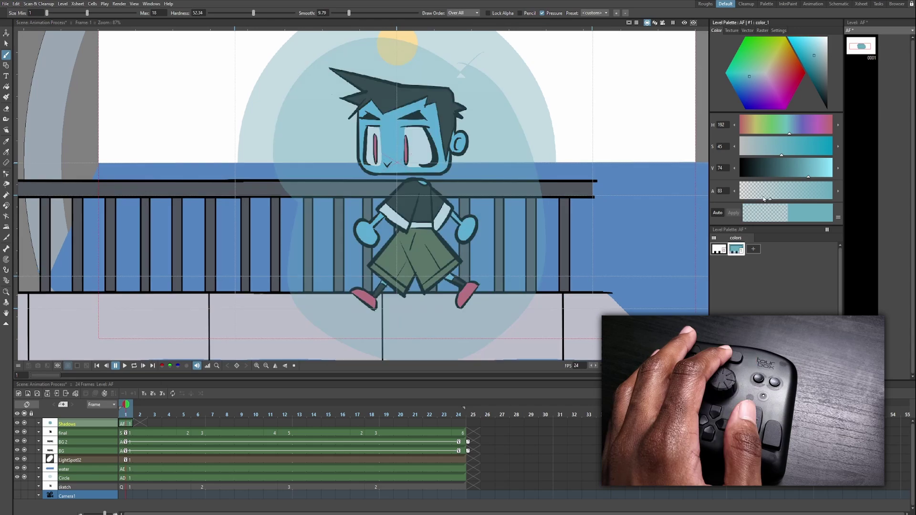
pyautogui.moveTo(773, 198); pyautogui.dragTo(768, 199)
# Add a translucent yellow style with H 46, S 51, V 86 and alpha 179, and paint highlight areas over the character
pyautogui.scroll(2, 509, 229)
pyautogui.click(753, 248)
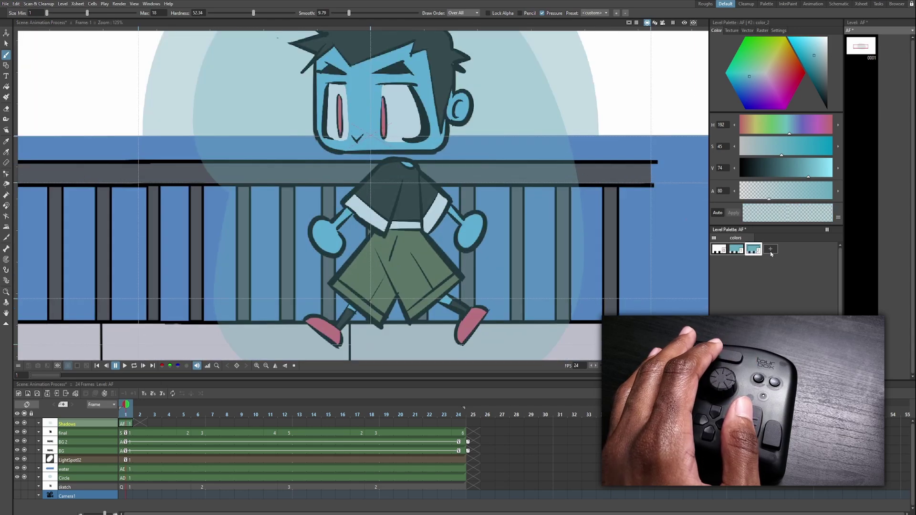
pyautogui.click(777, 60)
pyautogui.moveTo(812, 52); pyautogui.dragTo(809, 46)
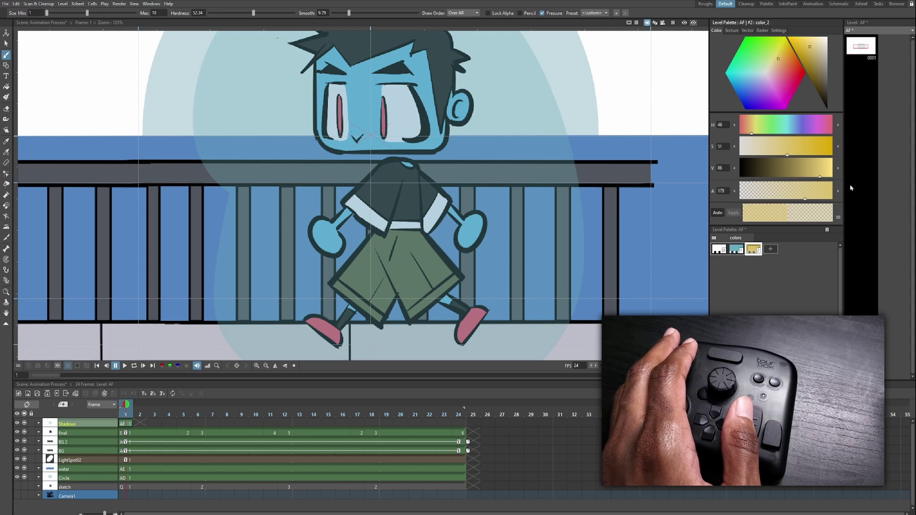
pyautogui.moveTo(405, 158); pyautogui.dragTo(481, 213)
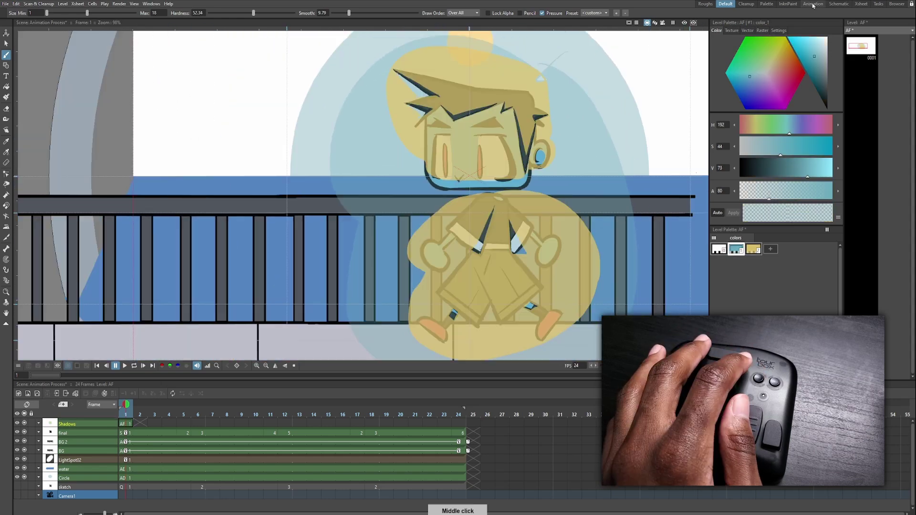
# In the Fx Schematic, move the Shadows node clear of the light spot's matte and insert a Matte In effect after it
pyautogui.click(813, 6)
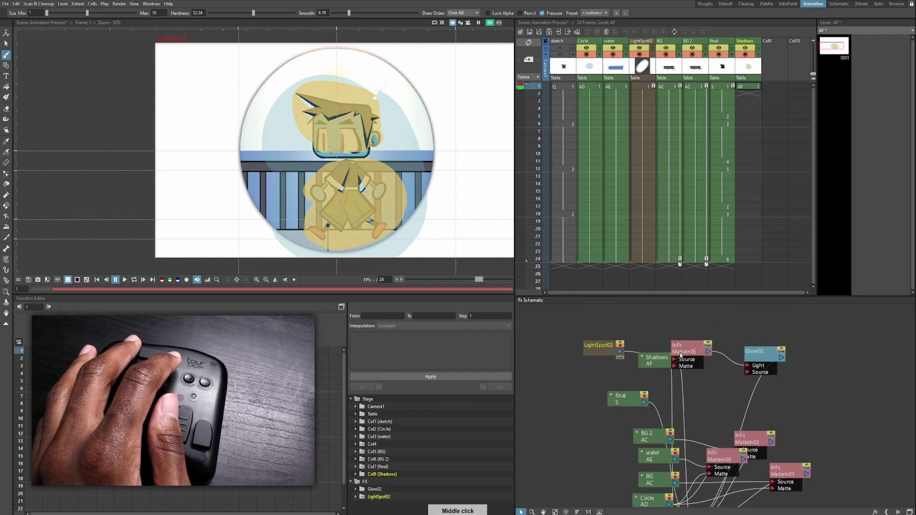
pyautogui.moveTo(684, 351); pyautogui.dragTo(700, 323)
pyautogui.moveTo(646, 364); pyautogui.dragTo(611, 380)
pyautogui.rightClick(611, 380)
pyautogui.moveTo(634, 384)
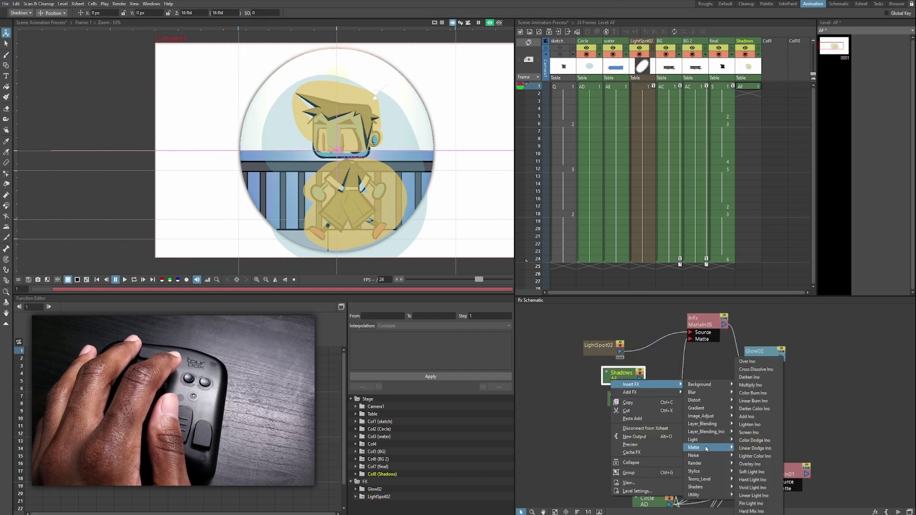
pyautogui.moveTo(706, 449)
pyautogui.click(748, 463)
pyautogui.scroll(-2, 640, 390)
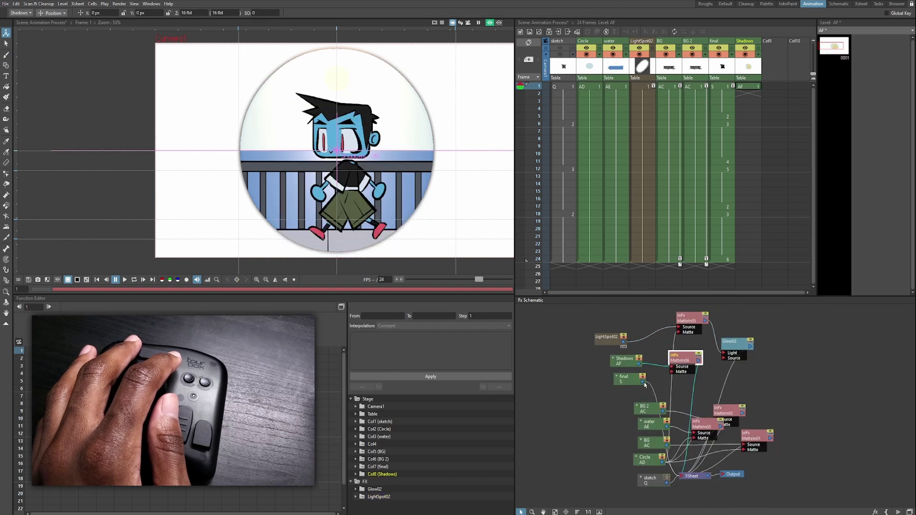
# Connect the final character node to the Matte input of the Shadows level's Matte In effect
pyautogui.click(644, 383)
pyautogui.moveTo(678, 377); pyautogui.dragTo(678, 376)
pyautogui.scroll(4, 395, 226)
pyautogui.moveTo(395, 226); pyautogui.dragTo(410, 263)
# Insert a Multiply layer-blending effect after the Shadows Matte In node
pyautogui.rightClick(681, 360)
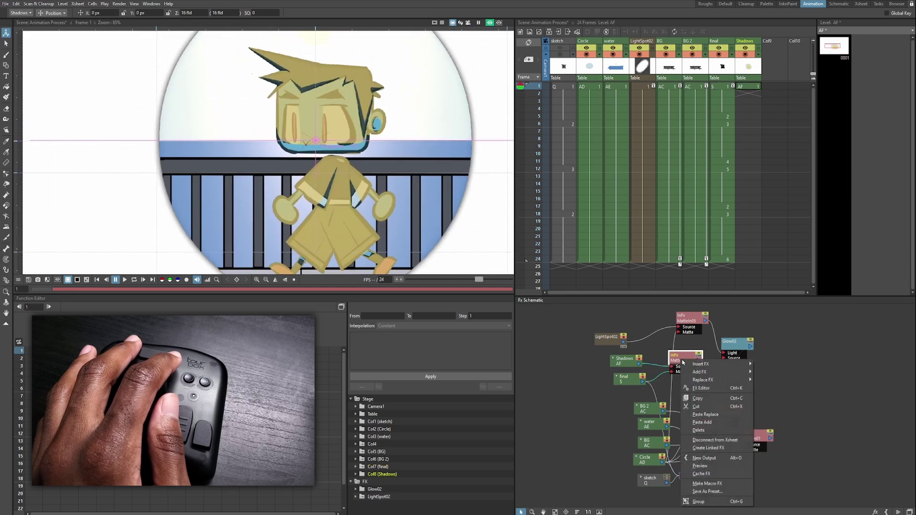
pyautogui.moveTo(705, 366)
pyautogui.moveTo(785, 405)
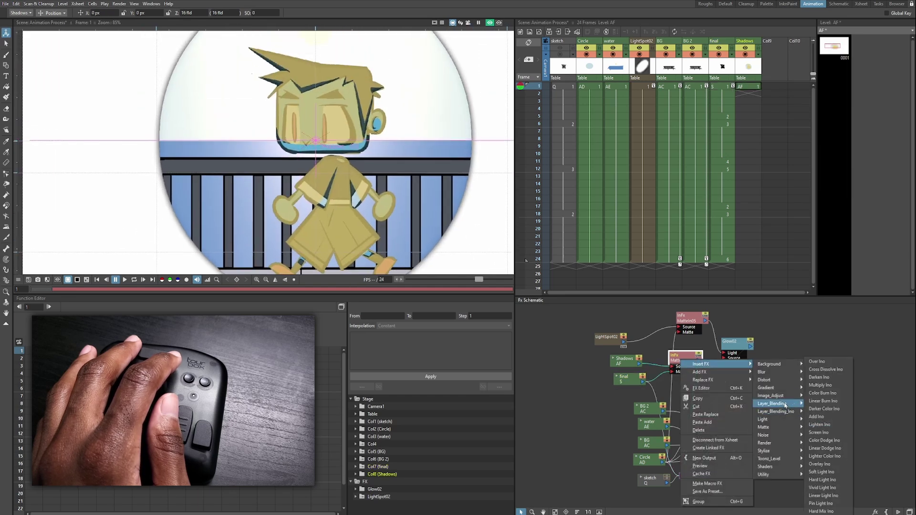
pyautogui.click(816, 458)
# Insert a Glow light effect after the Multiply node and open its settings
pyautogui.rightClick(726, 363)
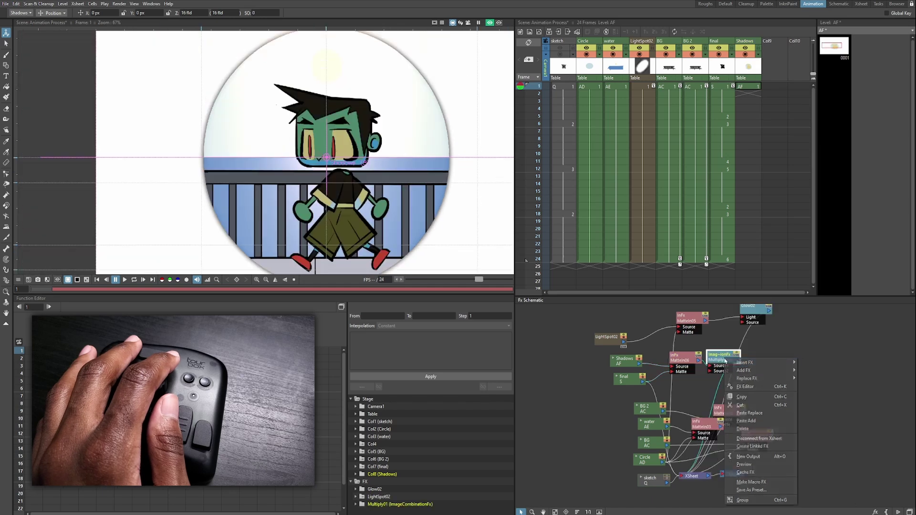
pyautogui.moveTo(754, 364)
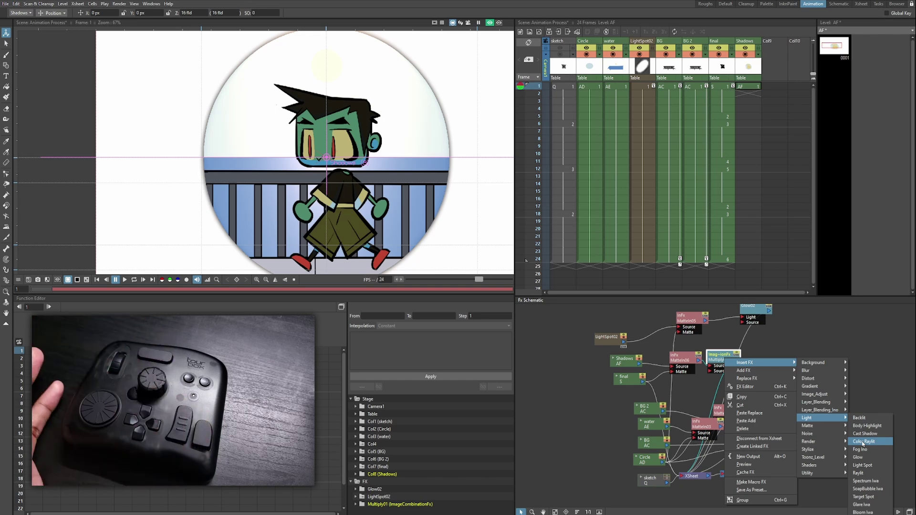
pyautogui.click(857, 457)
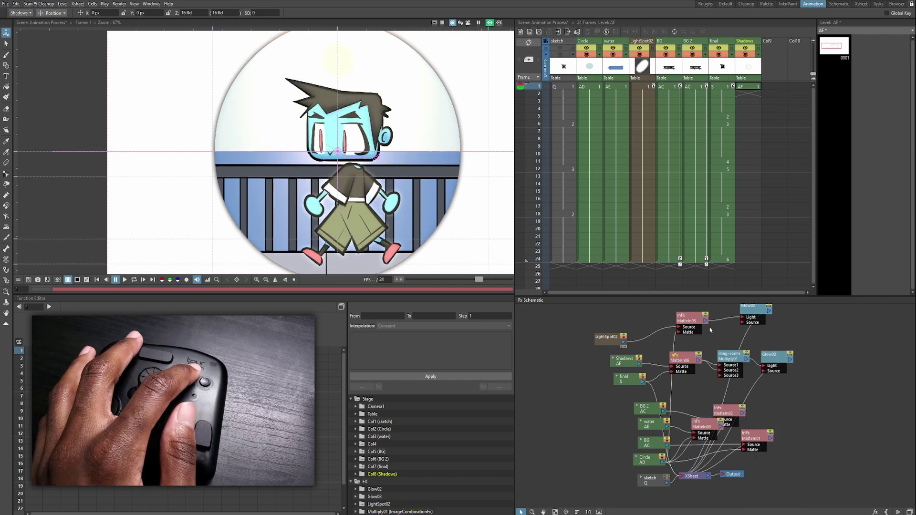
pyautogui.doubleClick(772, 365)
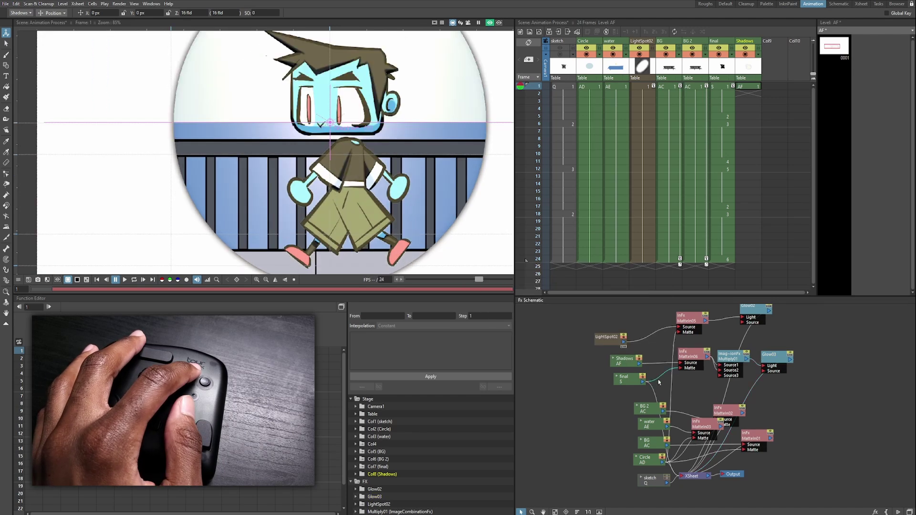
# Insert a Palette Filter between the final node and the Shadows matte, deleting lines and areas of color index 1
pyautogui.moveTo(672, 388)
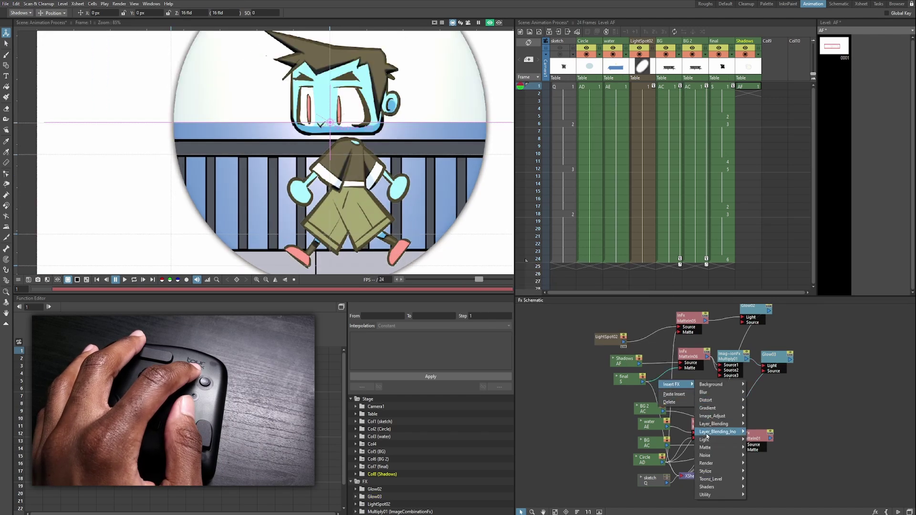
pyautogui.click(606, 394)
pyautogui.click(620, 389)
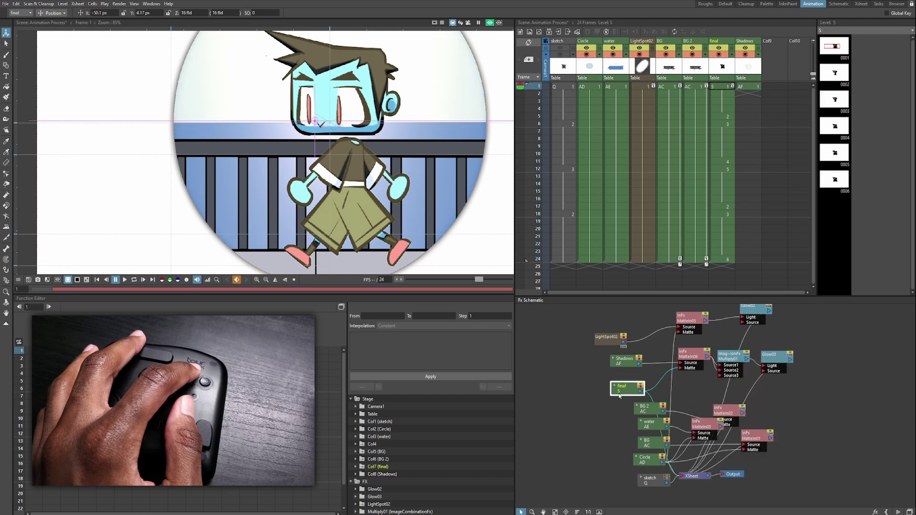
pyautogui.moveTo(620, 392); pyautogui.dragTo(622, 386)
pyautogui.click(697, 351)
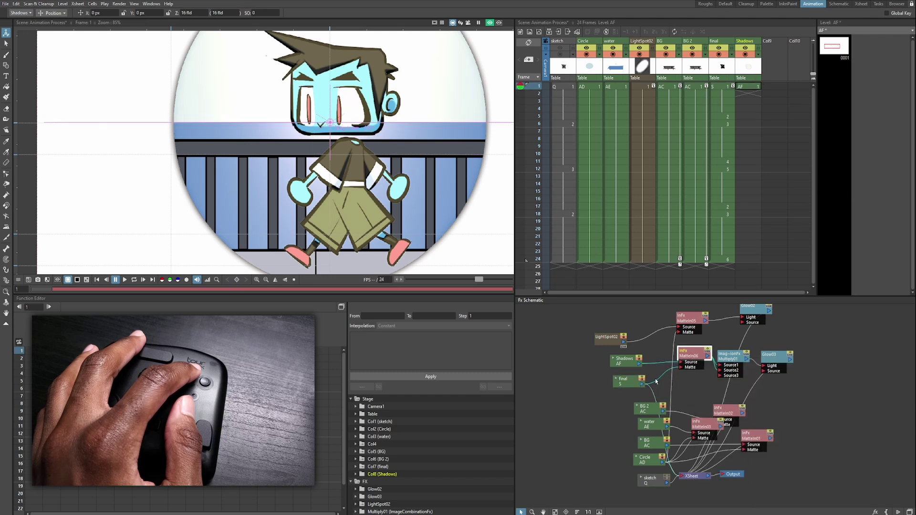
pyautogui.moveTo(666, 388)
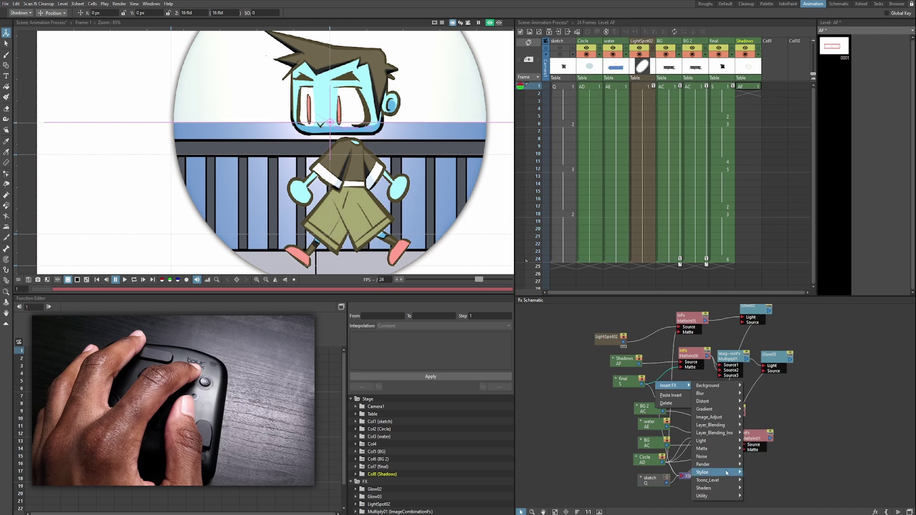
pyautogui.moveTo(723, 481)
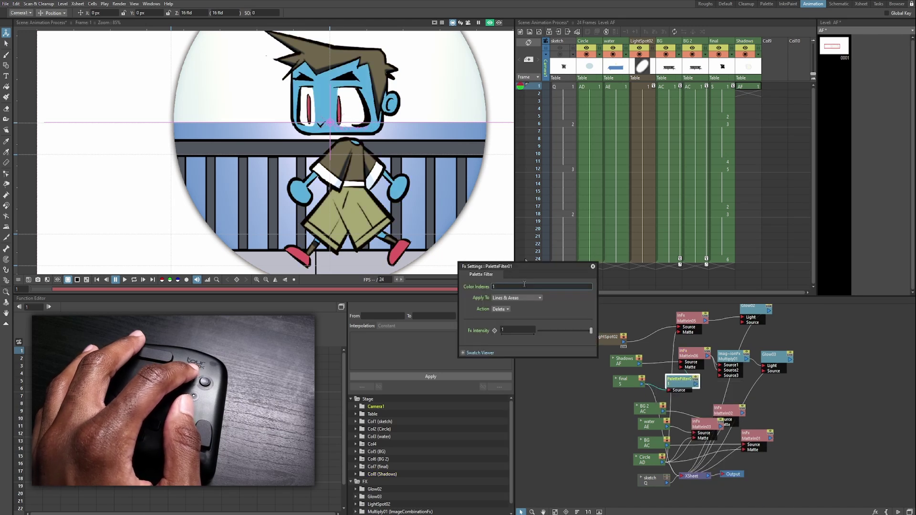
pyautogui.press('Return')
# Set the brightness of the Glow effect that follows the Shadows Multiply node to 25
pyautogui.moveTo(452, 206); pyautogui.dragTo(367, 175)
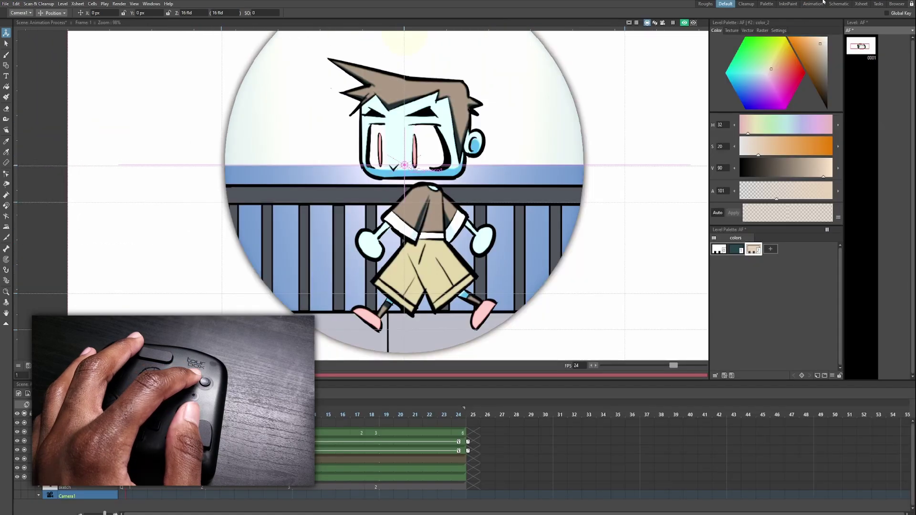
pyautogui.click(817, 3)
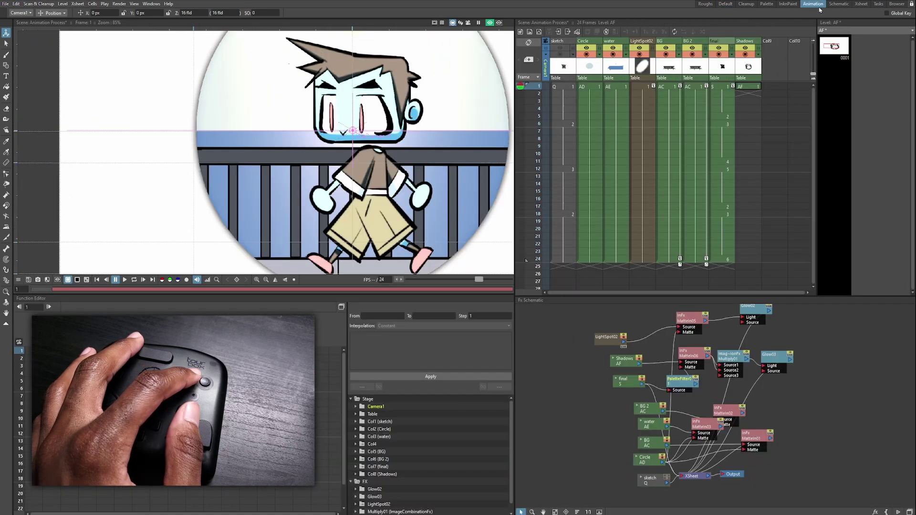
pyautogui.doubleClick(768, 361)
pyautogui.click(514, 300)
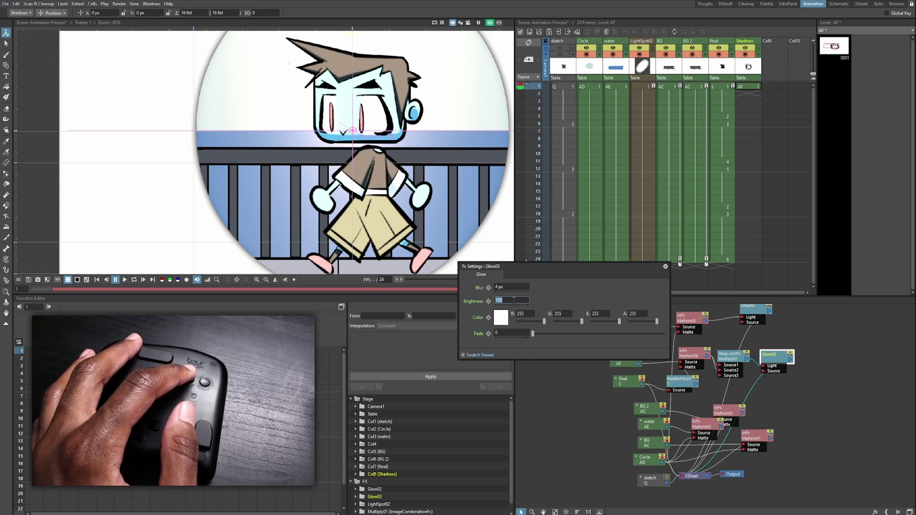
pyautogui.write('25')
pyautogui.press('Return')
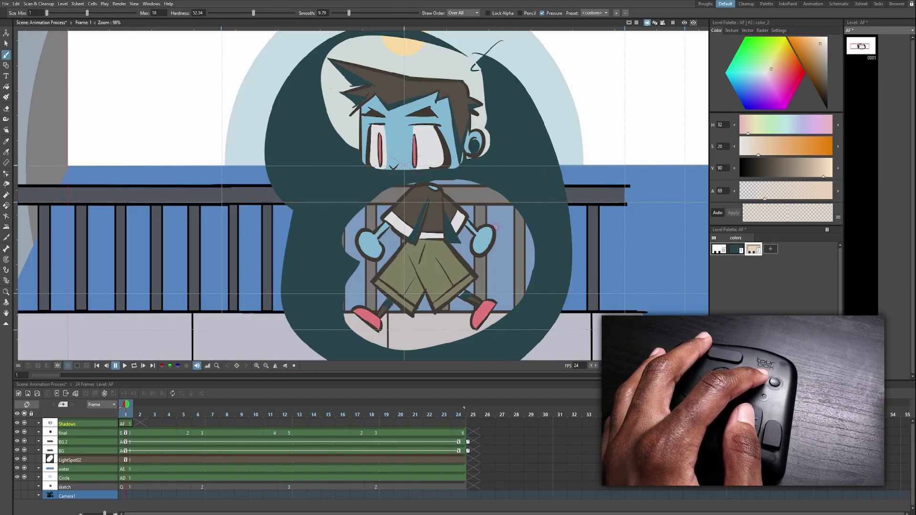
# Add a second Shadows drawing at frame 5 and return to frame 1
pyautogui.press('.')
pyautogui.press('.')
pyautogui.press('.')
pyautogui.press('.')
pyautogui.scroll(3, 495, 228)
pyautogui.press(',')
pyautogui.press(',')
pyautogui.press(',')
pyautogui.press(',')
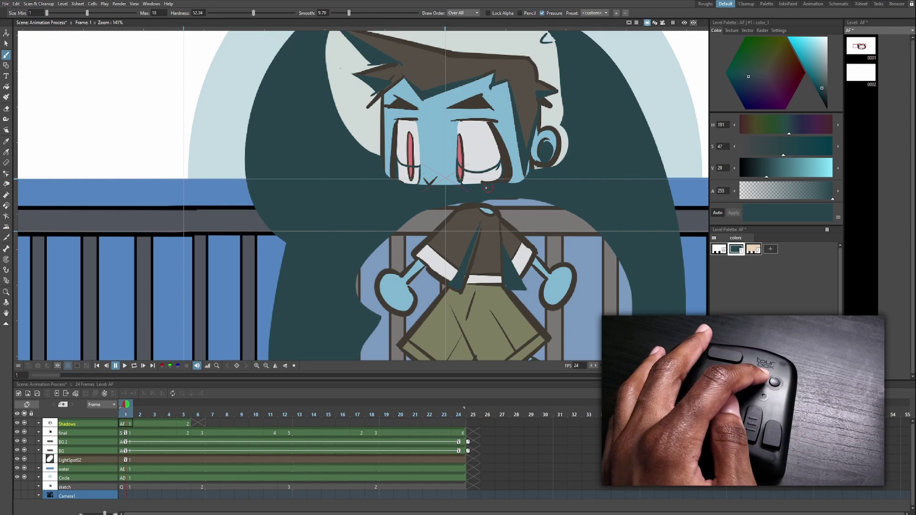
# Fill the lower-face shadow on frame 1 and darken the shadow style to H 192, S 39, V 24
pyautogui.press('f')
pyautogui.click(479, 177)
pyautogui.press('b')
pyautogui.hotkey('ctrl', 'r')
pyautogui.scroll(-4, 518, 171)
pyautogui.scroll(2, 553, 179)
pyautogui.click(753, 249)
pyautogui.click(826, 42)
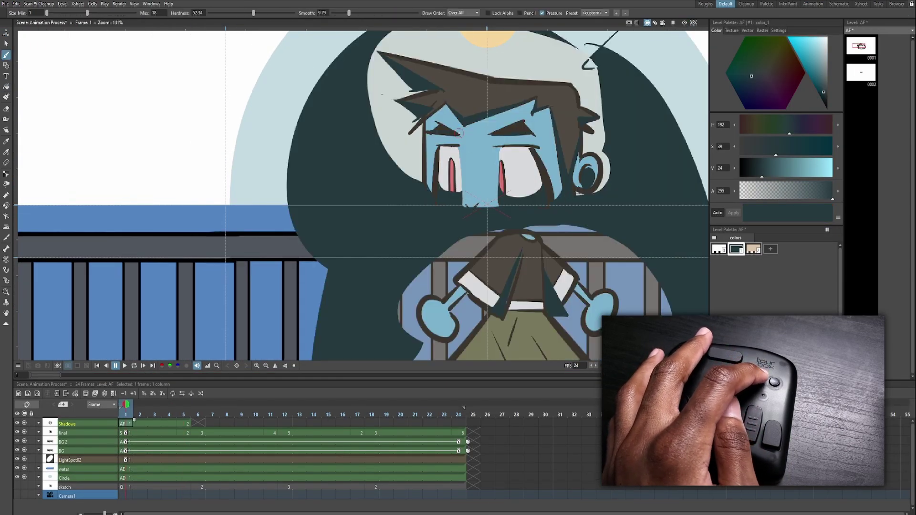
# Paint shadows over the character's head, hand and shorts on the frame 5 Shadows drawing and preview the composite
pyautogui.scroll(3, 459, 132)
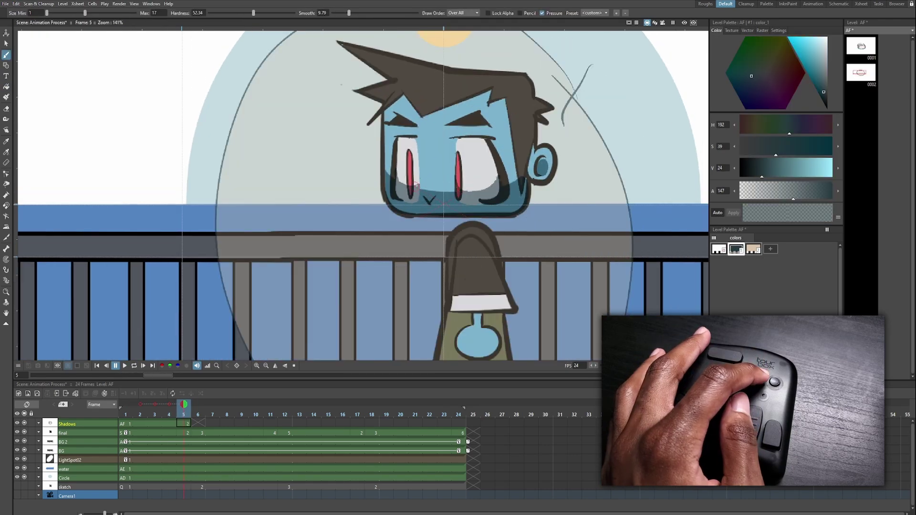
pyautogui.moveTo(415, 185); pyautogui.dragTo(425, 252)
pyautogui.moveTo(347, 110); pyautogui.dragTo(399, 142)
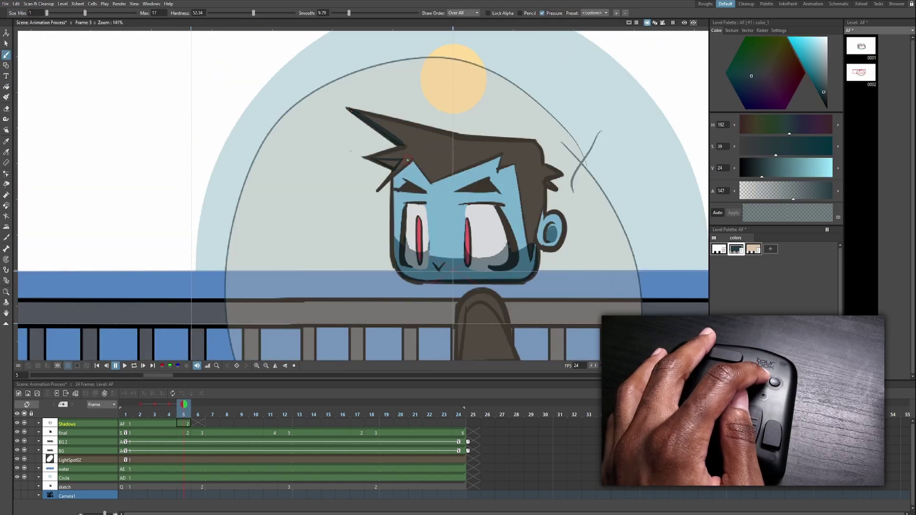
pyautogui.moveTo(516, 317); pyautogui.dragTo(500, 176)
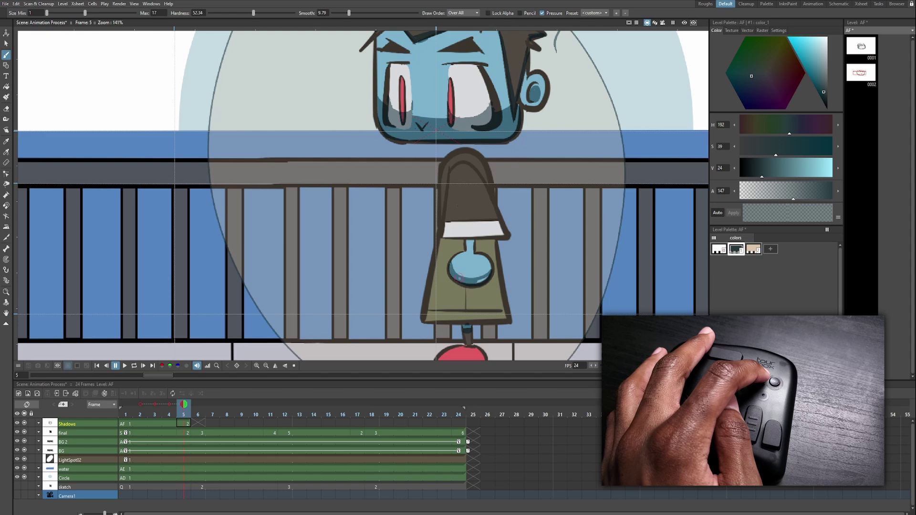
pyautogui.scroll(-4, 568, 206)
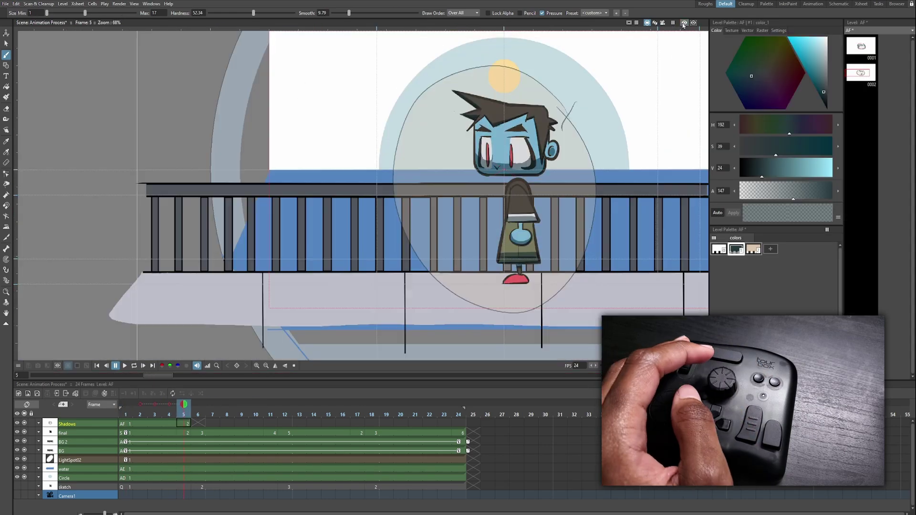
pyautogui.click(684, 22)
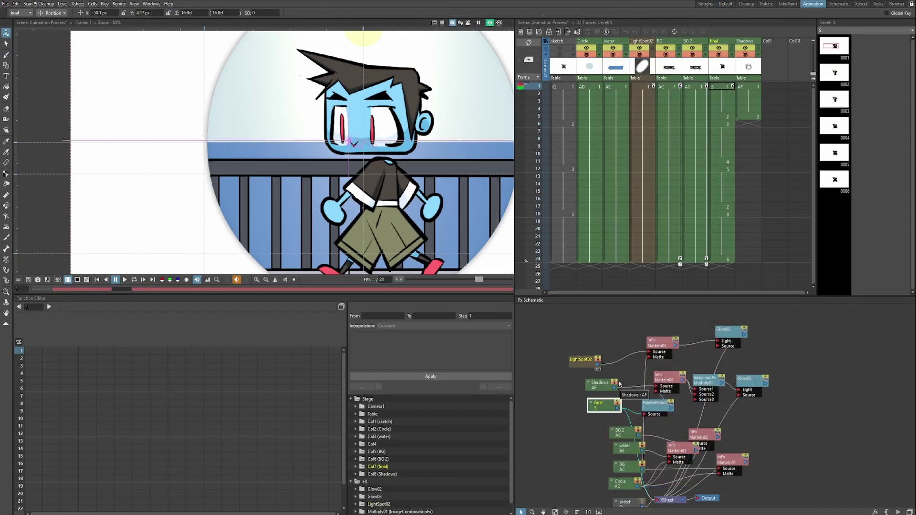
# Check the Palette Filter's color index and action settings
pyautogui.doubleClick(653, 409)
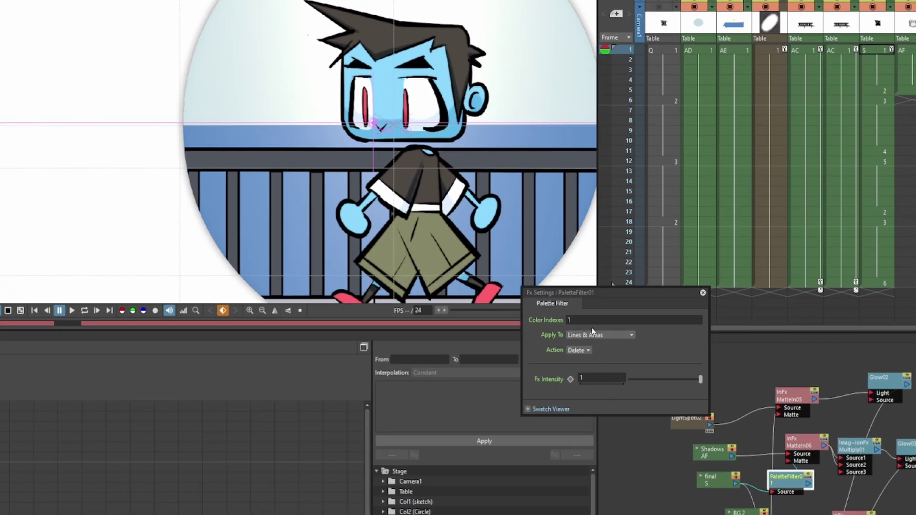
pyautogui.click(890, 0)
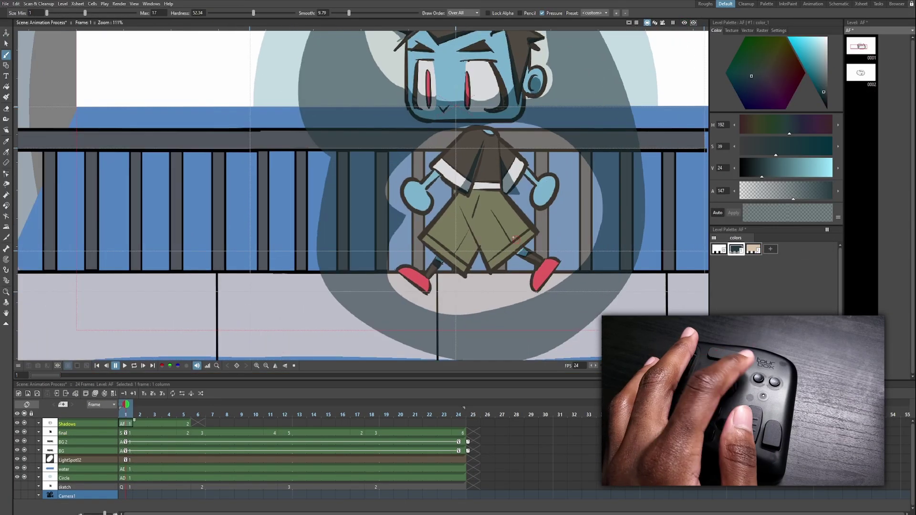
# Fill the shadow area on the character's shorts on frame 1 of the Shadows level
pyautogui.scroll(4, 524, 221)
pyautogui.press('f')
pyautogui.click(529, 220)
pyautogui.press('b')
# Copy the frame 5 shadow artwork and paste it into a new Shadows drawing at frame 6
pyautogui.press('Right')
pyautogui.press('Right')
pyautogui.press('Right')
pyautogui.press('Right')
pyautogui.scroll(-2, 419, 195)
pyautogui.press('s')
pyautogui.scroll(-4, 449, 215)
pyautogui.press('Right')
pyautogui.scroll(3, 448, 267)
pyautogui.scroll(-1, 586, 238)
pyautogui.hotkey('ctrl', 'v')
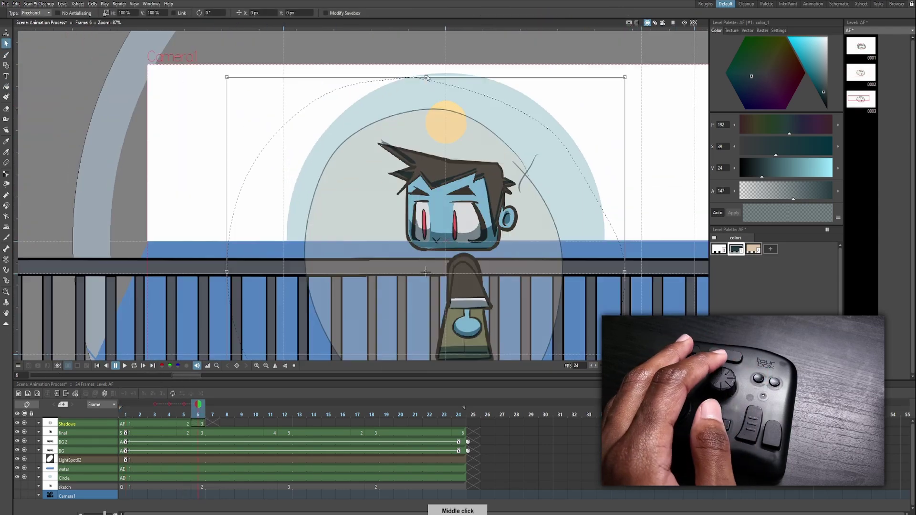
# Adjust the pasted shadow artwork on frame 6 to fit the character's pose
pyautogui.scroll(2, 599, 284)
pyautogui.moveTo(536, 199); pyautogui.dragTo(489, 250)
pyautogui.scroll(-1, 488, 249)
pyautogui.press('b')
pyautogui.press('Left')
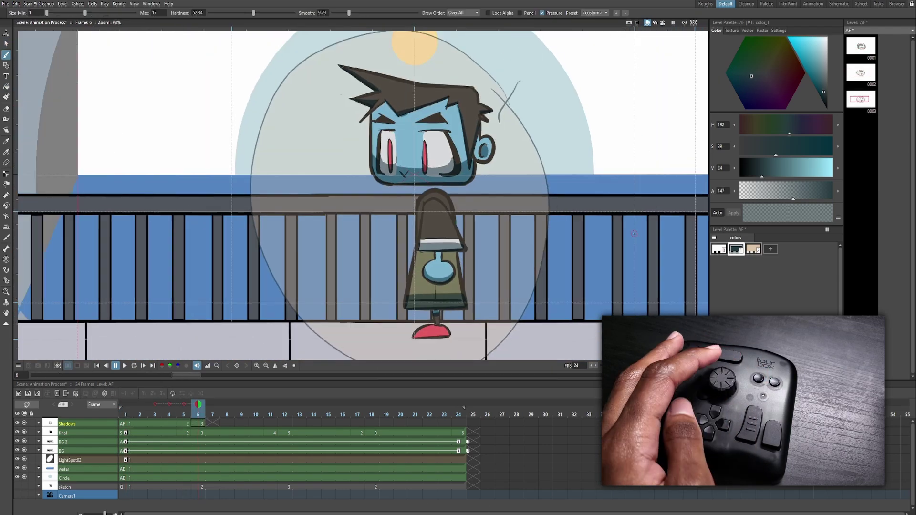
# Extend the frame 6 Shadows drawing through frame 10 and add a new drawing at frame 11
pyautogui.press('Right')
pyautogui.press('Right')
pyautogui.press('Right')
pyautogui.press('Right')
pyautogui.press('Right')
pyautogui.press('Right')
pyautogui.press('Right')
pyautogui.moveTo(204, 424); pyautogui.dragTo(271, 424)
pyautogui.press('Left')
pyautogui.hotkey('ctrl', 'v')
# Paste the stride-pose shadow artwork into a new drawing at frame 12 and paint the shirt and shorts shadows
pyautogui.click(753, 249)
pyautogui.press('b')
pyautogui.press('Right')
pyautogui.scroll(2, 420, 215)
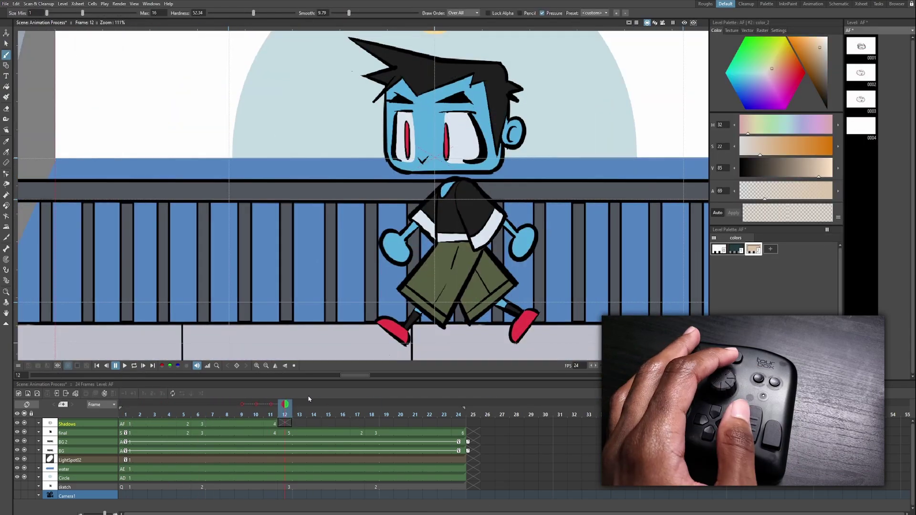
pyautogui.hotkey('ctrl', 'v')
pyautogui.click(735, 253)
pyautogui.scroll(-1, 524, 234)
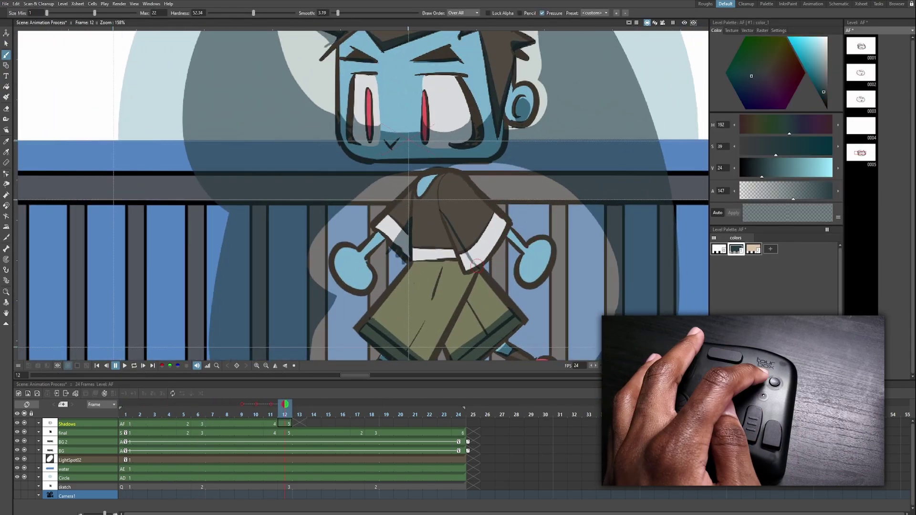
# Compare the preceding frames with frame 12 and preview the composited shadows
pyautogui.scroll(-5, 525, 234)
pyautogui.press('Left')
pyautogui.press('Left')
pyautogui.press('Left')
pyautogui.scroll(2, 525, 248)
pyautogui.press('Right')
pyautogui.press('Right')
pyautogui.press('Right')
pyautogui.click(684, 23)
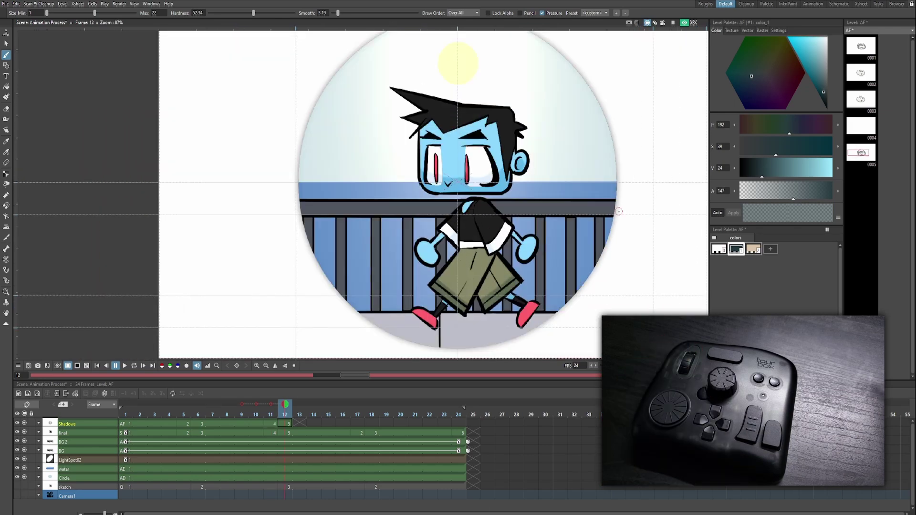
# Paste the shadow artwork into the frame 11 drawing and extend the frame 12 drawing through frame 16
pyautogui.click(684, 22)
pyautogui.press('s')
pyautogui.scroll(-1, 554, 178)
pyautogui.press('Left')
pyautogui.hotkey('ctrl', 'v')
pyautogui.middleClick(565, 191)
pyautogui.moveTo(294, 420); pyautogui.dragTo(352, 420)
# Preview the composite and step back through the earlier frames to check the character's shadows
pyautogui.press('Left')
pyautogui.press('Left')
pyautogui.press('Left')
pyautogui.click(683, 22)
pyautogui.scroll(-3, 632, 254)
pyautogui.press('Left')
pyautogui.press('Left')
pyautogui.press('Left')
pyautogui.press('Left')
pyautogui.press('Left')
pyautogui.scroll(4, 630, 286)
pyautogui.click(684, 23)
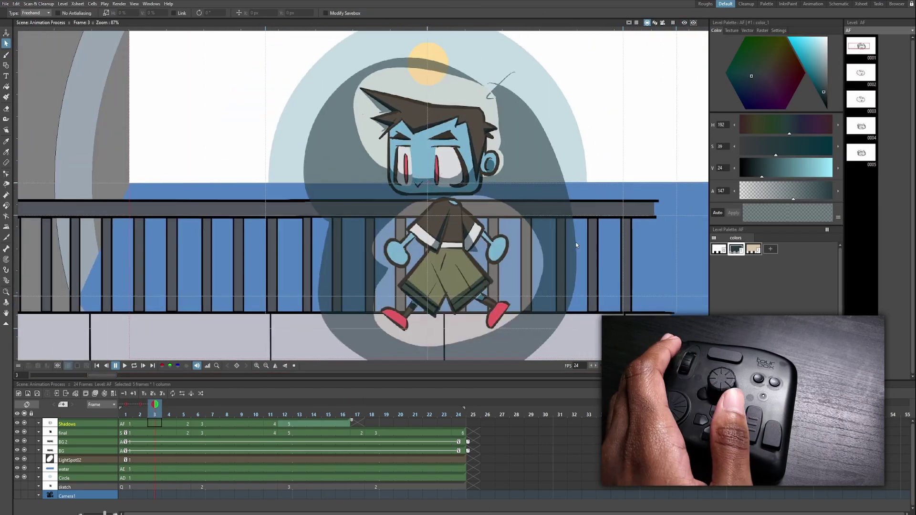
# Copy the Shadows cells of frames 5 and 6 to frames 17 and 18, extending the last one through frame 23
pyautogui.click(127, 424)
pyautogui.moveTo(185, 424); pyautogui.dragTo(200, 424)
pyautogui.click(358, 424)
pyautogui.hotkey('ctrl', 'v')
pyautogui.moveTo(381, 420); pyautogui.dragTo(463, 421)
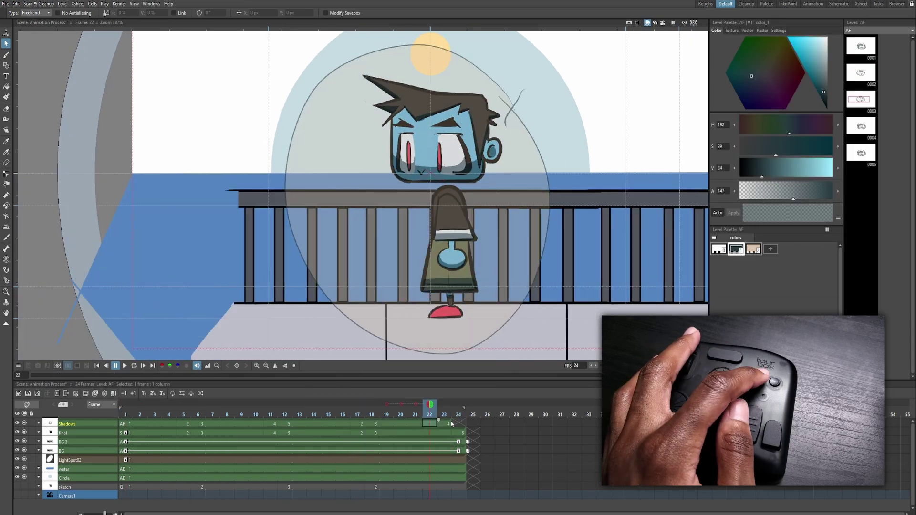
# Step through the second half of the walk cycle to check how the reused shadows line up
pyautogui.scroll(3, 477, 258)
pyautogui.press('Left')
pyautogui.press('Left')
pyautogui.press('Left')
pyautogui.press('Left')
pyautogui.press('Left')
pyautogui.press('Left')
pyautogui.scroll(-3, 496, 246)
pyautogui.middleClick(499, 248)
pyautogui.press('Right')
pyautogui.press('Right')
pyautogui.press('Right')
pyautogui.press('Right')
pyautogui.press('Right')
pyautogui.press('Right')
pyautogui.press('Right')
pyautogui.press('Right')
pyautogui.press('Right')
pyautogui.press('Right')
pyautogui.press('Right')
pyautogui.press('Right')
pyautogui.scroll(3, 499, 249)
pyautogui.scroll(-5, 506, 246)
# Copy the frame 1 shadow artwork into the frame 24 Shadows drawing and adjust it to fit the character
pyautogui.moveTo(561, 167); pyautogui.dragTo(558, 170)
pyautogui.press('Right')
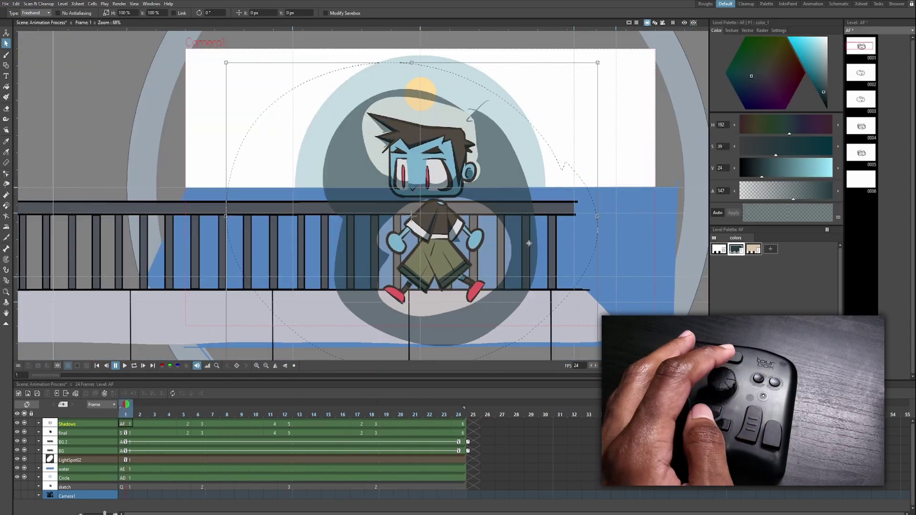
pyautogui.scroll(3, 527, 243)
pyautogui.press('Left')
pyautogui.scroll(-2, 524, 258)
pyautogui.scroll(2, 548, 206)
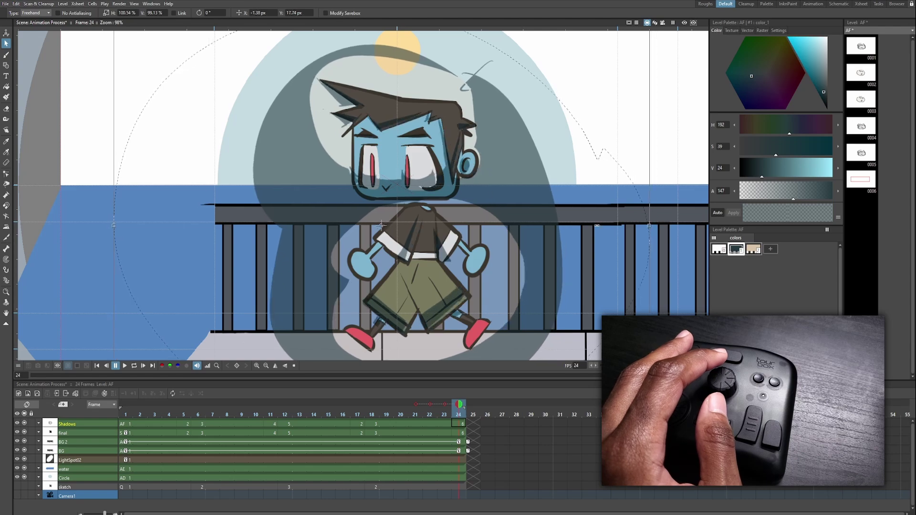
# Play back the walk cycle with its finished shadows and save the scene
pyautogui.press('b')
pyautogui.scroll(2, 477, 233)
pyautogui.scroll(-3, 477, 214)
pyautogui.press('p')
pyautogui.hotkey('ctrl', 's')
pyautogui.hotkey('ctrl', 'r')
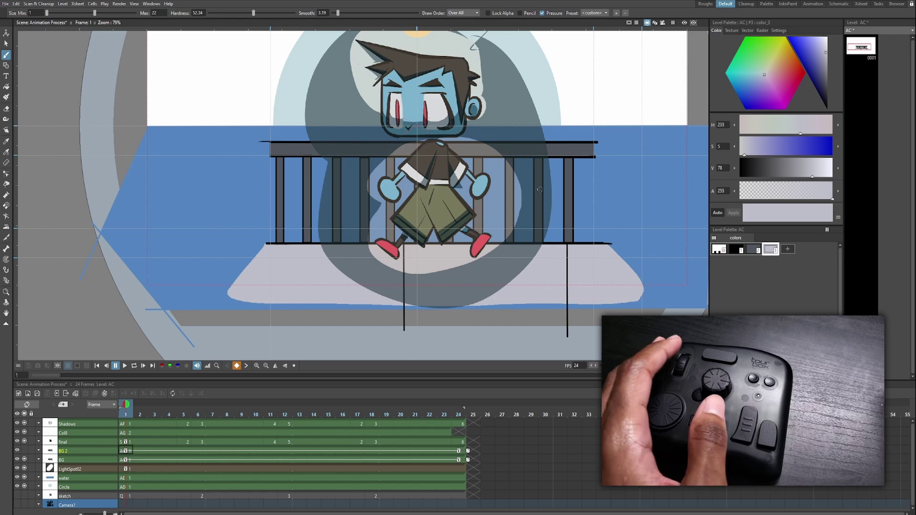
pyautogui.moveTo(469, 182); pyautogui.dragTo(507, 174)
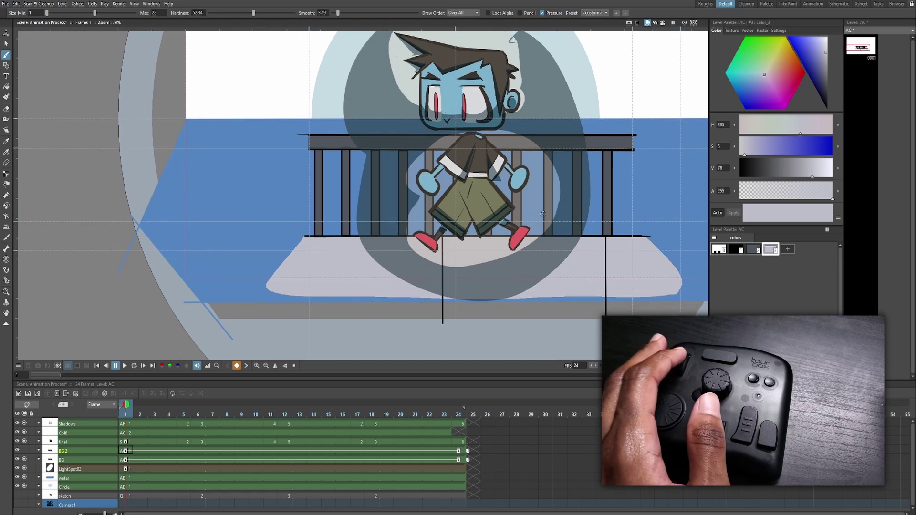
# Draw semi-transparent tan highlight lines along the railing's posts with the straight-line shape
pyautogui.scroll(1, 542, 218)
pyautogui.moveTo(543, 218); pyautogui.dragTo(515, 224)
pyautogui.scroll(1, 515, 225)
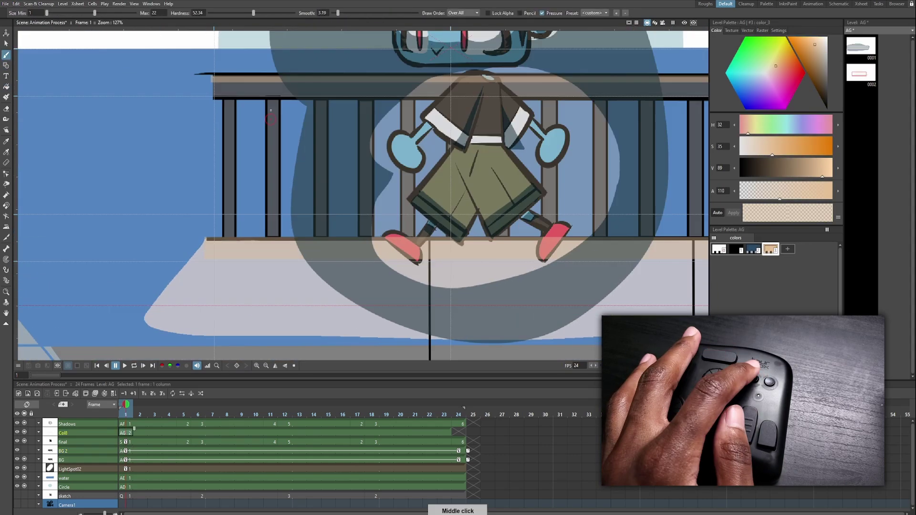
pyautogui.press('g')
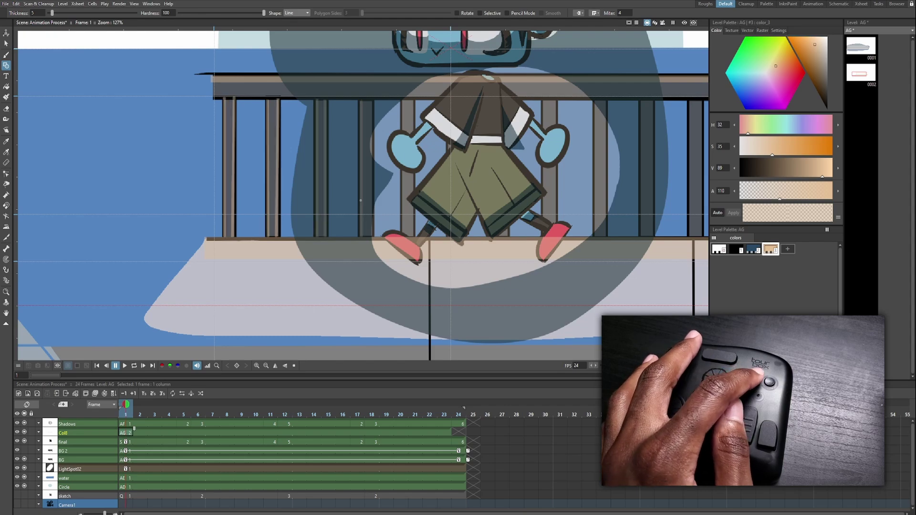
pyautogui.moveTo(372, 98); pyautogui.dragTo(372, 237)
pyautogui.moveTo(403, 99); pyautogui.dragTo(403, 237)
# Hide the Shadows and final columns and reorder the highlight column so it sits beneath the character
pyautogui.click(24, 423)
pyautogui.click(25, 441)
pyautogui.moveTo(63, 433); pyautogui.dragTo(63, 442)
# Draw matching tan highlight lines along both edges of the remaining railing posts and save the scene
pyautogui.moveTo(451, 143); pyautogui.dragTo(341, 158)
pyautogui.moveTo(304, 112); pyautogui.dragTo(304, 251)
pyautogui.moveTo(339, 115)
pyautogui.mouseDown()
pyautogui.moveTo(339, 242)
pyautogui.moveTo(386, 251)
pyautogui.mouseUp()
pyautogui.moveTo(397, 114); pyautogui.dragTo(397, 251)
pyautogui.moveTo(434, 114); pyautogui.dragTo(434, 251)
pyautogui.moveTo(446, 115); pyautogui.dragTo(445, 251)
pyautogui.moveTo(450, 190); pyautogui.dragTo(342, 227)
pyautogui.moveTo(376, 153); pyautogui.dragTo(377, 291)
pyautogui.moveTo(434, 152); pyautogui.dragTo(433, 288)
pyautogui.moveTo(470, 152); pyautogui.dragTo(471, 288)
pyautogui.moveTo(482, 152); pyautogui.dragTo(482, 288)
pyautogui.scroll(-3, 434, 182)
pyautogui.hotkey('ctrl', 's')
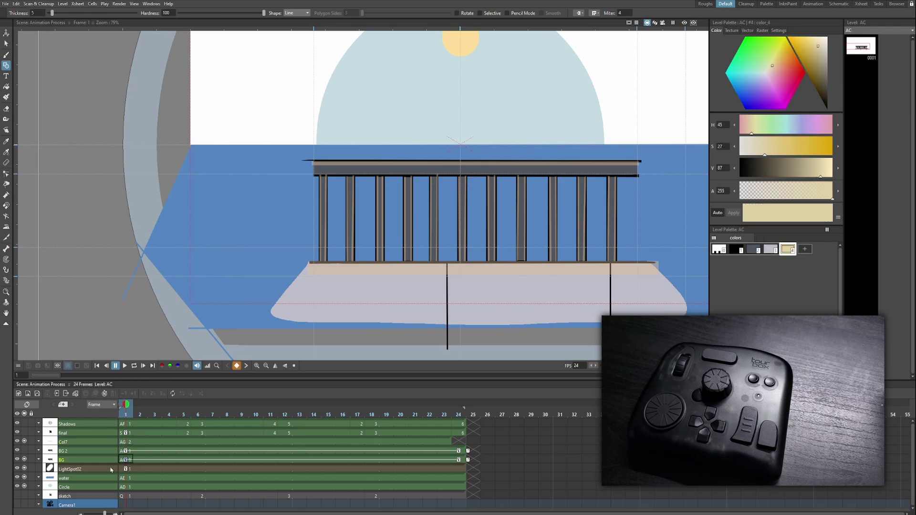
# Extend the Col7 highlights through frame 24 and move them with the railing using position keys at frames 1 and 24
pyautogui.click(458, 442)
pyautogui.click(460, 465)
pyautogui.click(458, 441)
pyautogui.scroll(-1, 363, 195)
pyautogui.click(445, 442)
pyautogui.click(126, 442)
pyautogui.scroll(1, 363, 195)
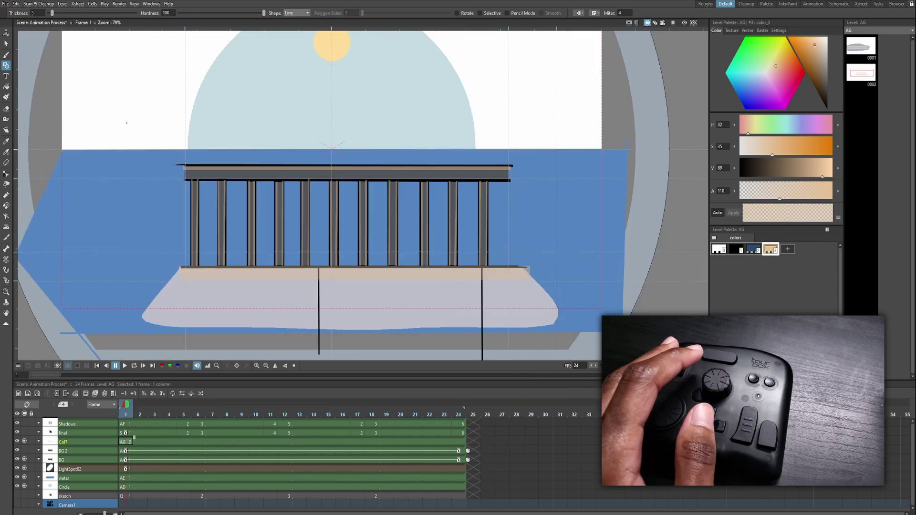
pyautogui.moveTo(164, 135); pyautogui.dragTo(147, 136)
pyautogui.press('a')
pyautogui.click(458, 442)
pyautogui.moveTo(353, 167); pyautogui.dragTo(652, 167)
pyautogui.scroll(-2, 652, 167)
pyautogui.click(126, 442)
# Duplicate the Col7 highlight column and insert the copy above it
pyautogui.rightClick(95, 442)
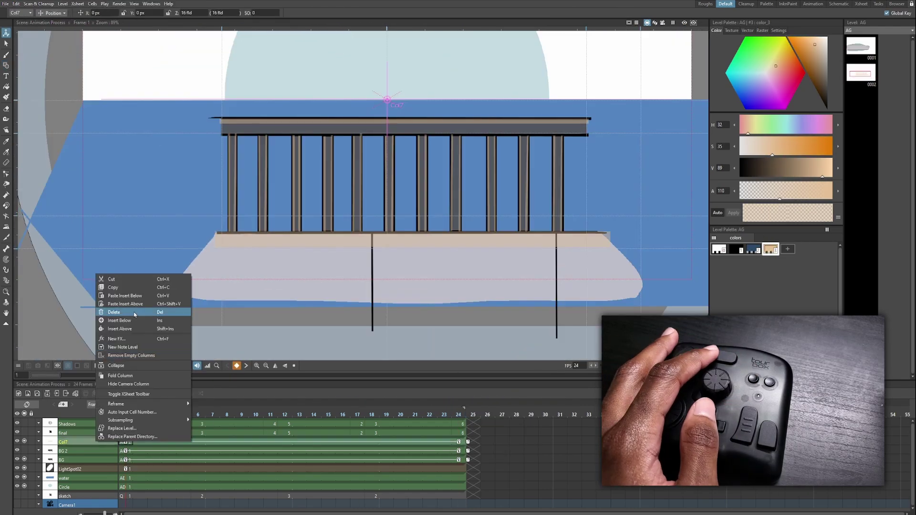
pyautogui.click(119, 287)
pyautogui.rightClick(101, 438)
pyautogui.click(131, 299)
# Shift the duplicated highlight column on frame 1 to about -1037.5 px in X so it follows the second railing, and save
pyautogui.click(329, 450)
pyautogui.click(126, 442)
pyautogui.scroll(-2, 363, 195)
pyautogui.moveTo(524, 190); pyautogui.dragTo(272, 191)
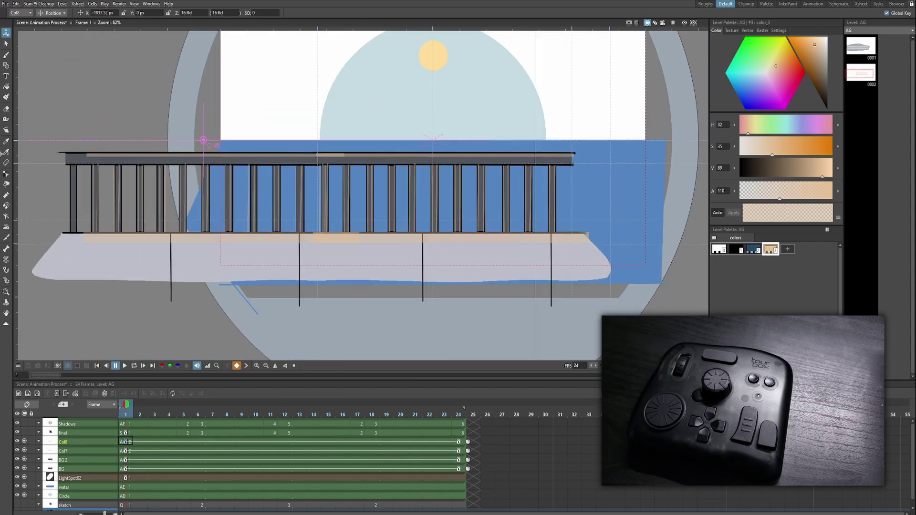
pyautogui.click(458, 442)
pyautogui.click(126, 442)
pyautogui.press('b')
pyautogui.scroll(5, 363, 195)
pyautogui.press('e')
pyautogui.scroll(-4, 433, 180)
pyautogui.hotkey('ctrl', 's')
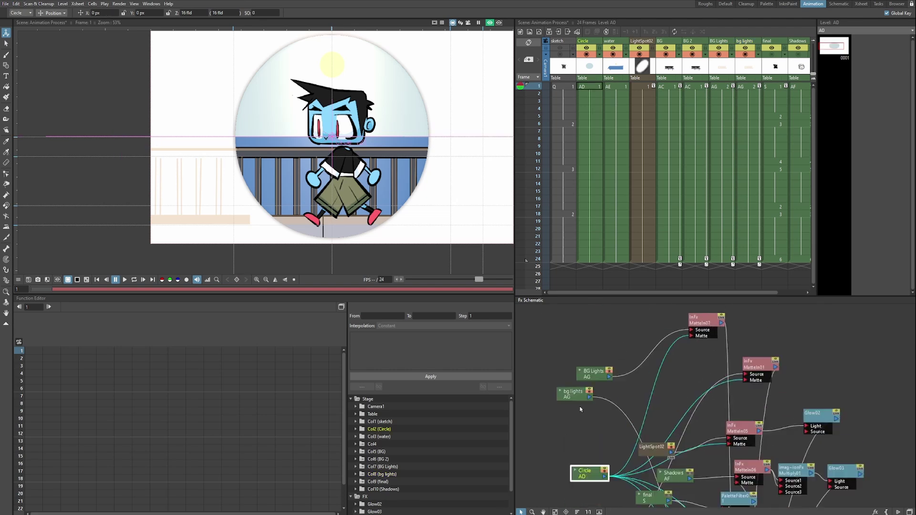
# Add a Matte In effect to the bg lights 2 node and connect the Circle node as its matte
pyautogui.moveTo(647, 389); pyautogui.dragTo(604, 476)
pyautogui.scroll(-2, 616, 406)
pyautogui.moveTo(617, 378); pyautogui.dragTo(624, 401)
pyautogui.rightClick(618, 389)
pyautogui.scroll(2, 602, 361)
pyautogui.keyDown('ctrl'); pyautogui.click(618, 403); pyautogui.keyUp('ctrl')
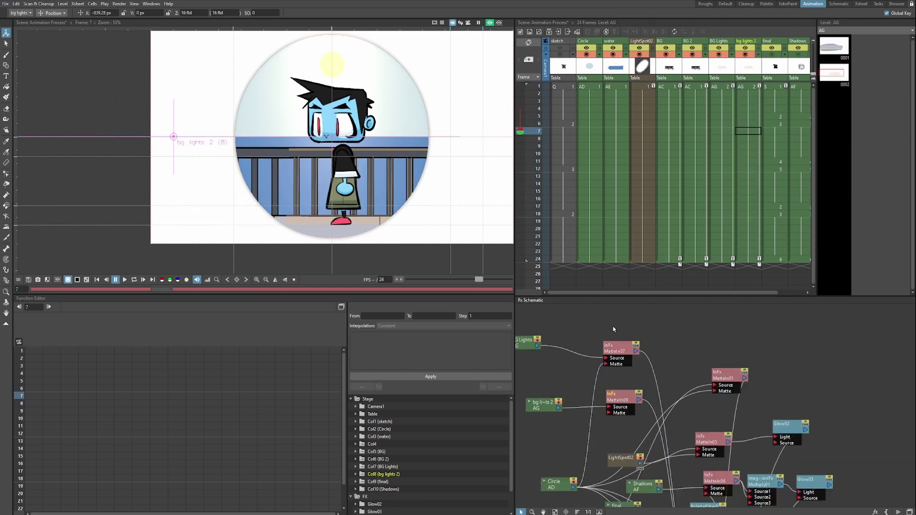
pyautogui.moveTo(573, 487); pyautogui.dragTo(603, 409)
pyautogui.scroll(1, 601, 429)
# Add a Glow effect after each background light's Matte In node and review the second glow's settings
pyautogui.rightClick(618, 324)
pyautogui.moveTo(701, 382)
pyautogui.click(753, 399)
pyautogui.rightClick(617, 384)
pyautogui.scroll(2, 433, 196)
pyautogui.doubleClick(672, 325)
pyautogui.click(559, 217)
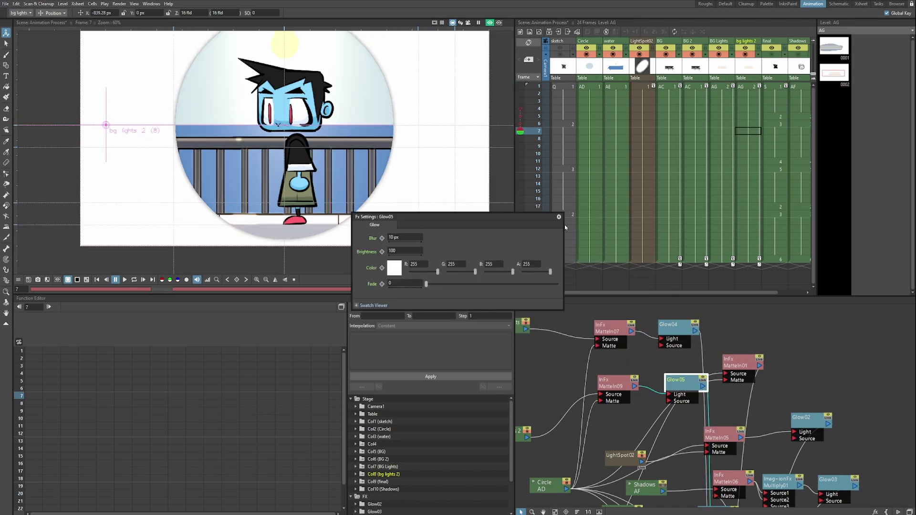
pyautogui.click(558, 217)
# Rearrange the background light nodes and edit the blur of their Glow effect
pyautogui.moveTo(635, 471); pyautogui.dragTo(568, 459)
pyautogui.moveTo(597, 419); pyautogui.dragTo(572, 375)
pyautogui.rightClick(715, 376)
pyautogui.click(792, 396)
pyautogui.doubleClick(726, 365)
pyautogui.click(428, 236)
pyautogui.press('BackSpace')
pyautogui.press('BackSpace')
pyautogui.press('BackSpace')
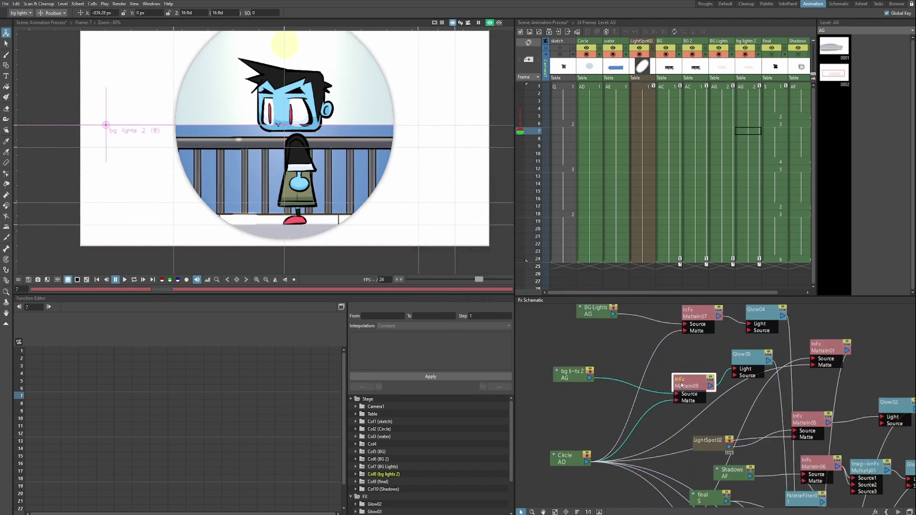
pyautogui.rightClick(756, 313)
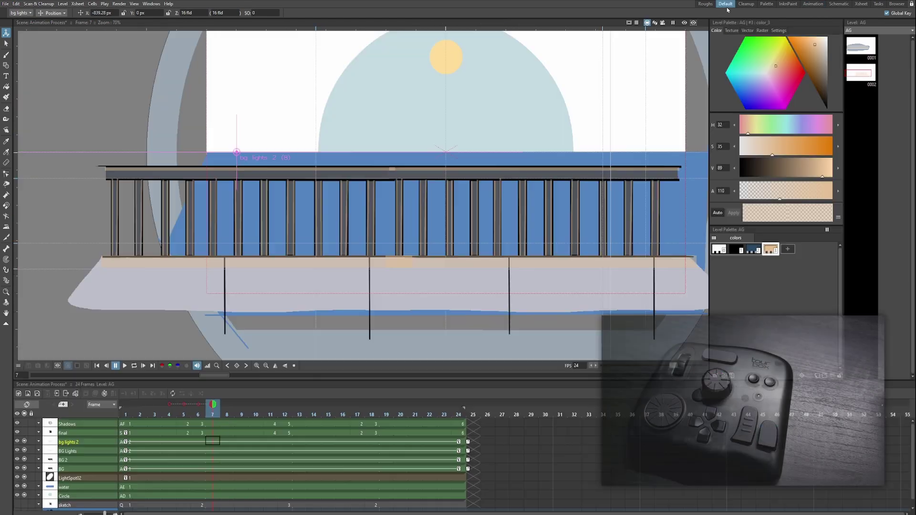
# Return to the drawing workspace and erase the overlapping highlight at the top rail's seam on frame 1
pyautogui.scroll(3, 626, 157)
pyautogui.scroll(-4, 626, 158)
pyautogui.hotkey('ctrl', 'r')
pyautogui.scroll(8, 429, 195)
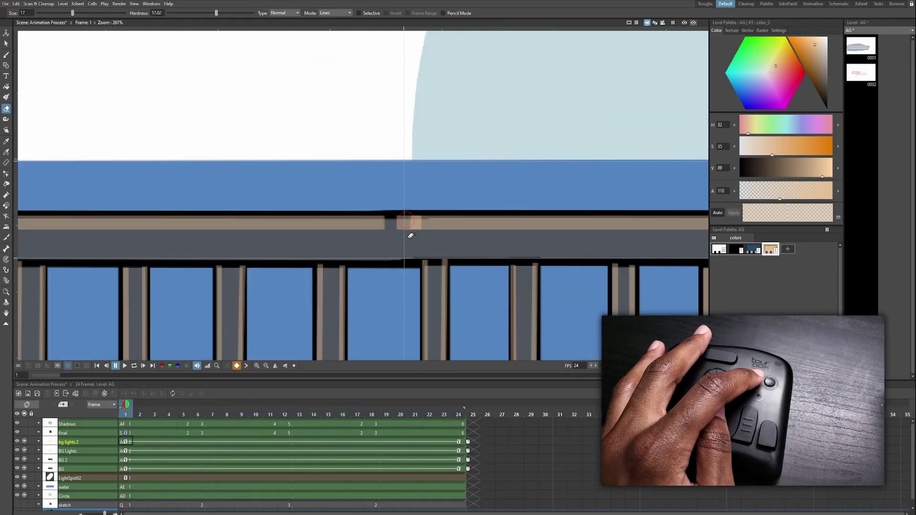
pyautogui.scroll(-6, 525, 241)
pyautogui.scroll(2, 514, 297)
# Step through the animation frames to check how the highlights line up with the moving railings
pyautogui.press('.')
pyautogui.press('.')
pyautogui.press('.')
pyautogui.press('.')
pyautogui.press('.')
pyautogui.press('.')
pyautogui.press('.')
pyautogui.press('.')
pyautogui.press('.')
pyautogui.press('.')
pyautogui.press('.')
pyautogui.press('.')
pyautogui.press('.')
pyautogui.press('.')
pyautogui.press('.')
pyautogui.press('.')
pyautogui.press('.')
pyautogui.press('.')
pyautogui.press('.')
pyautogui.press('.')
pyautogui.scroll(-3, 512, 298)
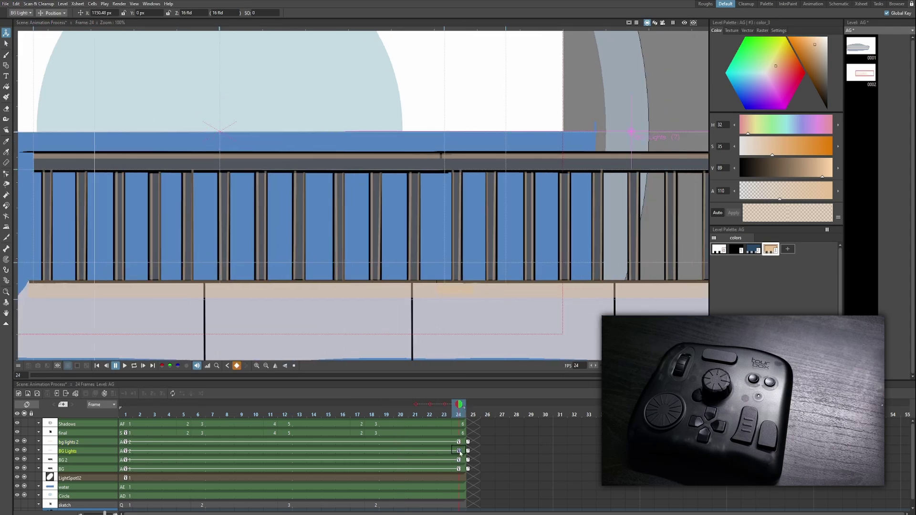
# Adjust the BG Lights column's position at frame 24 to line up with its railing
pyautogui.moveTo(549, 276); pyautogui.dragTo(609, 270)
pyautogui.click(458, 450)
pyautogui.scroll(-2, 507, 263)
pyautogui.moveTo(507, 263)
pyautogui.mouseDown()
pyautogui.moveTo(563, 283)
pyautogui.moveTo(638, 270)
pyautogui.moveTo(566, 231)
pyautogui.moveTo(337, 216)
pyautogui.moveTo(505, 256)
pyautogui.mouseUp()
# Step through the walk cycle again to examine the highlight seams between the two railings
pyautogui.press('.')
pyautogui.press('.')
pyautogui.press('.')
pyautogui.press('.')
pyautogui.press('.')
pyautogui.press('.')
pyautogui.press('.')
pyautogui.press('.')
pyautogui.press('.')
pyautogui.press('.')
pyautogui.press('.')
pyautogui.press('.')
pyautogui.press('.')
pyautogui.press('.')
pyautogui.press('.')
pyautogui.press('.')
pyautogui.press('.')
pyautogui.press('.')
pyautogui.press('.')
pyautogui.press('.')
pyautogui.scroll(1, 337, 216)
pyautogui.scroll(-2, 505, 256)
# Inspect the frame 24 position keys of both light columns and step through the frames to compare their alignment
pyautogui.press('b')
pyautogui.moveTo(327, 99); pyautogui.dragTo(286, 107)
pyautogui.click(459, 451)
pyautogui.press('a')
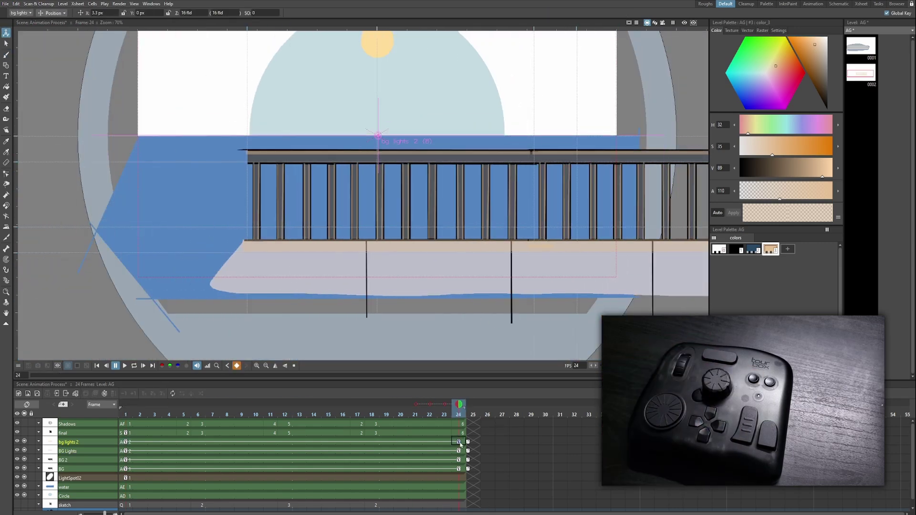
pyautogui.hotkey('alt', ',')
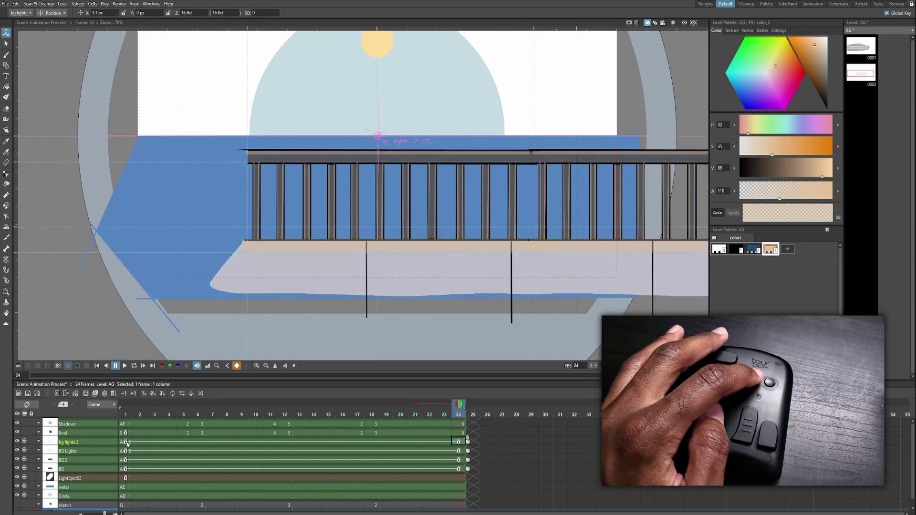
pyautogui.scroll(-2, 477, 125)
pyautogui.press('.')
pyautogui.press('.')
pyautogui.press('.')
pyautogui.press('.')
pyautogui.press('.')
pyautogui.press('.')
pyautogui.press('.')
pyautogui.press('.')
pyautogui.press('.')
pyautogui.press('.')
pyautogui.press('.')
pyautogui.press('.')
pyautogui.scroll(3, 476, 125)
# Erase a rectangular strip of highlights across the lower railing and floor edge on the bg lights 2 drawing at frame 1
pyautogui.press('e')
pyautogui.click(285, 13)
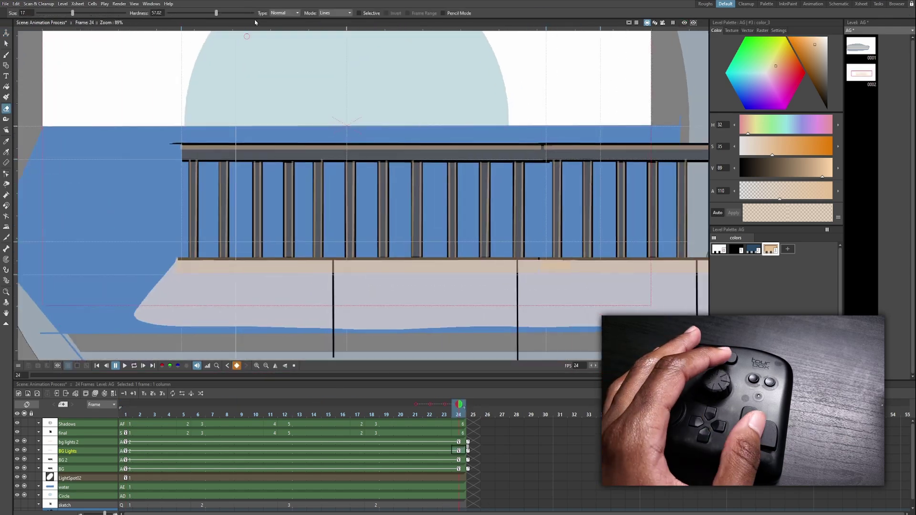
pyautogui.click(283, 18)
pyautogui.click(130, 442)
pyautogui.moveTo(146, 224)
pyautogui.mouseDown()
pyautogui.moveTo(525, 242)
pyautogui.moveTo(687, 262)
pyautogui.mouseUp()
pyautogui.scroll(1, 442, 219)
pyautogui.scroll(-2, 441, 218)
# Draw a long rectangle along the floor edge beneath the railing and fill it with the translucent peach highlight colour
pyautogui.press('g')
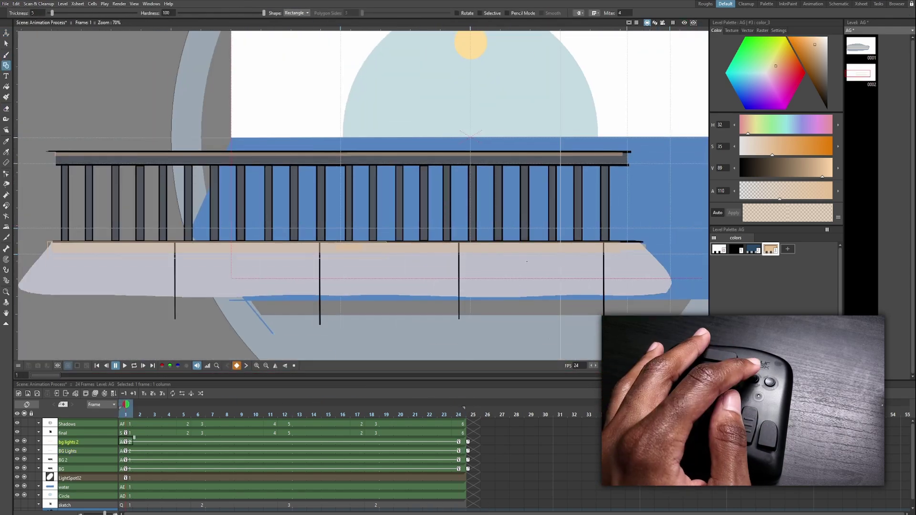
pyautogui.moveTo(55, 239); pyautogui.dragTo(706, 254)
pyautogui.press('f')
pyautogui.scroll(1, 477, 248)
pyautogui.click(476, 249)
# Step through the frames to 24 and examine how the floor highlights of both light columns meet
pyautogui.scroll(1, 477, 249)
pyautogui.press('.')
pyautogui.press('.')
pyautogui.press('.')
pyautogui.press('.')
pyautogui.press('.')
pyautogui.press('.')
pyautogui.press('.')
pyautogui.press('.')
pyautogui.press('.')
pyautogui.press('.')
pyautogui.press('.')
pyautogui.press('.')
pyautogui.press('.')
pyautogui.press('.')
pyautogui.press('.')
pyautogui.press('.')
pyautogui.press('.')
pyautogui.press('.')
pyautogui.press('.')
pyautogui.press('.')
pyautogui.press('a')
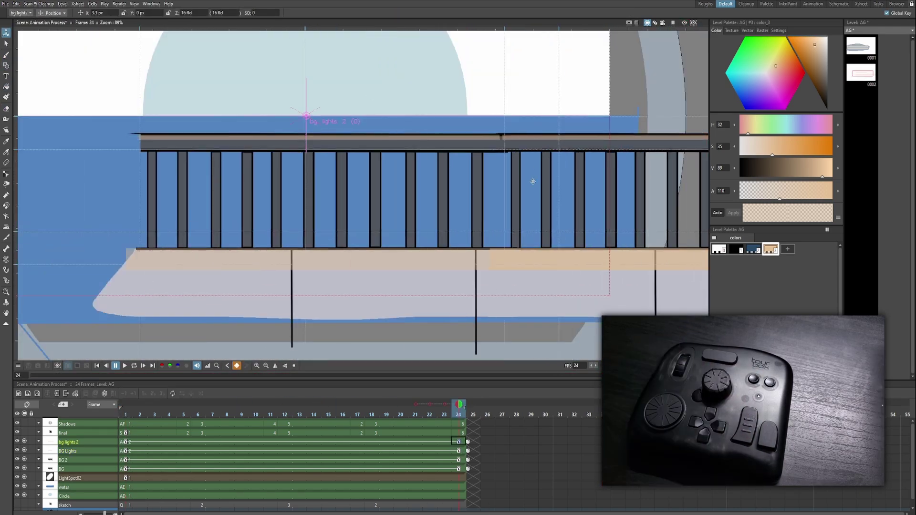
pyautogui.click(458, 450)
pyautogui.hotkey('alt', ',')
pyautogui.scroll(-2, 363, 191)
# Turn on the rendered preview, play the looping walk cycle to review the masked scene, and pause playback
pyautogui.click(684, 23)
pyautogui.click(812, 4)
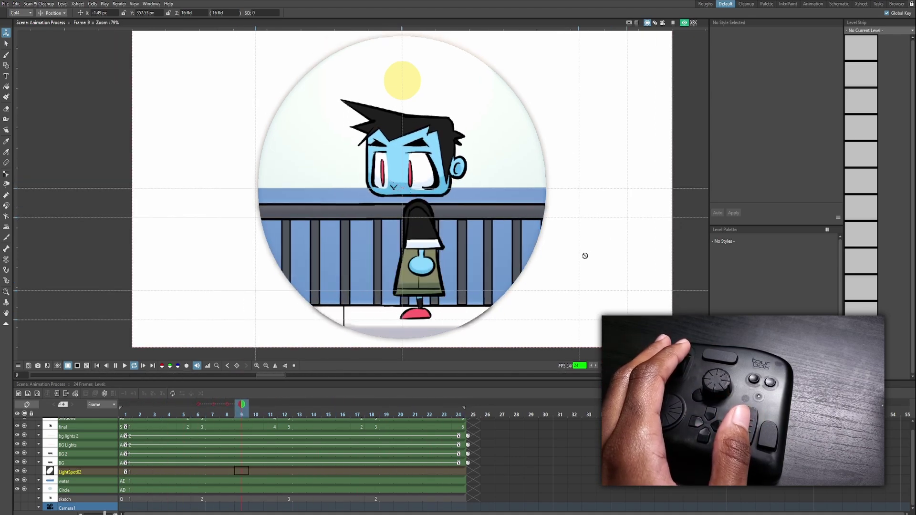
pyautogui.middleClick(584, 255)
pyautogui.press(',')
pyautogui.middleClick(554, 262)
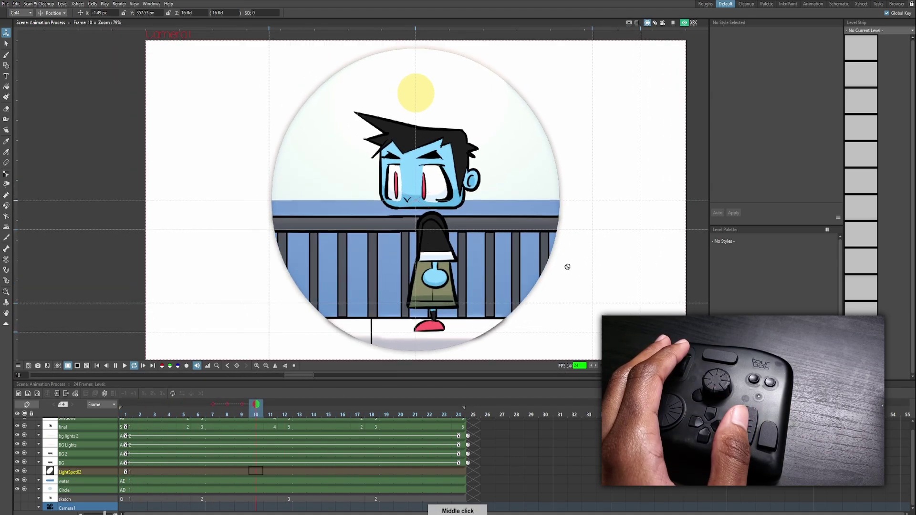
pyautogui.middleClick(566, 225)
pyautogui.middleClick(570, 220)
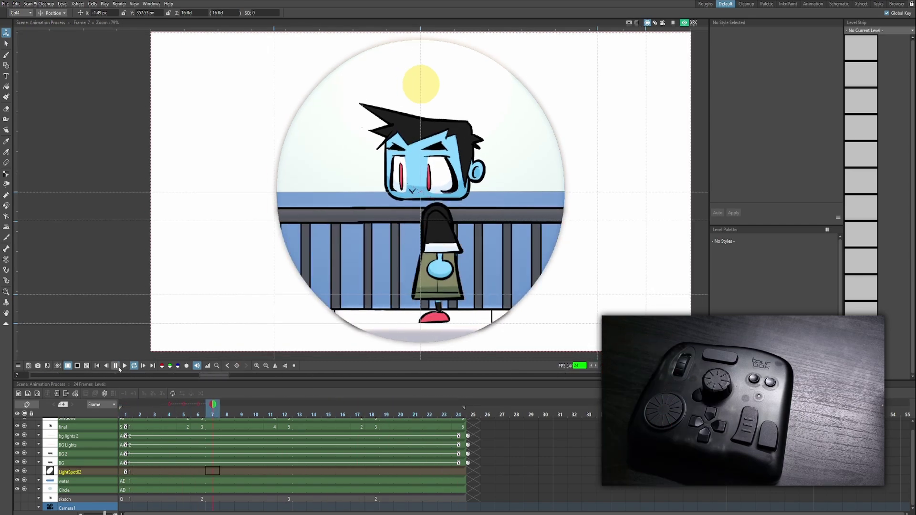
pyautogui.click(116, 367)
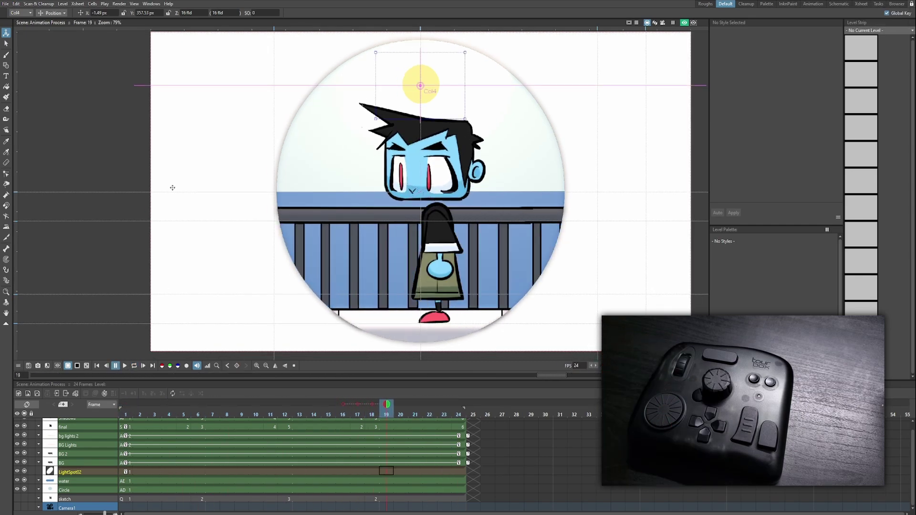
# Set the camera background colour's alpha to 0 in the scene settings
pyautogui.click(78, 4)
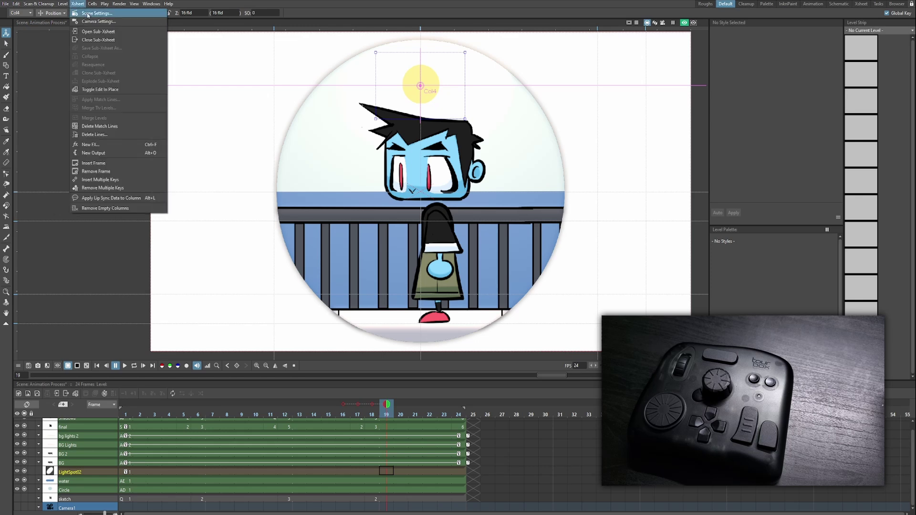
pyautogui.click(87, 14)
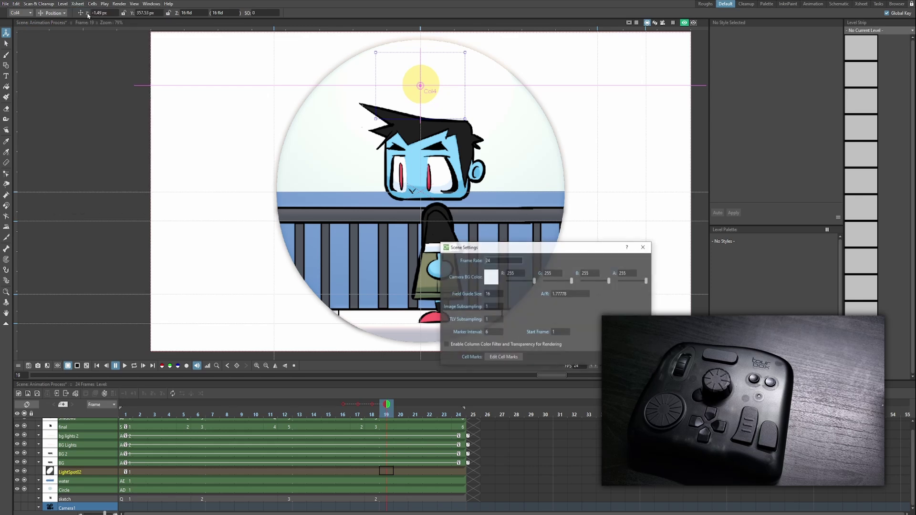
pyautogui.moveTo(646, 281); pyautogui.dragTo(606, 284)
pyautogui.moveTo(546, 250); pyautogui.dragTo(393, 140)
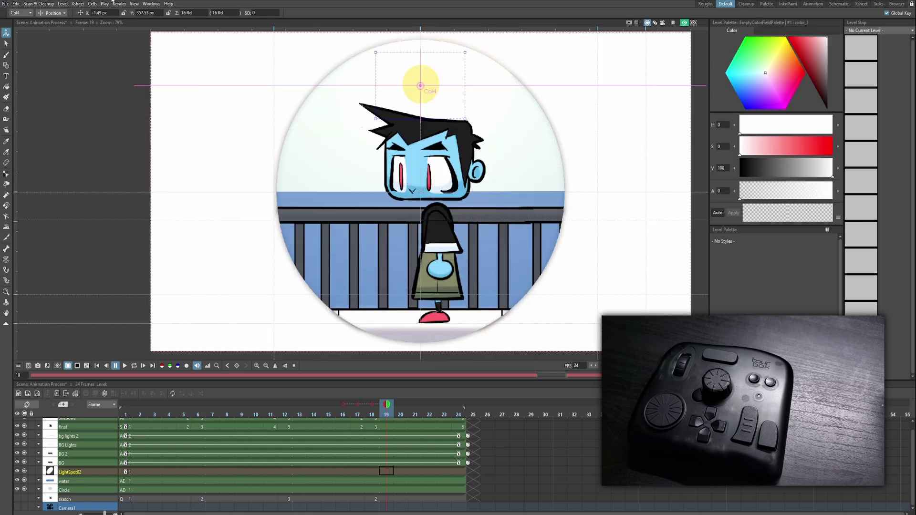
# Check the looping GIF options and the end frame in the output settings, and render Animation Process as a GIF
pyautogui.click(119, 3)
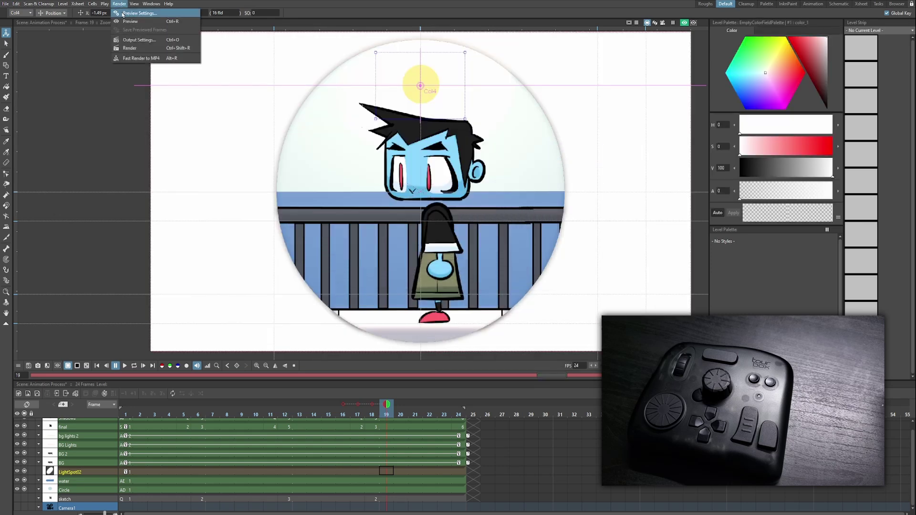
pyautogui.click(134, 39)
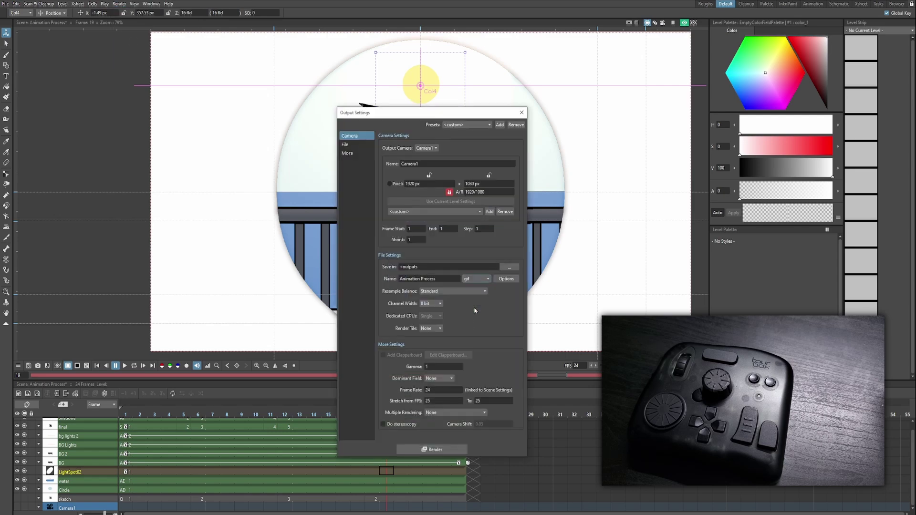
pyautogui.click(506, 281)
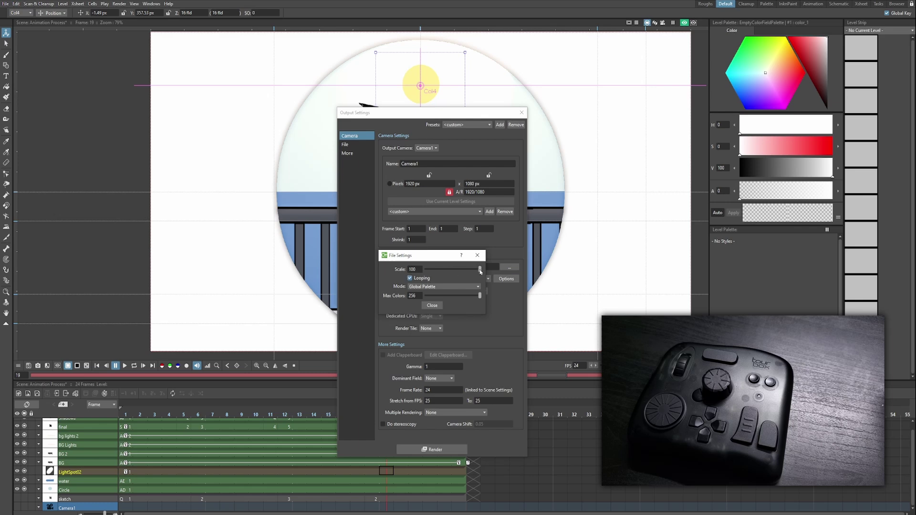
pyautogui.click(477, 255)
pyautogui.moveTo(430, 113); pyautogui.dragTo(617, 105)
pyautogui.click(625, 222)
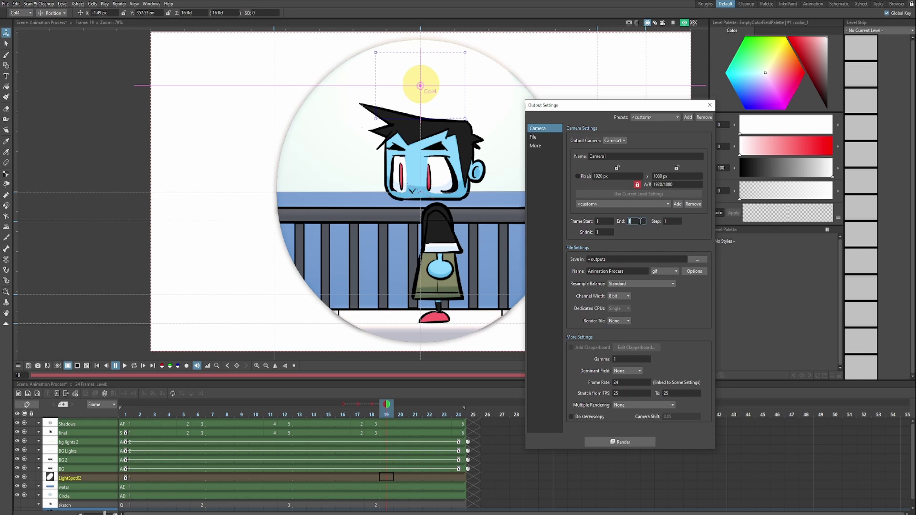
pyautogui.click(615, 442)
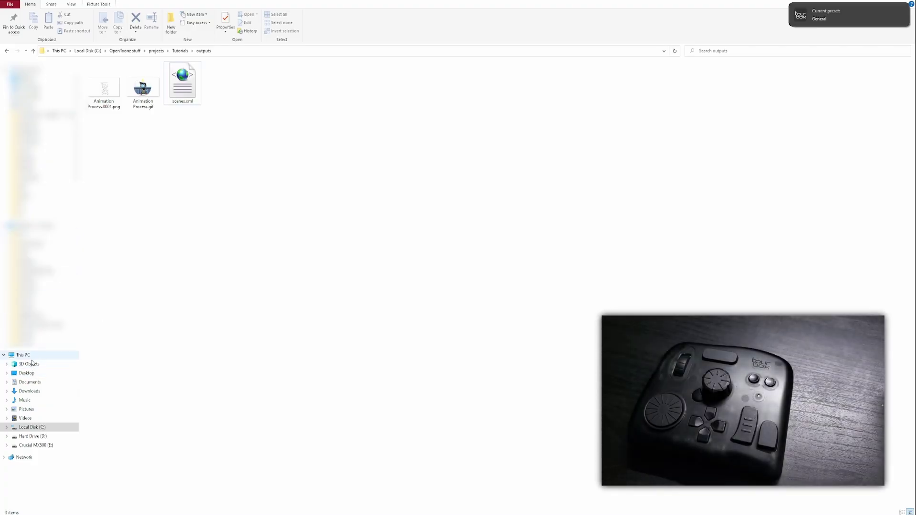
# In File Explorer, browse from Local Disk (C:) to OpenToonz stuff, projects, Tutorials, outputs and open Animation Process.gif
pyautogui.click(31, 359)
pyautogui.doubleClick(136, 122)
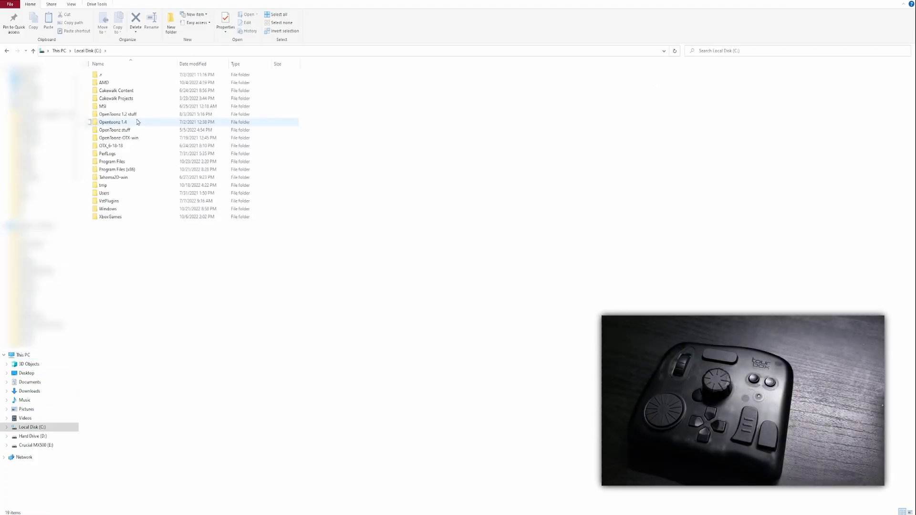
pyautogui.doubleClick(131, 131)
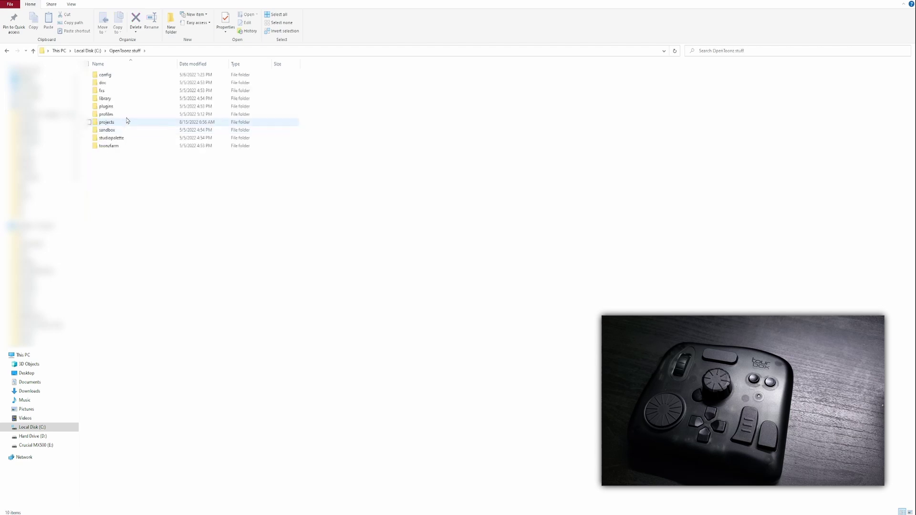
pyautogui.doubleClick(124, 122)
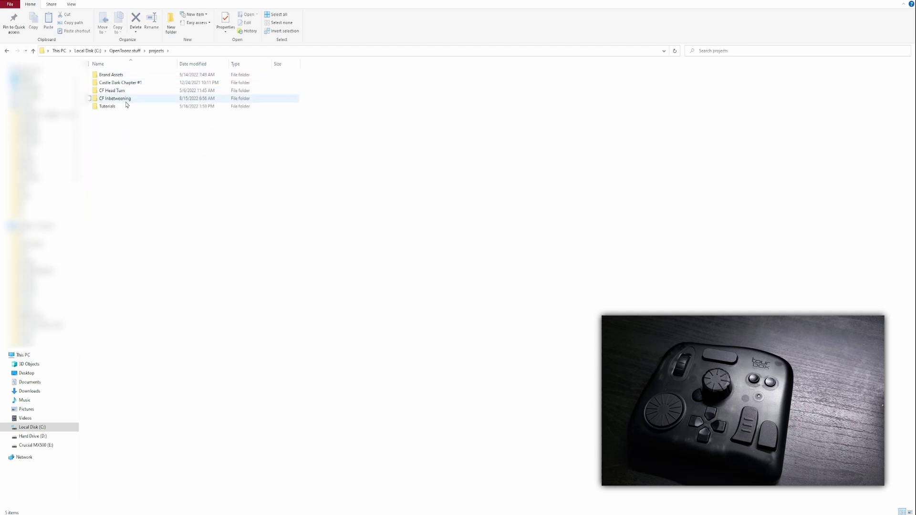
pyautogui.doubleClick(125, 106)
pyautogui.click(119, 98)
pyautogui.doubleClick(119, 100)
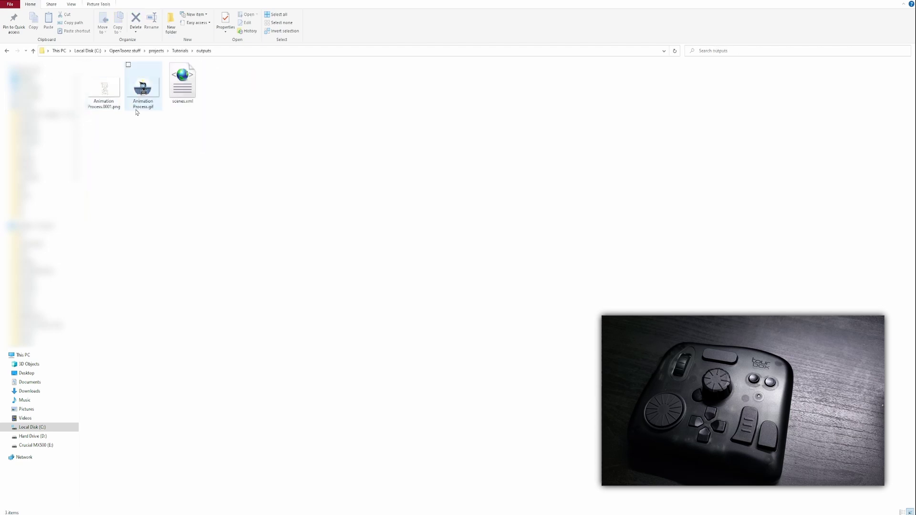
pyautogui.doubleClick(137, 105)
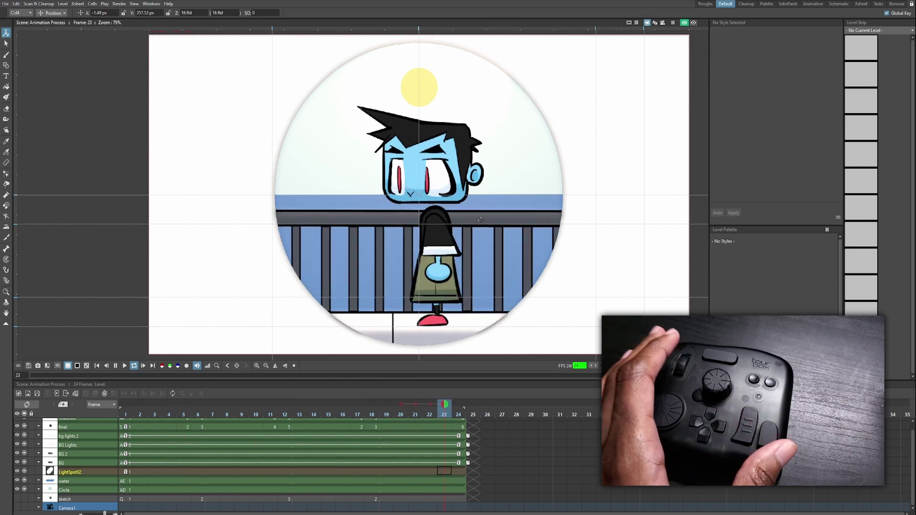
pyautogui.middleClick(493, 198)
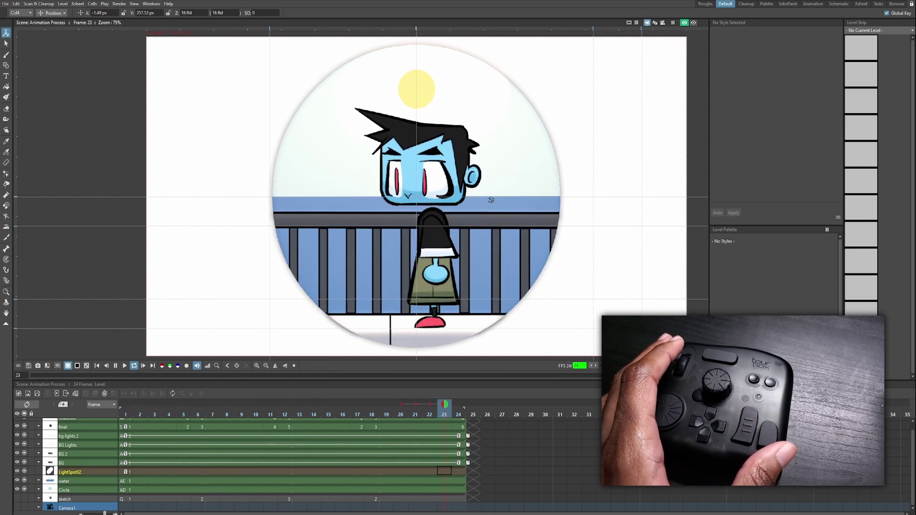